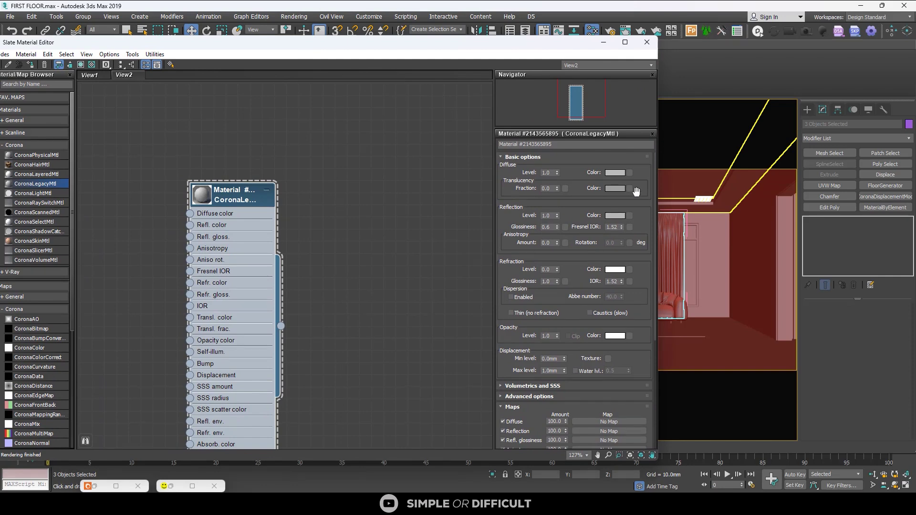
- Check the CoronaLegacyMtl's translucency and reflection colours in the colour selector, leaving them unchanged
click(615, 189)
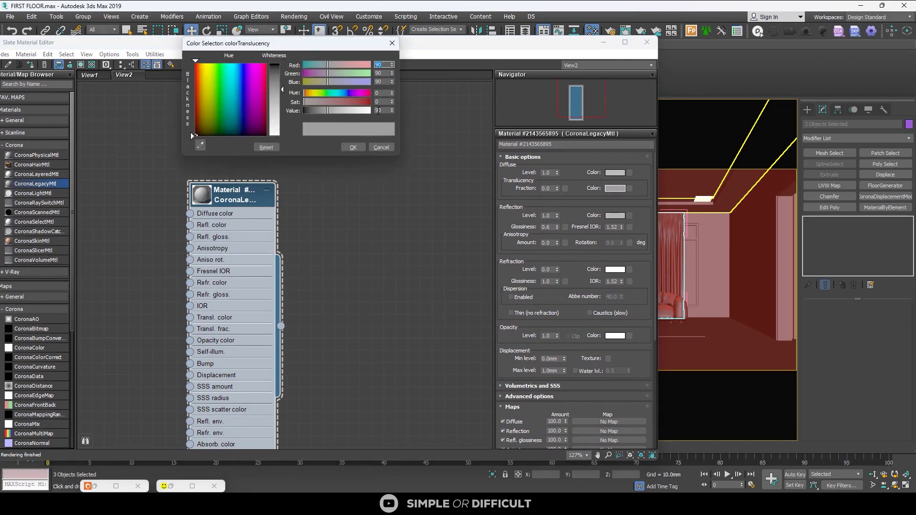
click(392, 43)
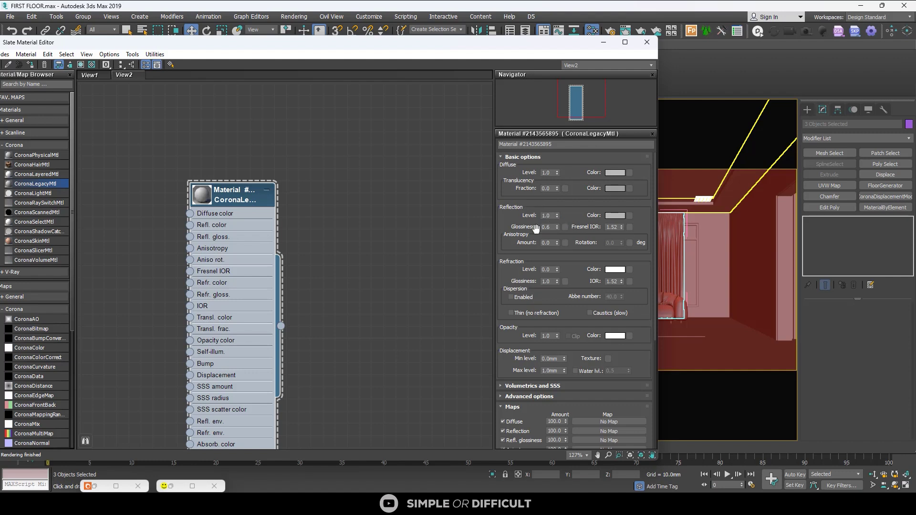
click(616, 215)
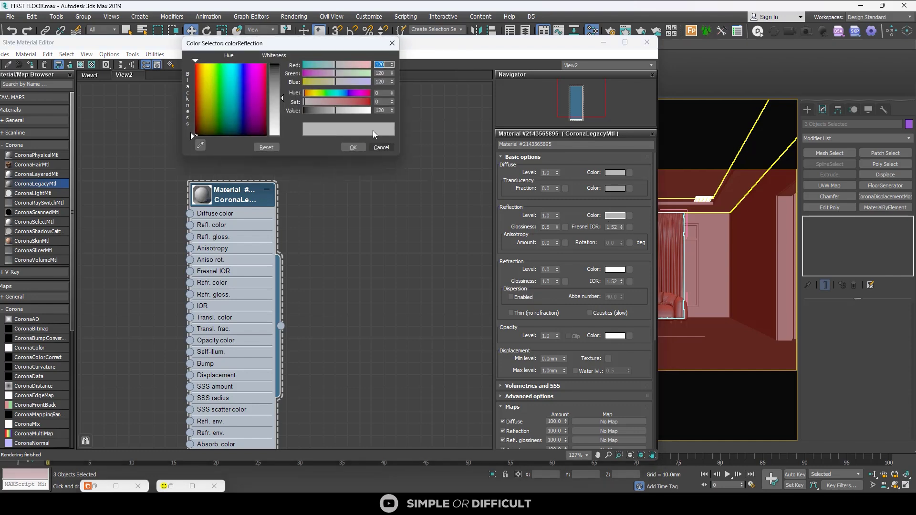
click(393, 43)
- Start the interactive Corona render of Camera001 and arrange the render window beside the Slate Material Editor
drag(503, 60, 725, 43)
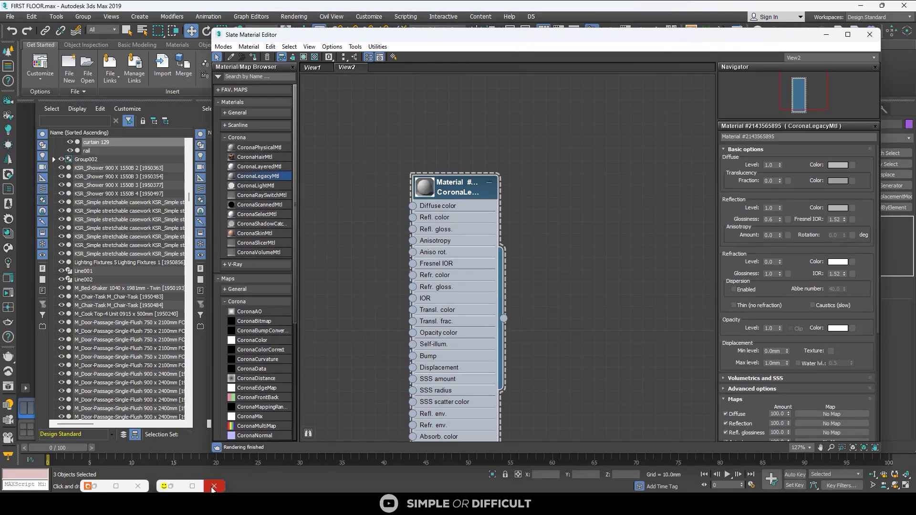
click(192, 486)
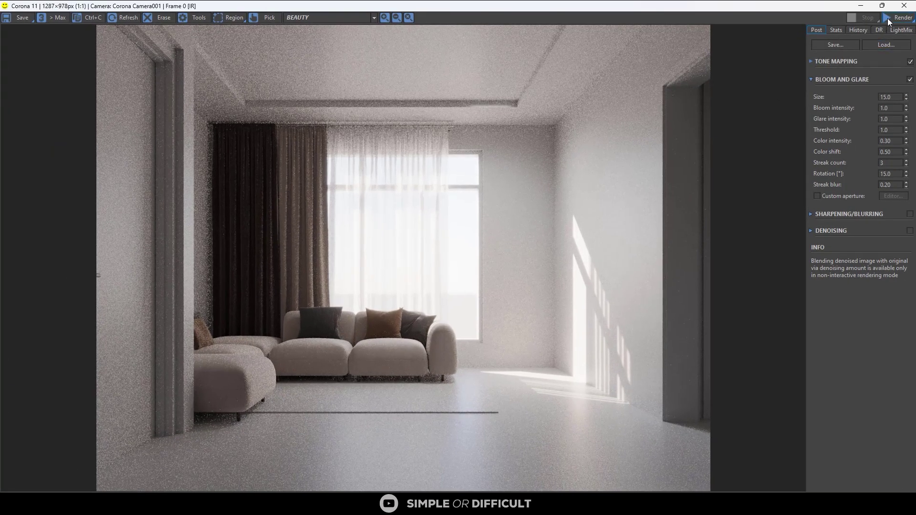
click(899, 18)
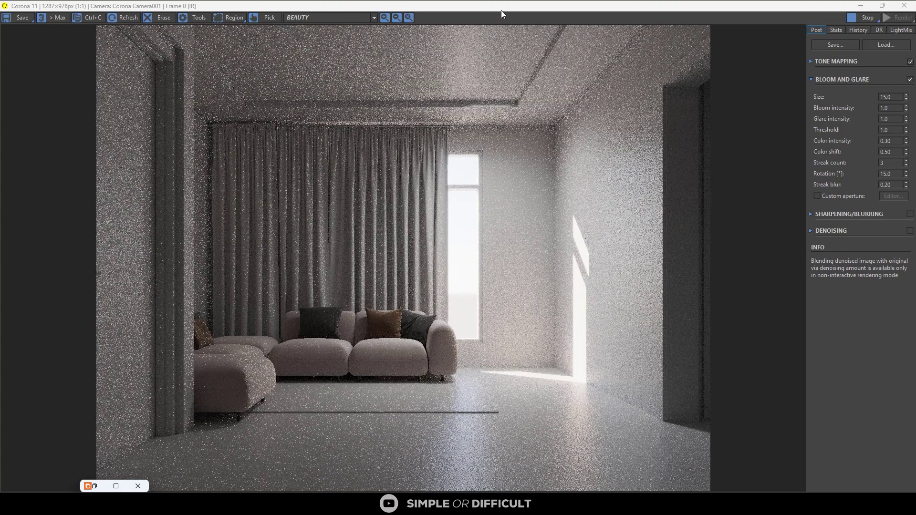
drag(514, 7, 258, 96)
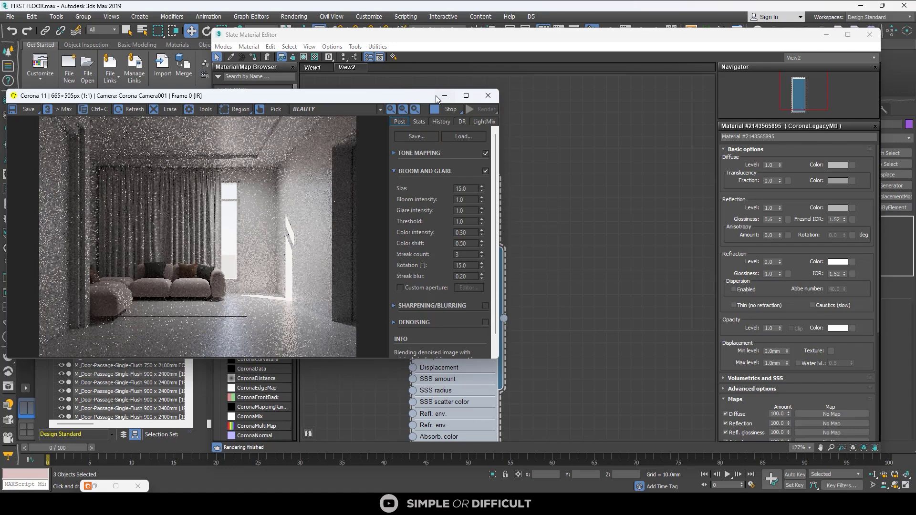
drag(360, 97, 308, 102)
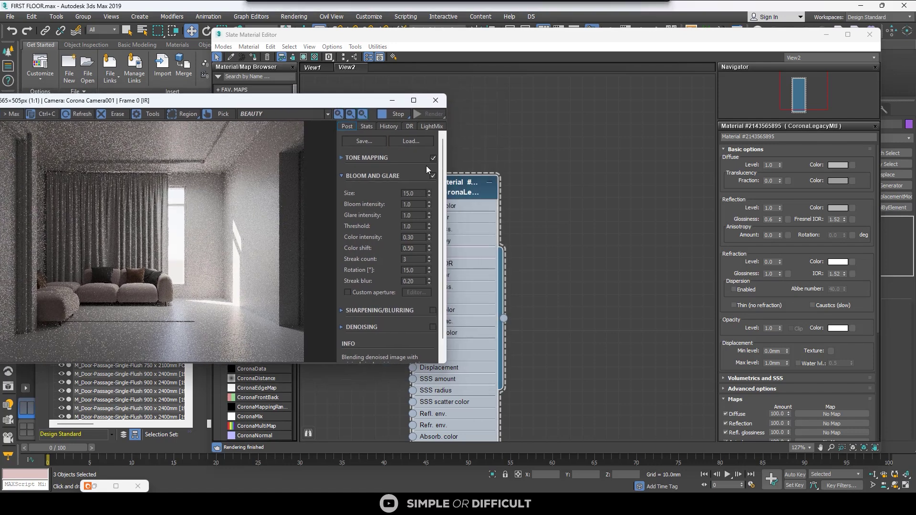
- Duplicate the CoronaLegacyMtl node, placing the copy beside the original
drag(474, 195, 520, 162)
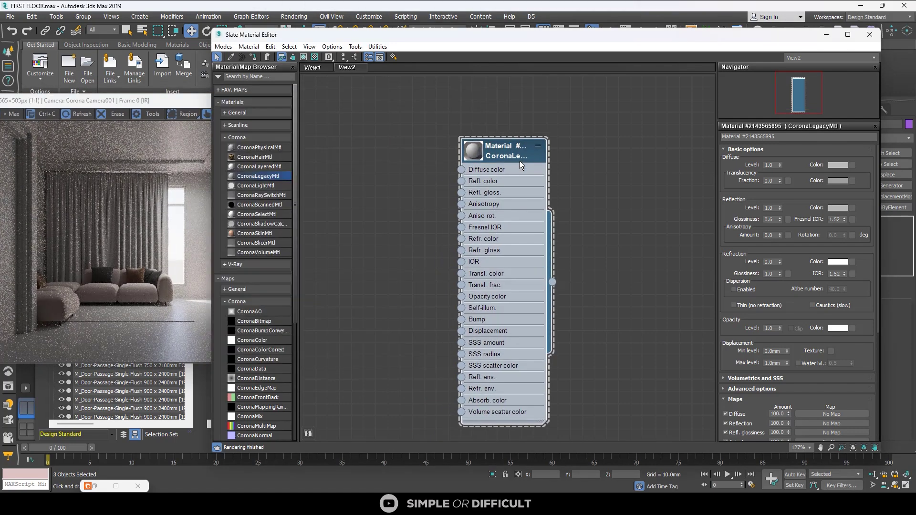
scroll(520, 161, down, 1)
middle_drag(519, 162, 409, 148)
shift+drag(393, 145, 538, 137)
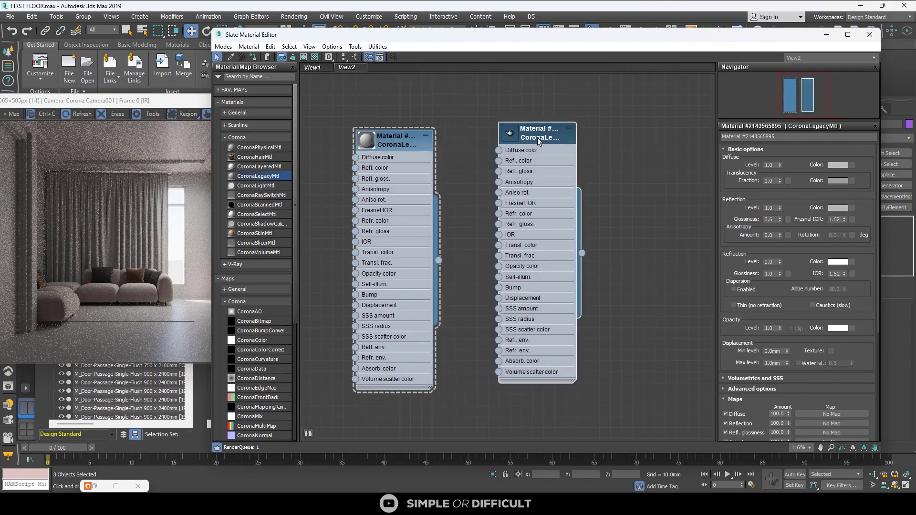
- Select the curtain in front of the window in the camera view and assign the duplicated CoronaLegacyMtl to it
scroll(537, 137, up, 2)
drag(539, 35, 440, 282)
click(651, 236)
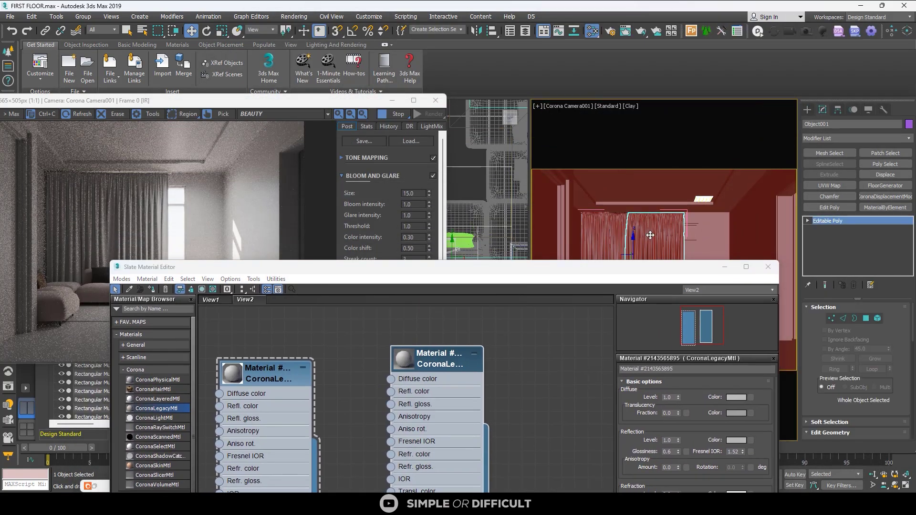
double_click(430, 370)
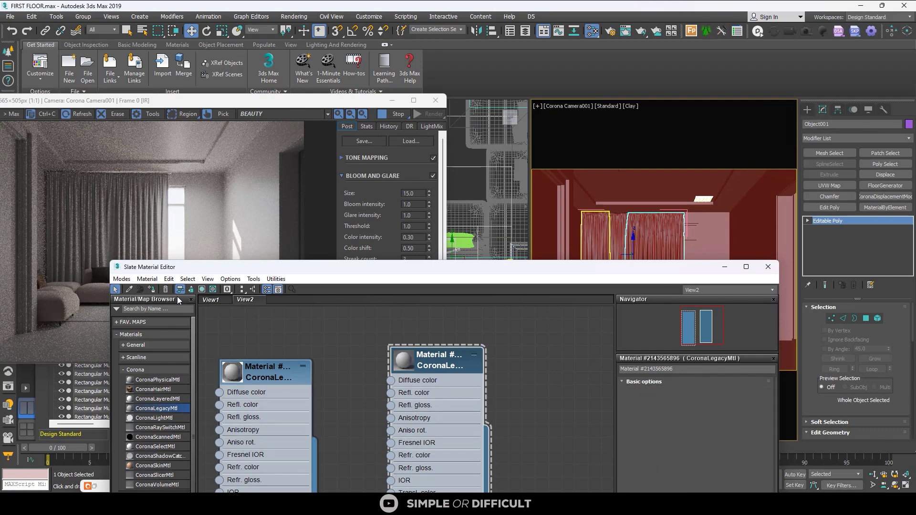
drag(446, 262, 550, 64)
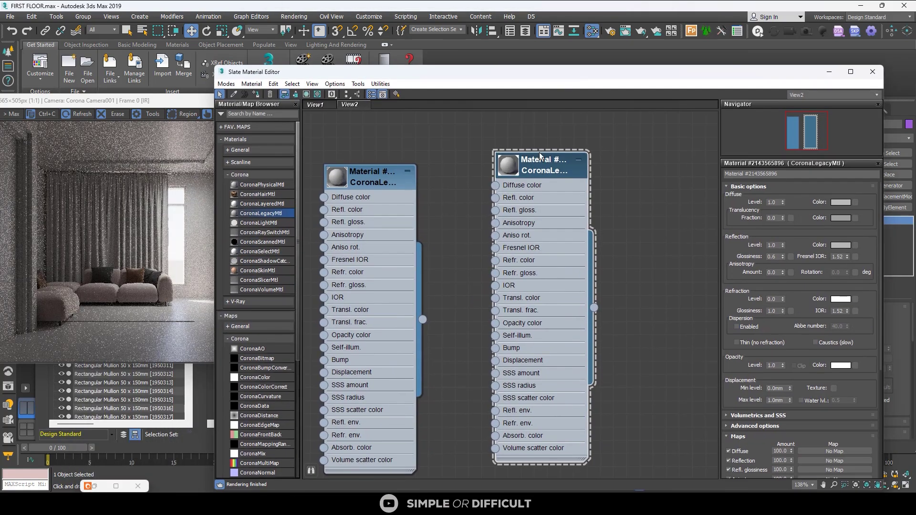
- Set the duplicated material's translucency fraction to 0.5 and make room between the two material nodes
double_click(770, 218)
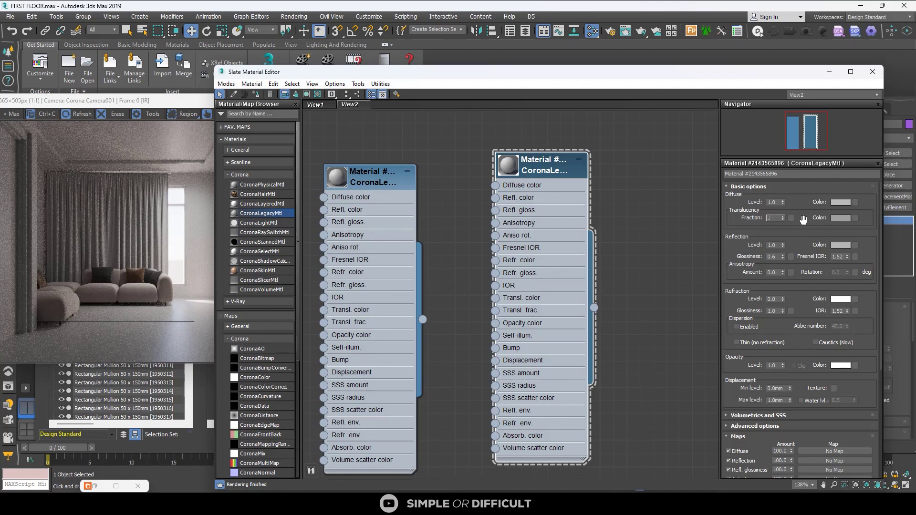
key(Return)
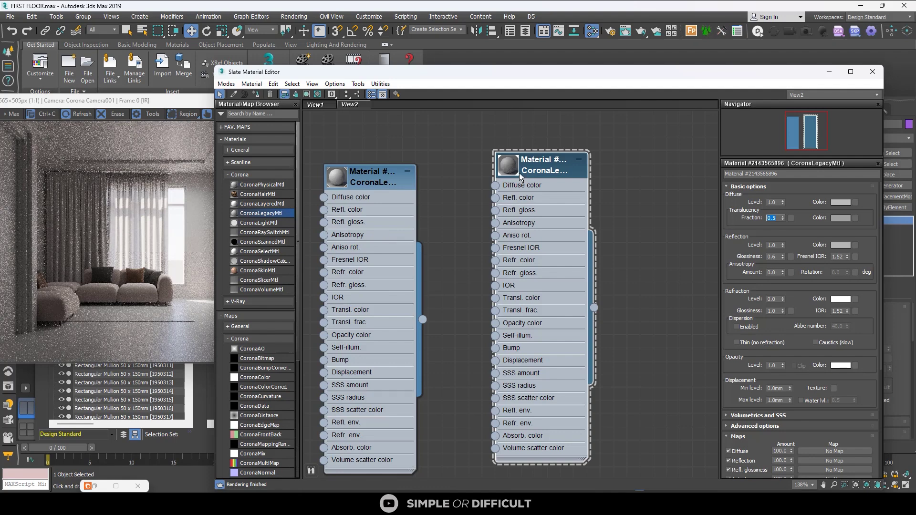
drag(547, 171, 613, 158)
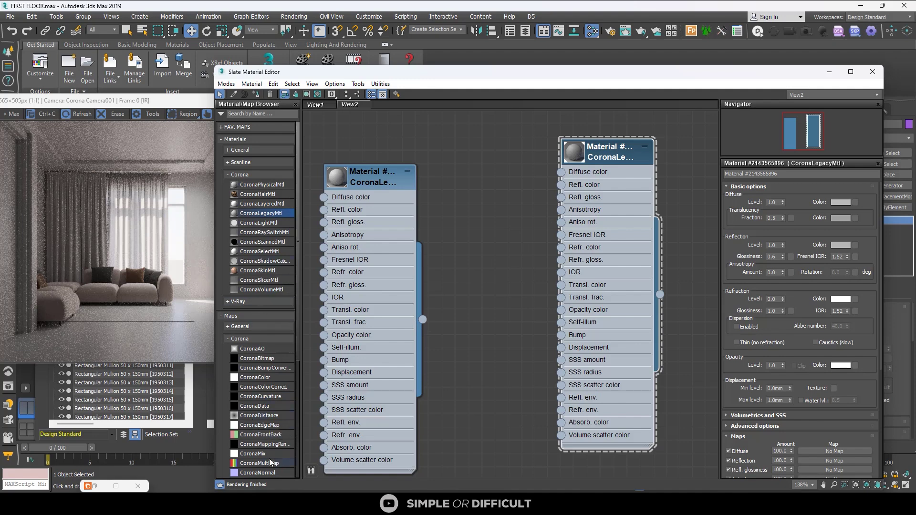
- Add a Falloff map from the general maps and connect it to the duplicated material's Opacity color
scroll(253, 425, down, 3)
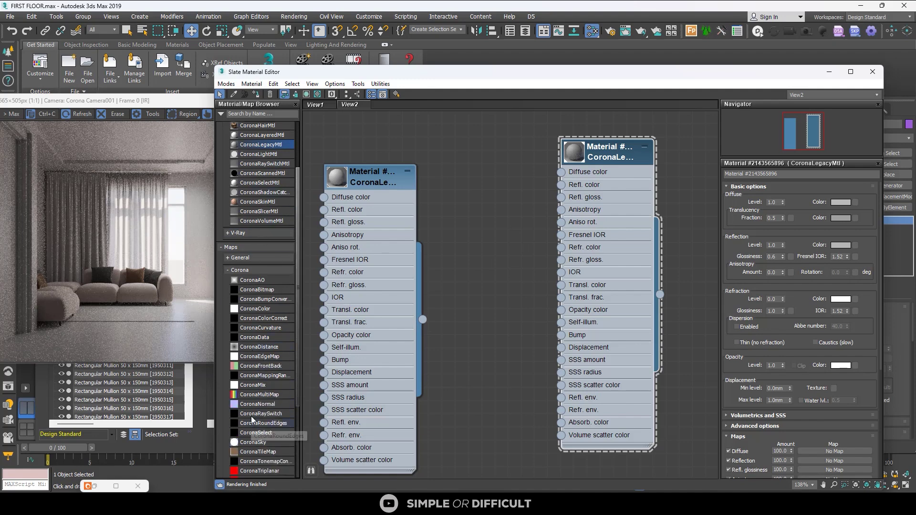
scroll(263, 414, down, 2)
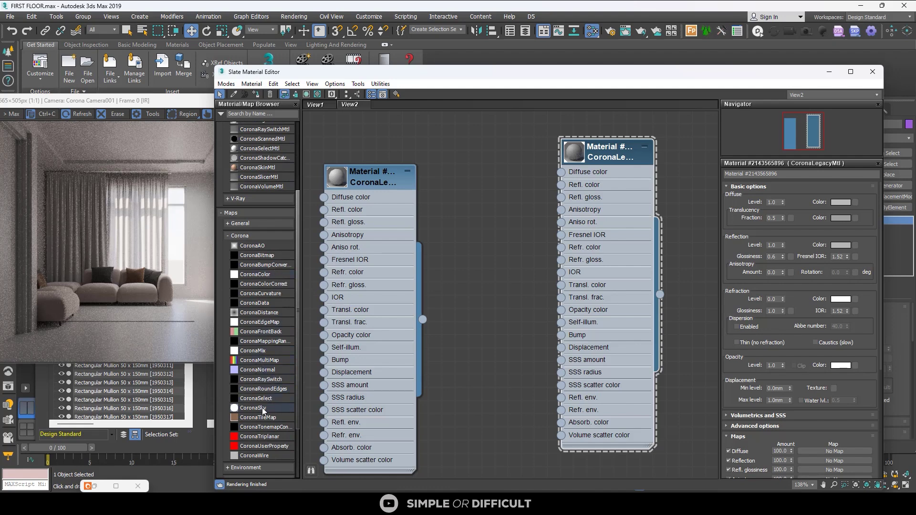
click(246, 225)
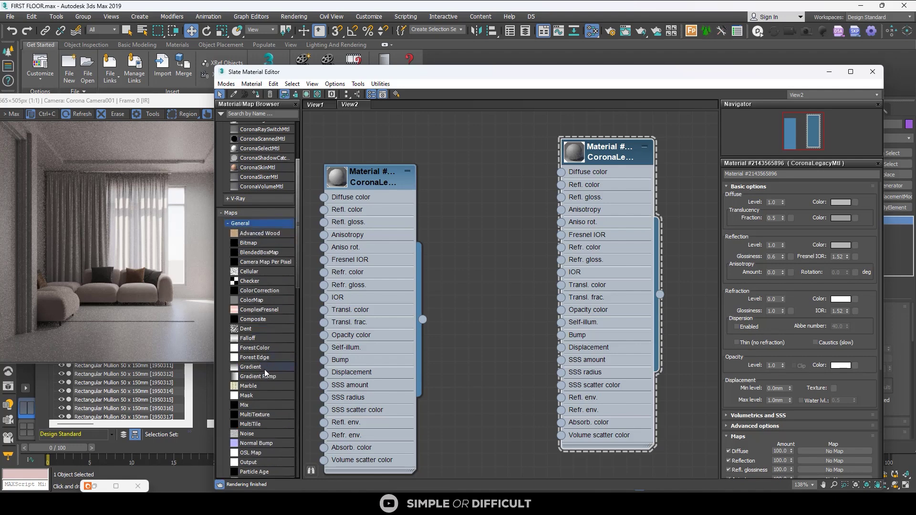
drag(252, 340, 460, 207)
drag(609, 154, 648, 154)
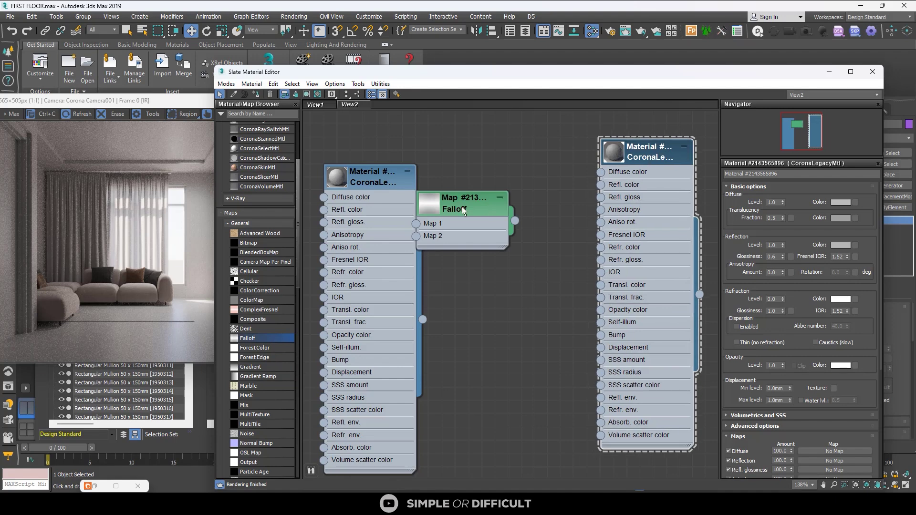
drag(462, 207, 475, 207)
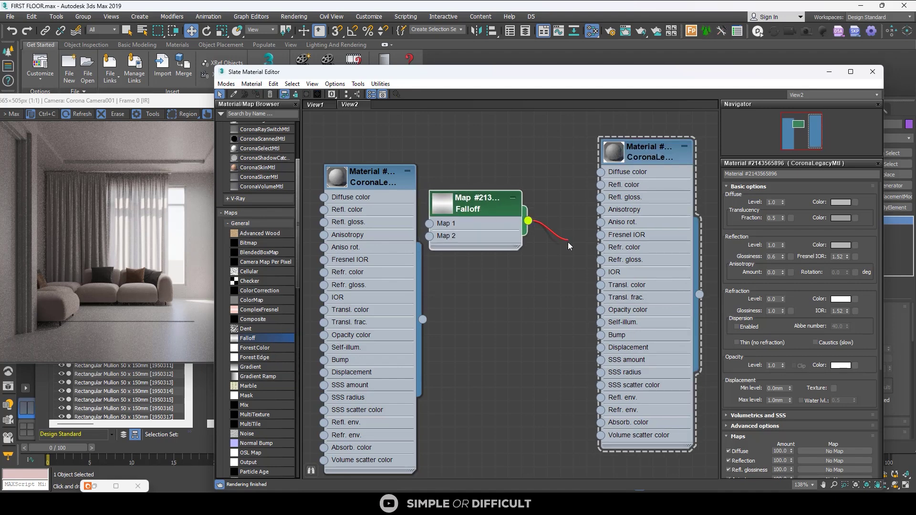
drag(586, 281, 601, 310)
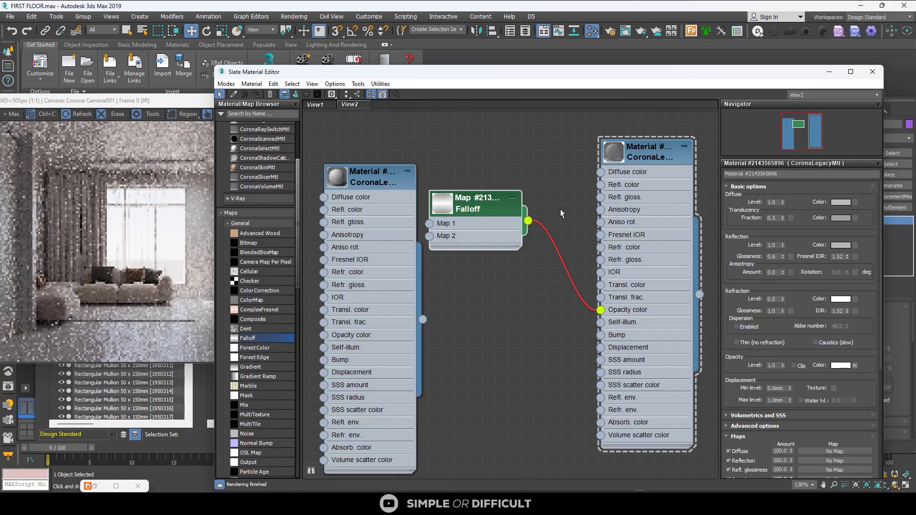
- Connect the same Falloff map to the duplicated material's Diffuse color and open the map's parameters
scroll(560, 210, up, 1)
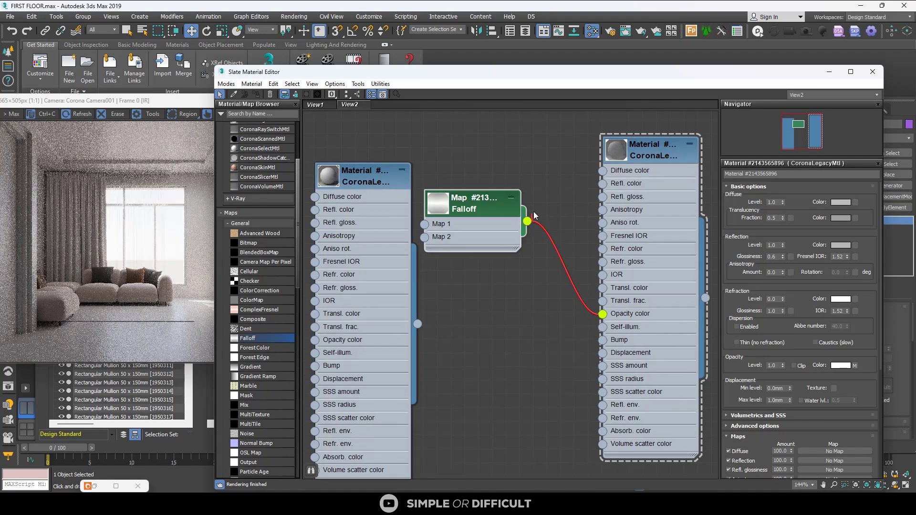
drag(533, 226, 541, 214)
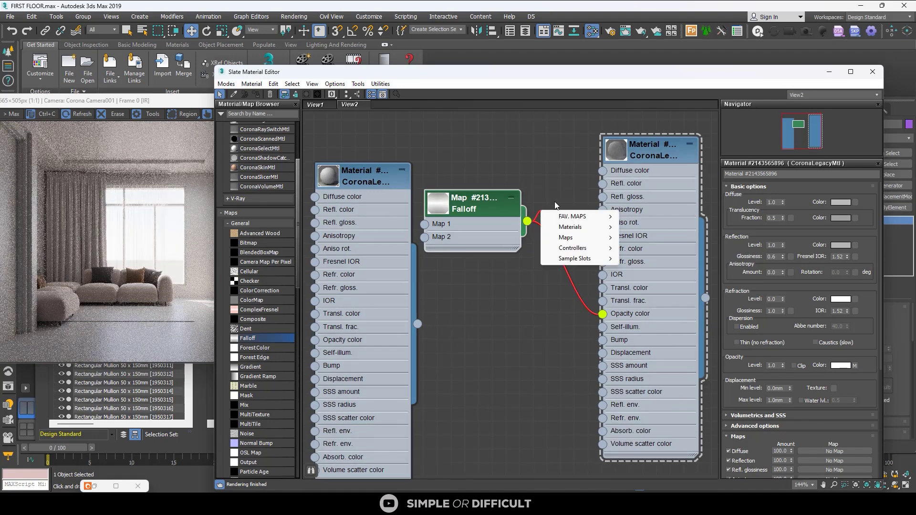
click(542, 207)
drag(531, 223, 603, 171)
drag(452, 208, 479, 222)
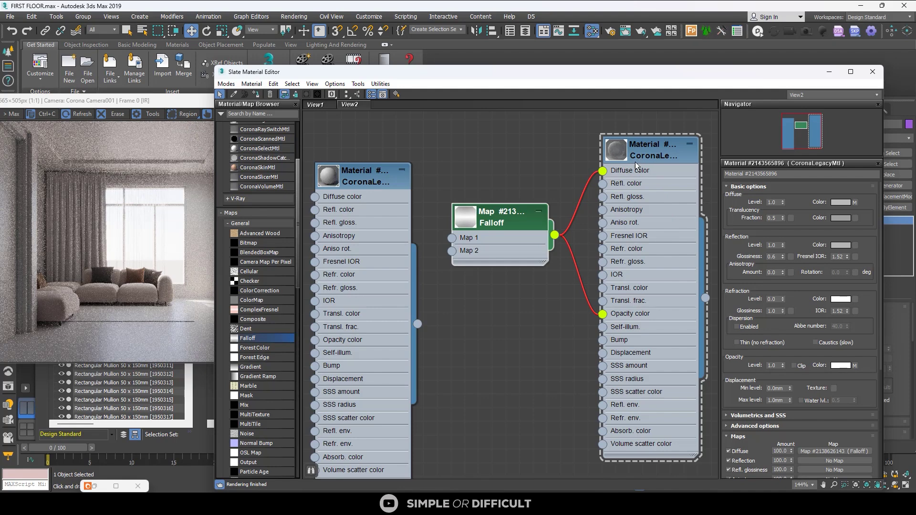
click(494, 223)
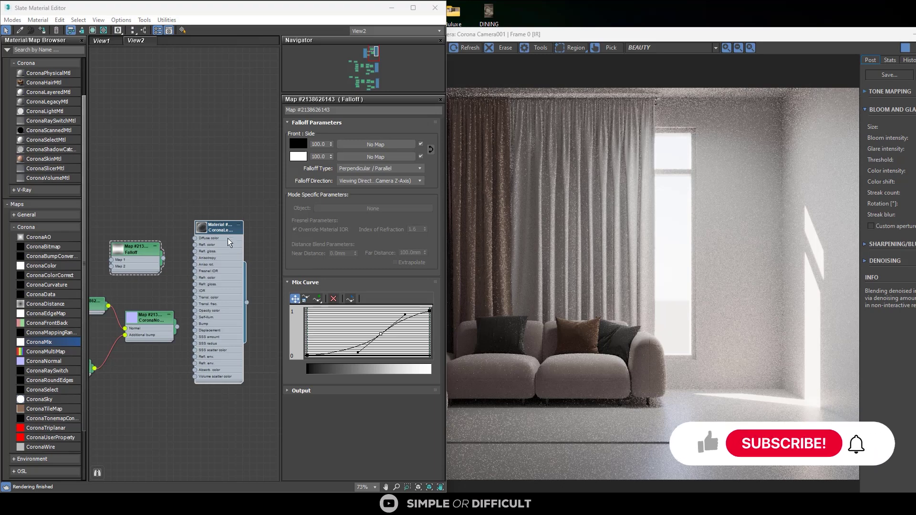
- Connect the Falloff map to Diffuse color only and swap its colours to white front and black side
drag(157, 262, 196, 238)
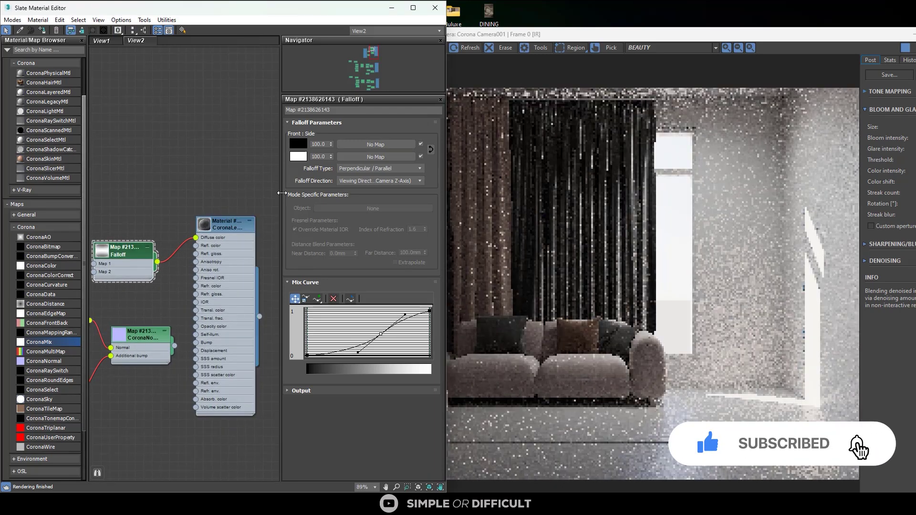
drag(300, 143, 299, 159)
click(171, 253)
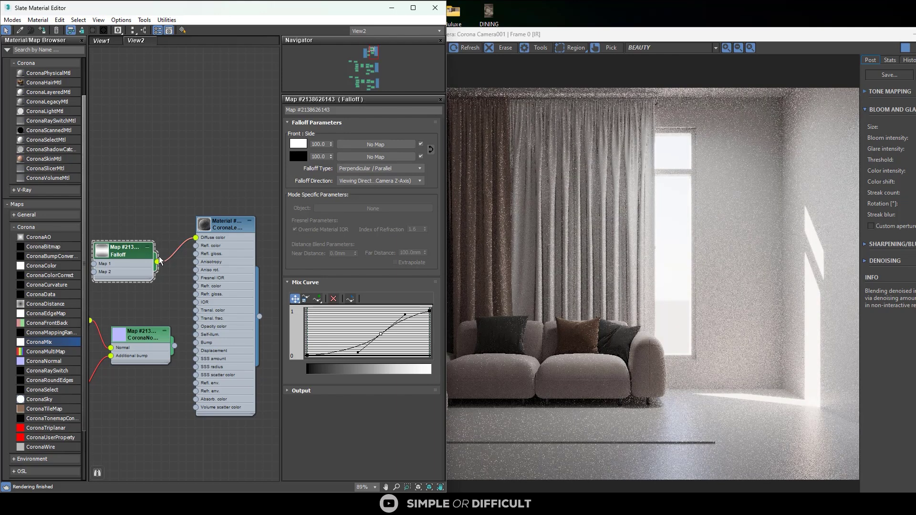
- Move the Falloff connection from Diffuse color to Opacity color and swap the map's colours to white front and black side
drag(195, 238, 196, 328)
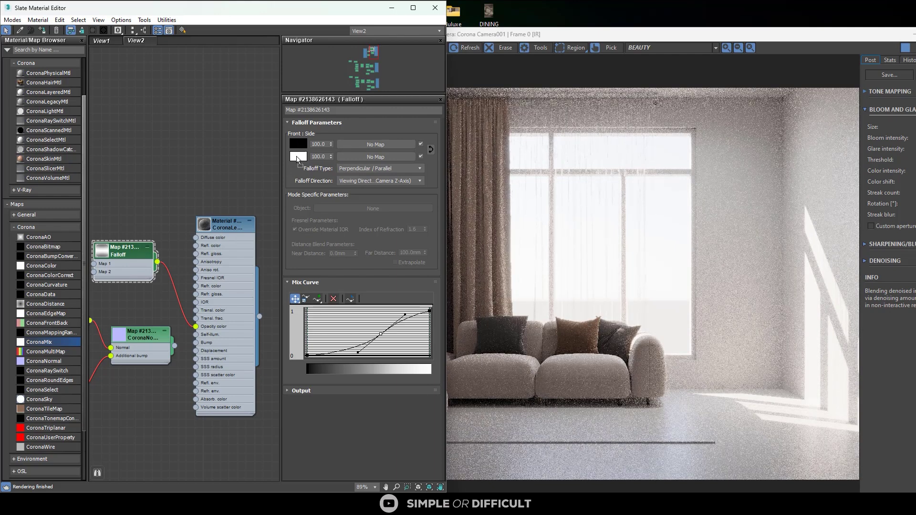
drag(297, 157, 298, 144)
click(170, 253)
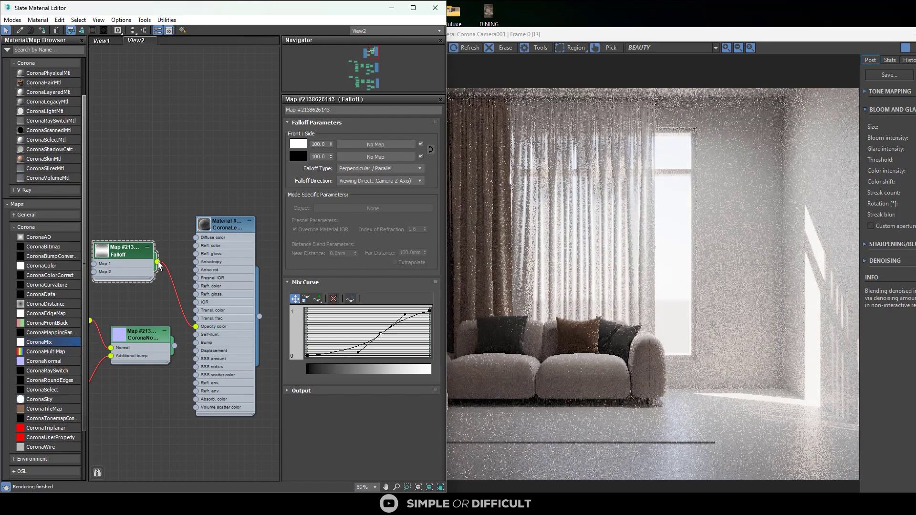
- Swap the Falloff map's front and side colours back to black front and white side
drag(292, 149, 300, 157)
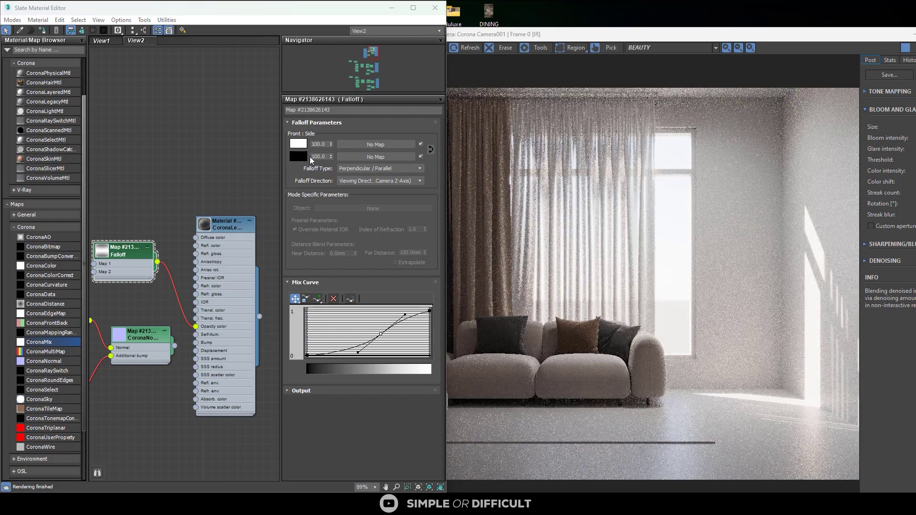
click(179, 256)
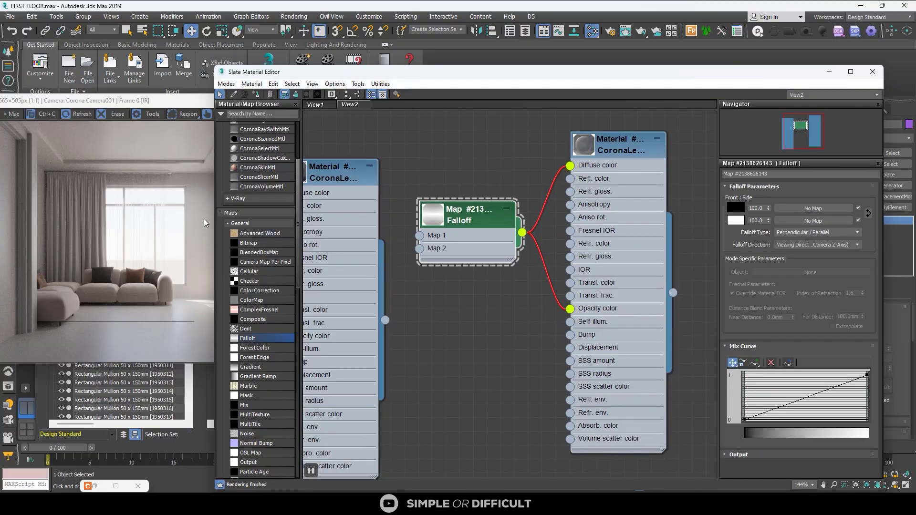
- Examine the sheer curtain in front of the window up close in the interactive render
scroll(134, 206, up, 1)
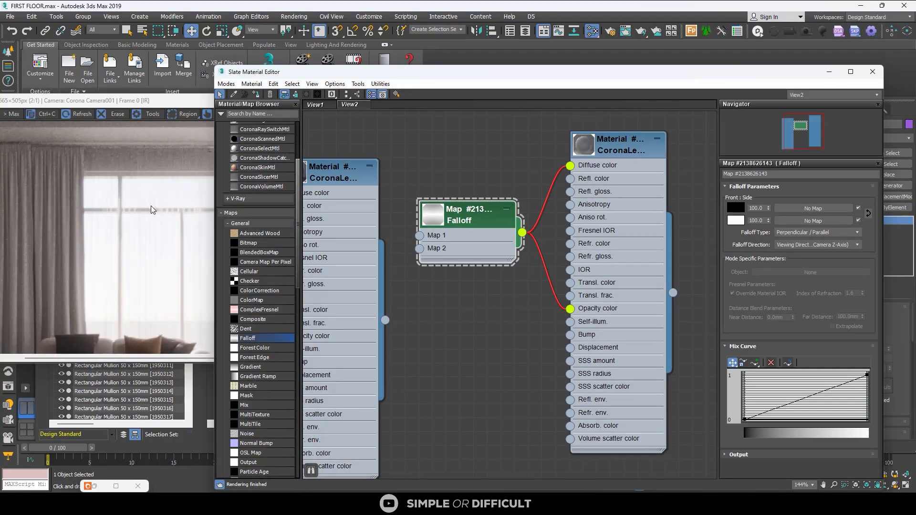
click(146, 104)
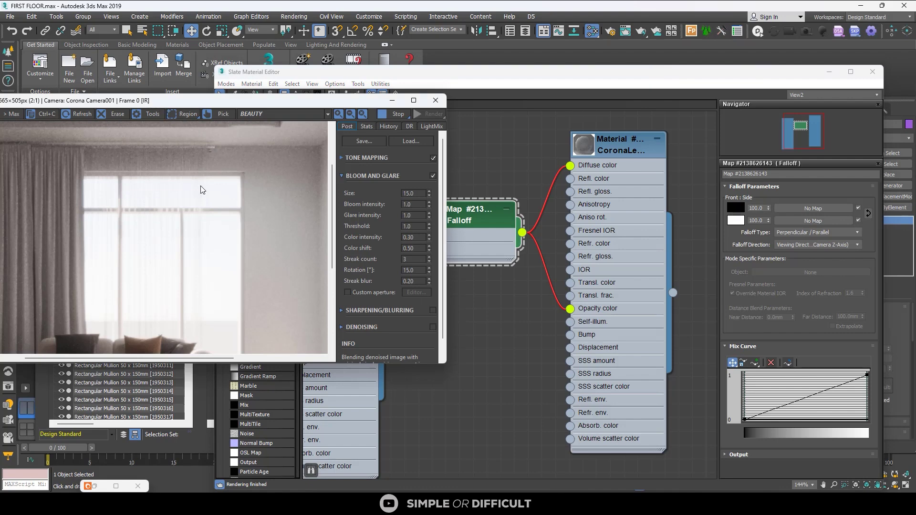
scroll(555, 234, down, 1)
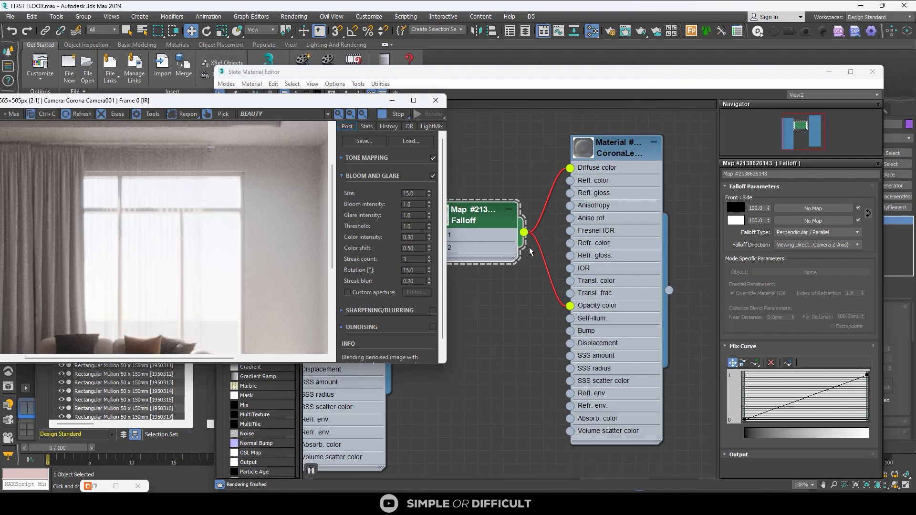
- Swap the Falloff map's colours to white front and black side with the map feeding both Diffuse and Opacity color
middle_drag(528, 252, 553, 247)
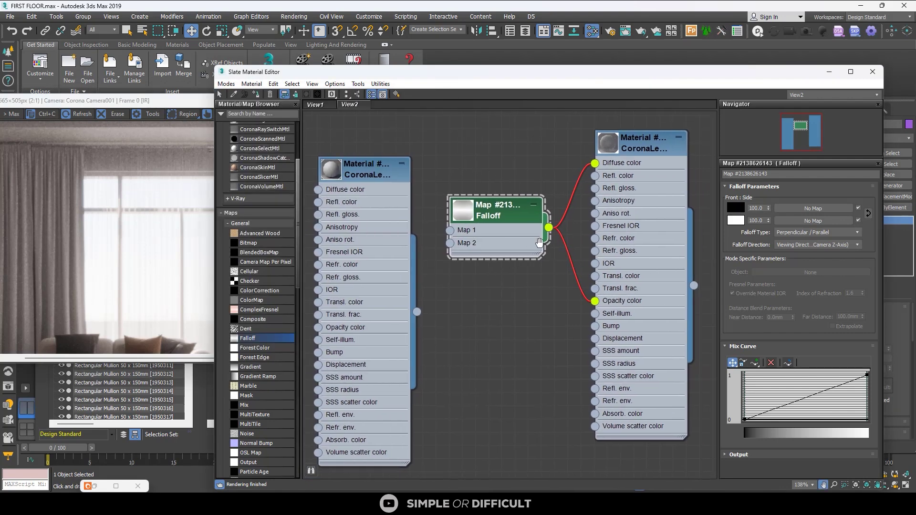
drag(739, 208, 736, 221)
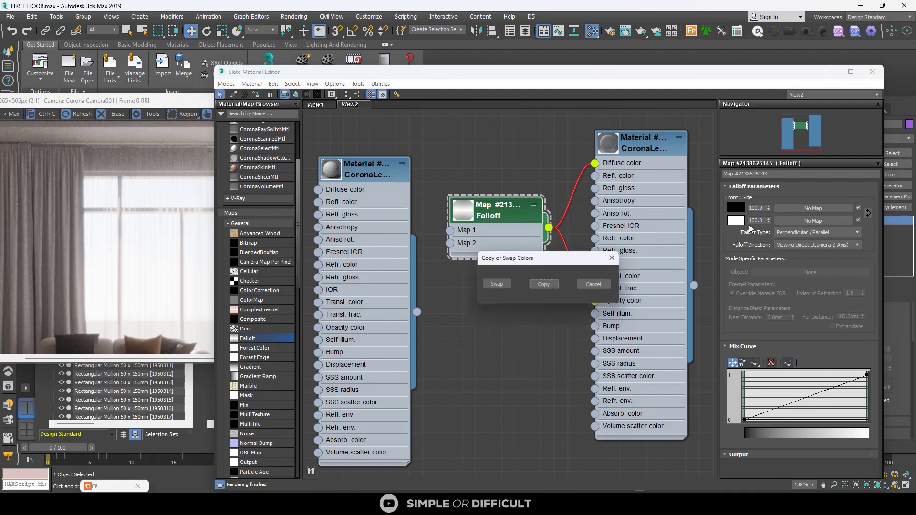
click(495, 285)
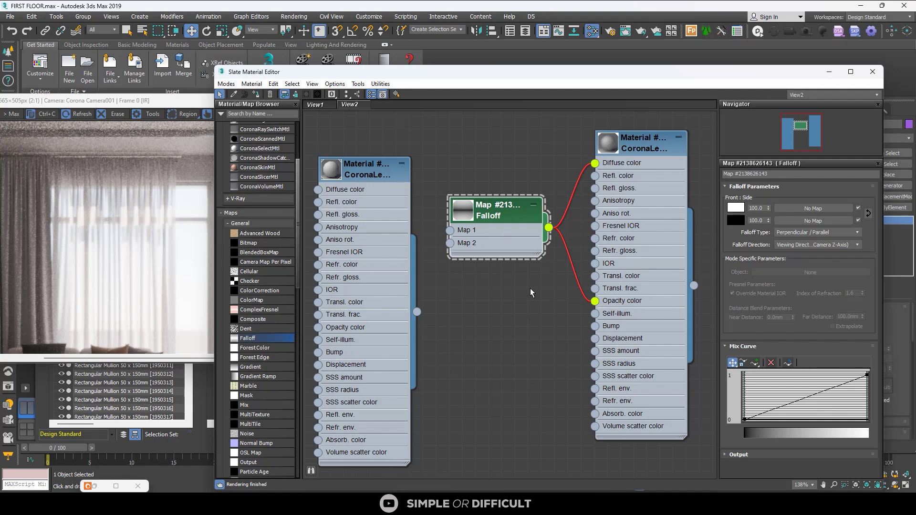
- Set the Falloff map's side colour to a value of 25 and its front colour to a value of 172
click(736, 220)
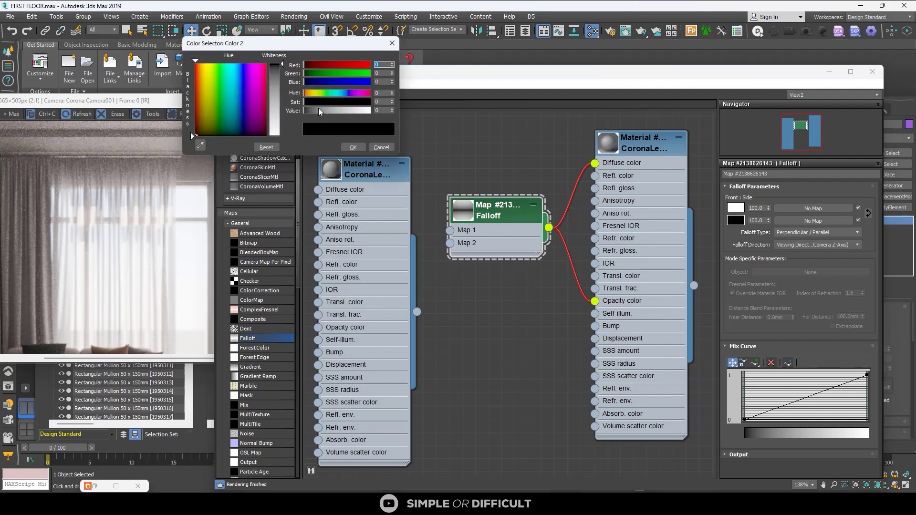
drag(318, 108, 310, 110)
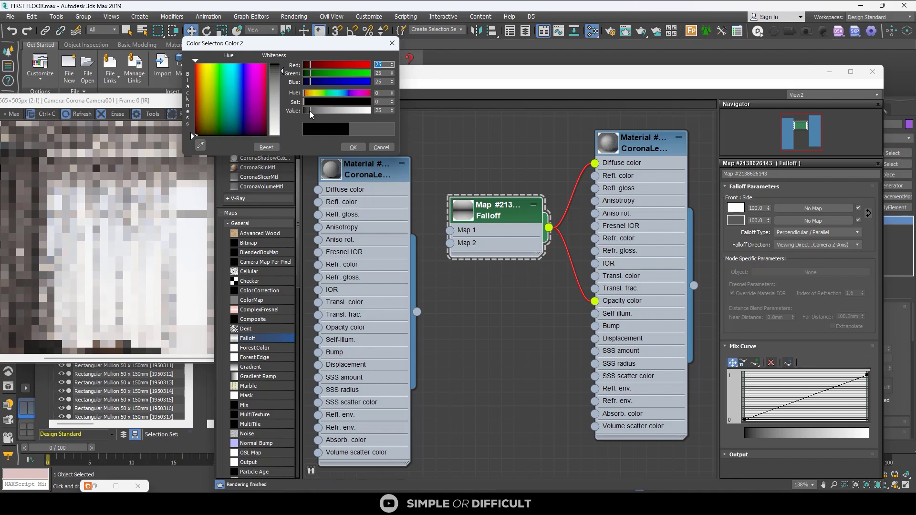
click(352, 147)
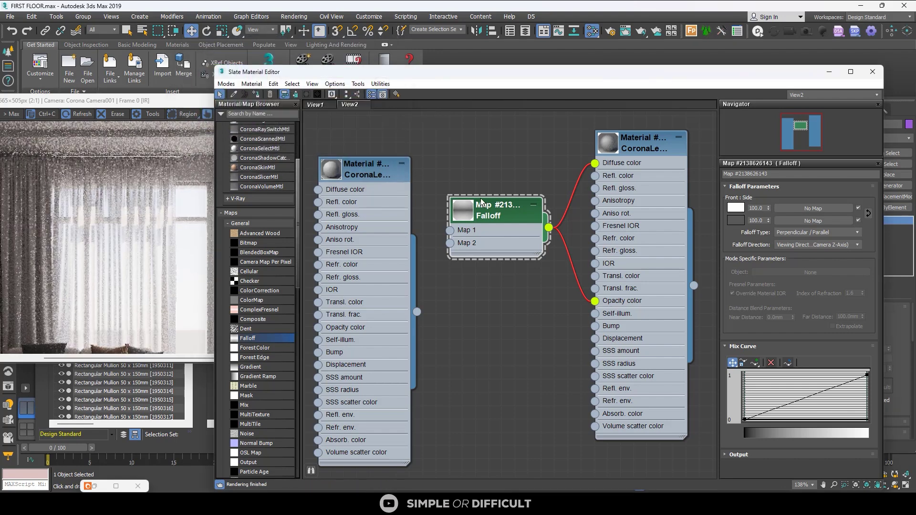
click(737, 208)
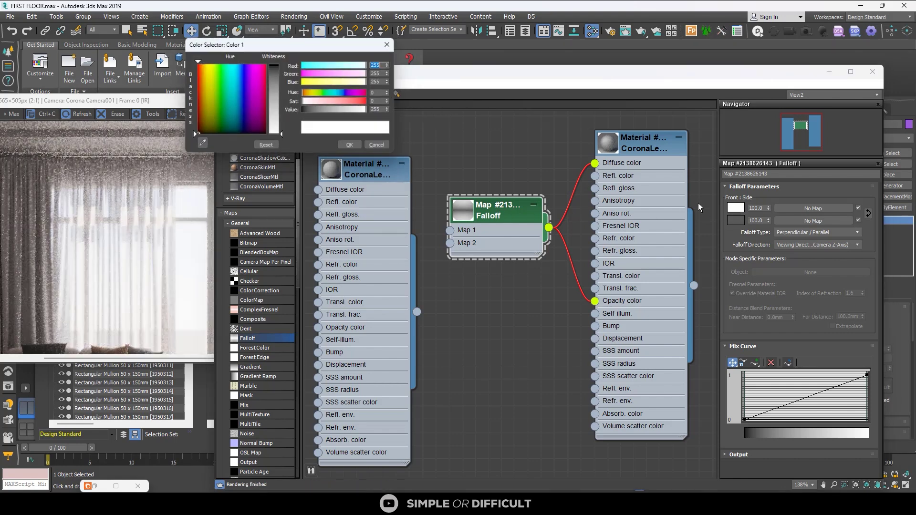
click(348, 112)
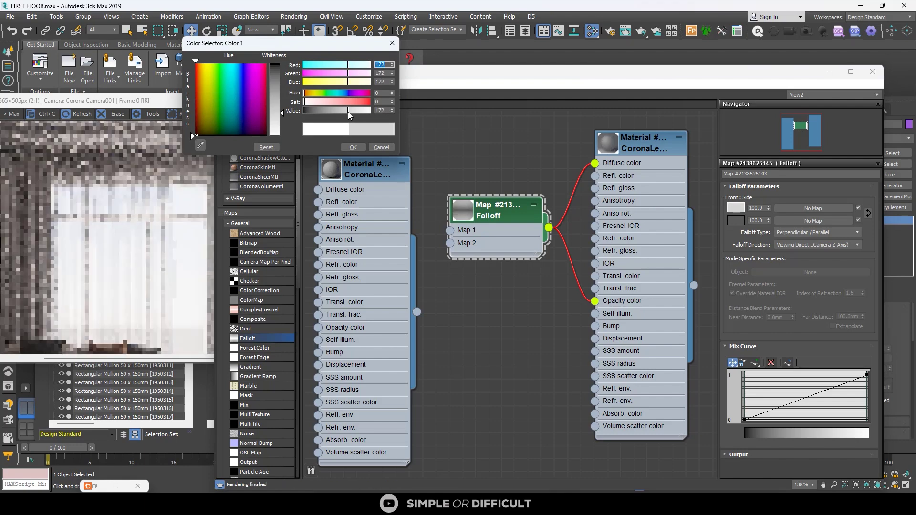
click(356, 146)
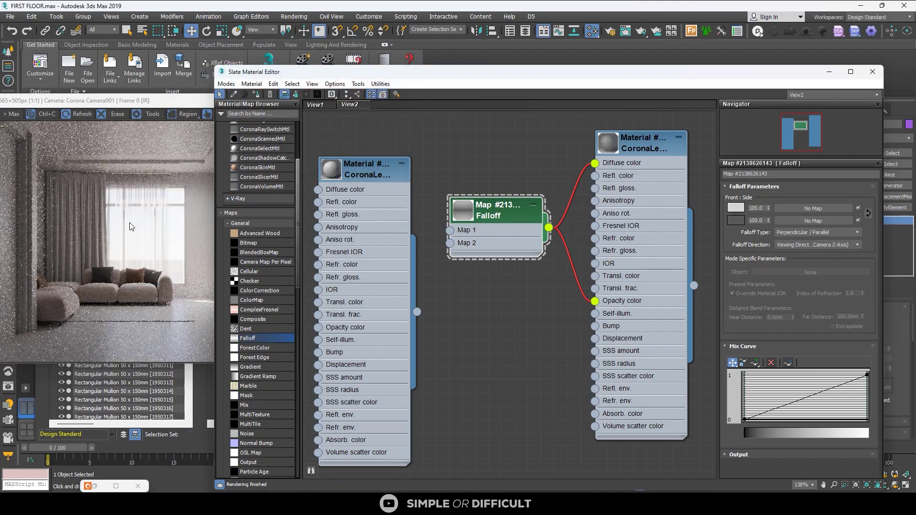
- Brighten the Falloff map's front colour to near white and set its side colour to a value of 75
click(742, 208)
click(362, 113)
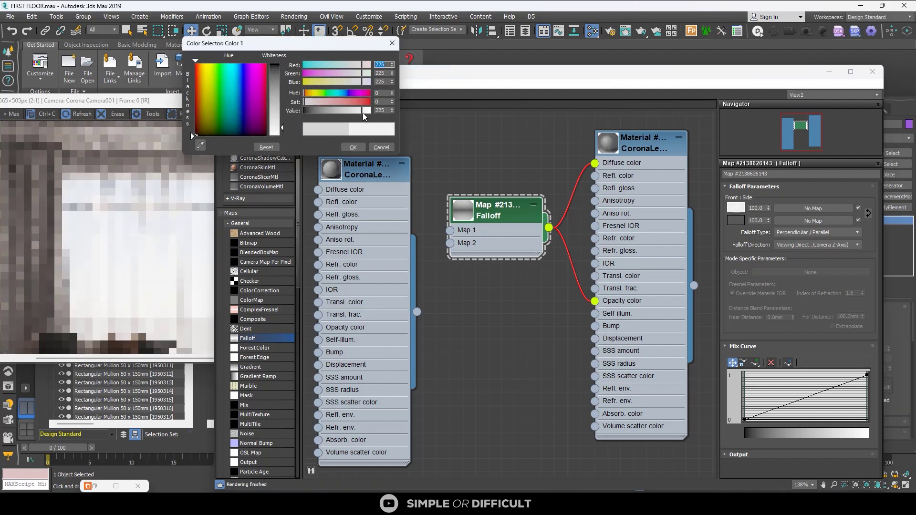
drag(364, 114, 369, 113)
click(354, 147)
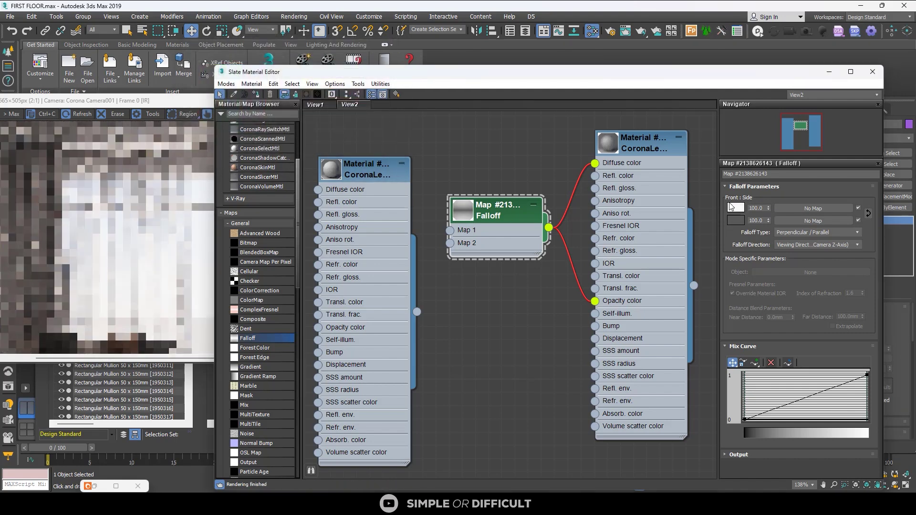
click(733, 219)
drag(326, 114, 322, 110)
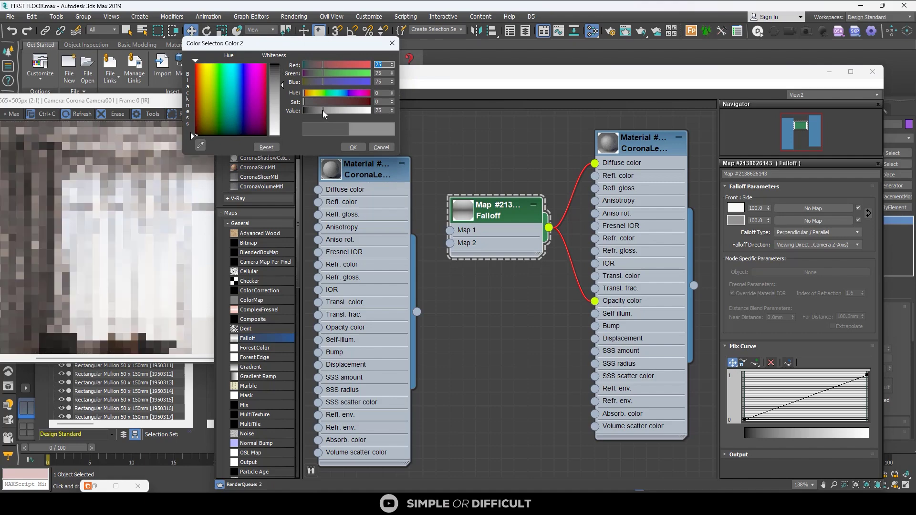
click(353, 147)
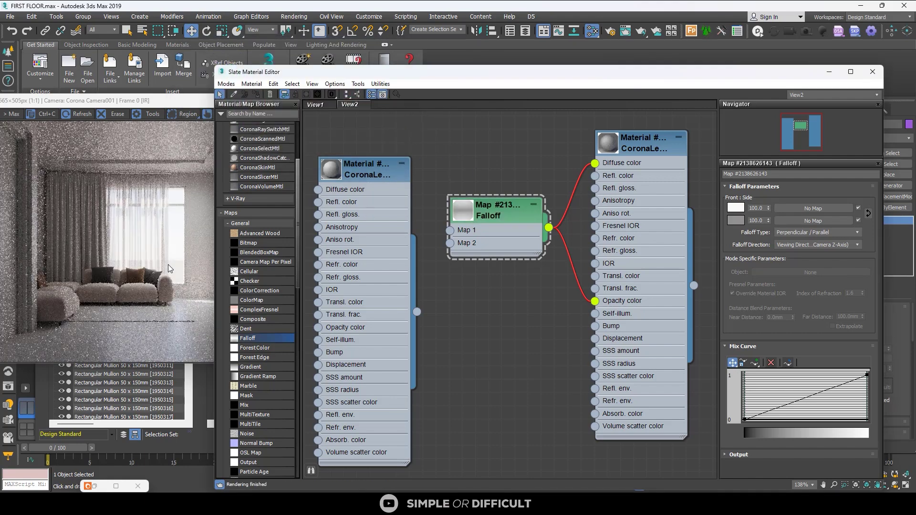
- Examine the sheer curtain and its folds up close in the enlarged interactive render
scroll(168, 264, up, 2)
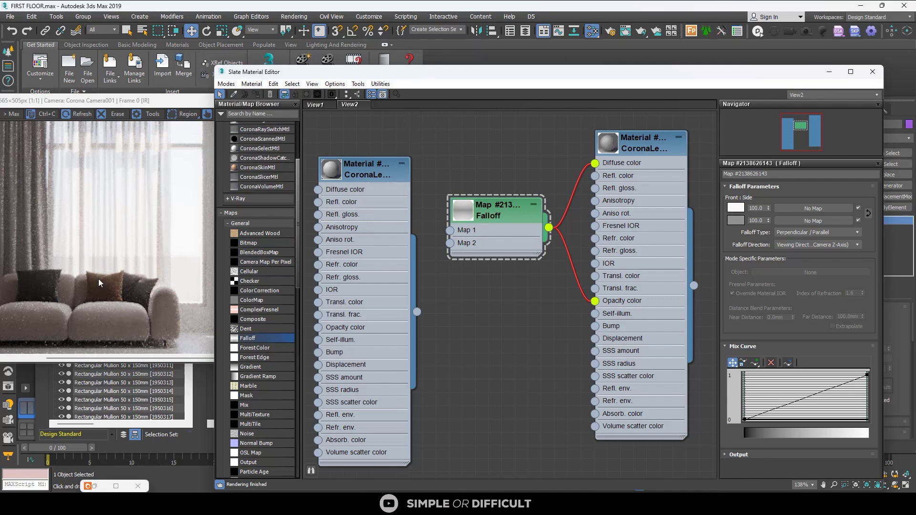
scroll(101, 281, down, 1)
click(200, 101)
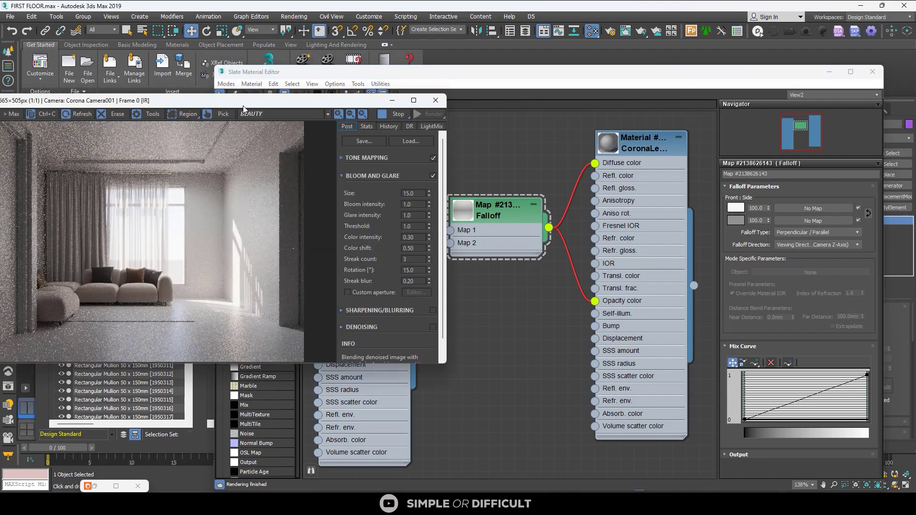
click(413, 101)
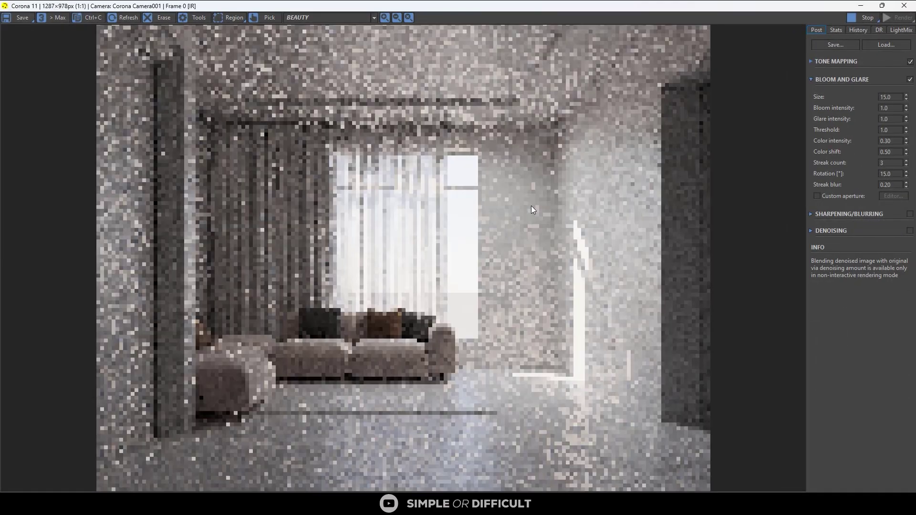
scroll(385, 209, up, 2)
scroll(386, 209, down, 1)
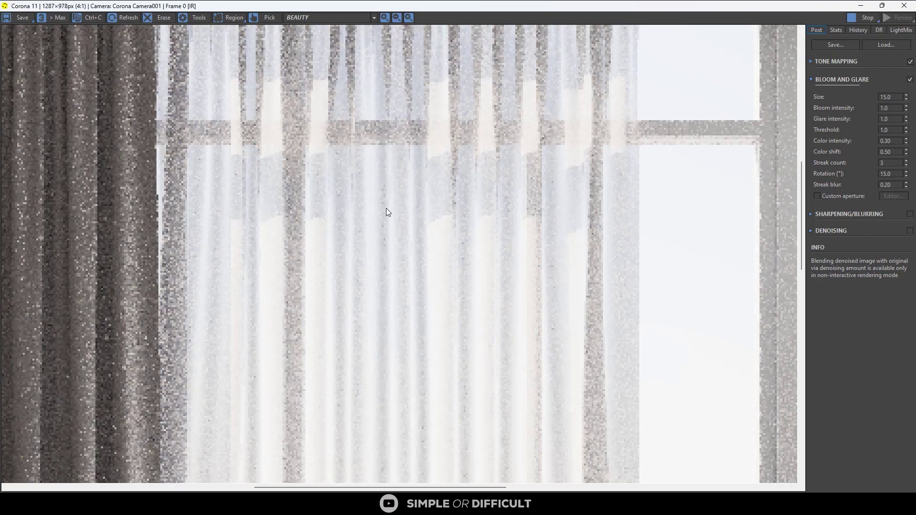
scroll(386, 209, down, 1)
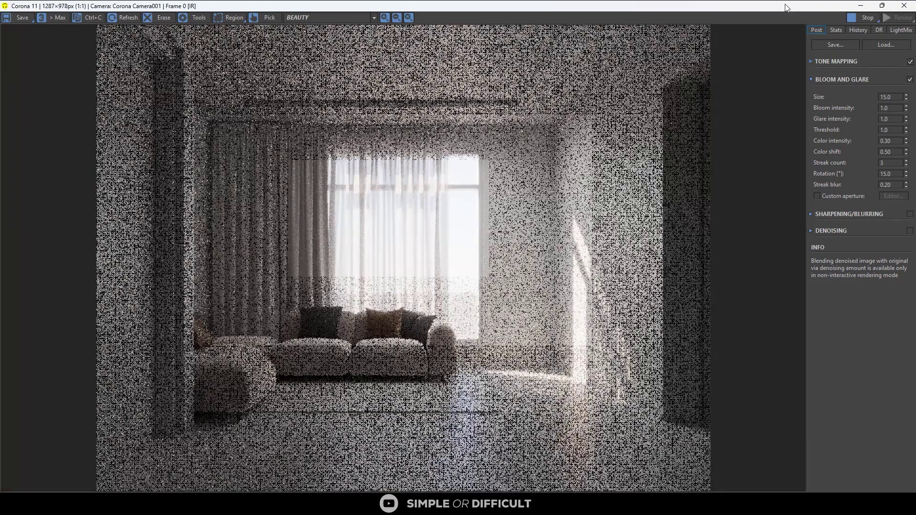
drag(785, 6, 252, 58)
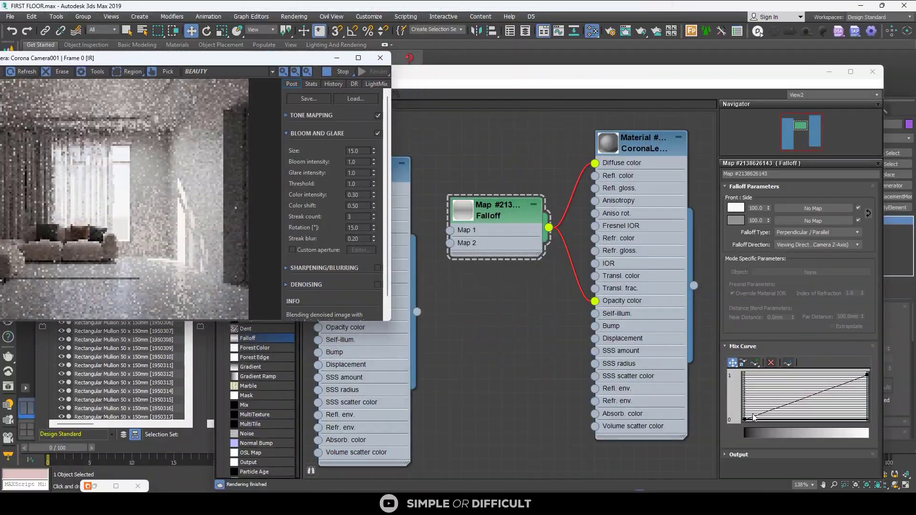
- Add a middle point to the Falloff map's Mix Curve, make it a smooth Bezier point and shape the curve into an S
click(753, 364)
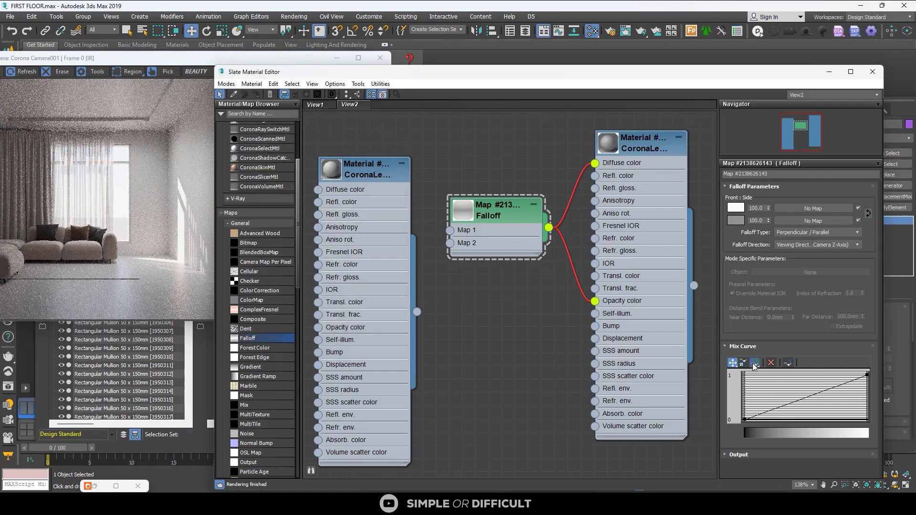
click(795, 402)
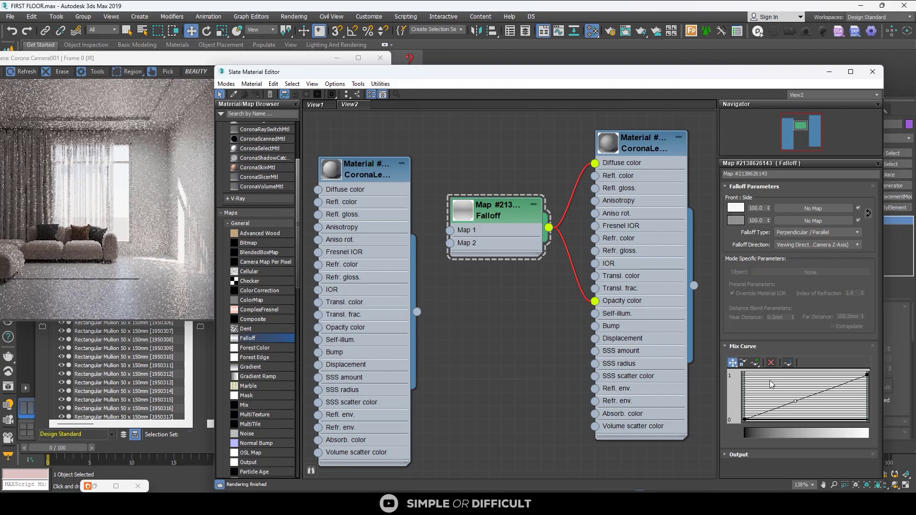
right_click(796, 402)
click(831, 419)
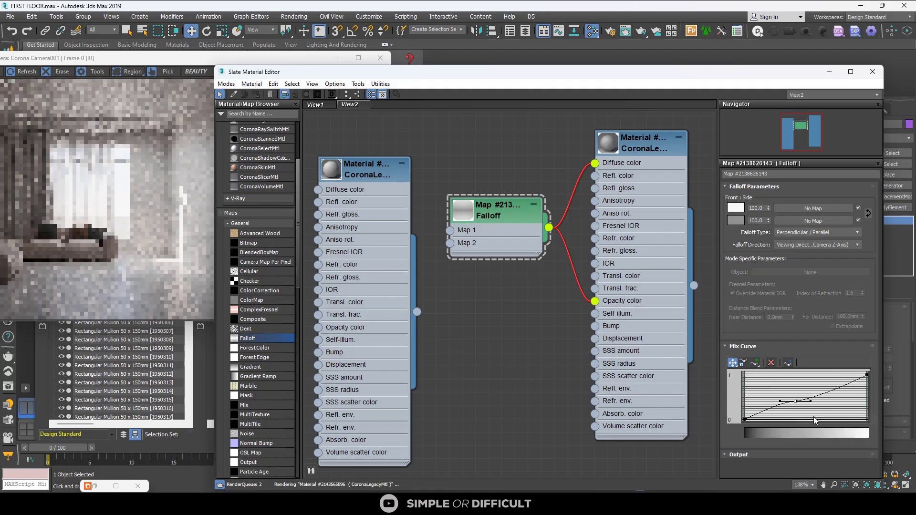
mouse_move(816, 395)
mouse_down()
mouse_move(820, 382)
mouse_move(809, 400)
mouse_move(819, 397)
mouse_up()
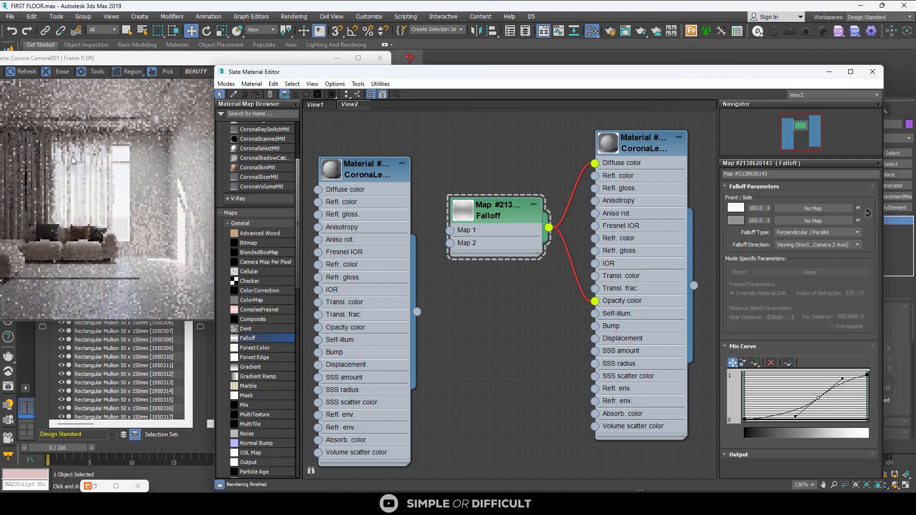
scroll(62, 157, up, 3)
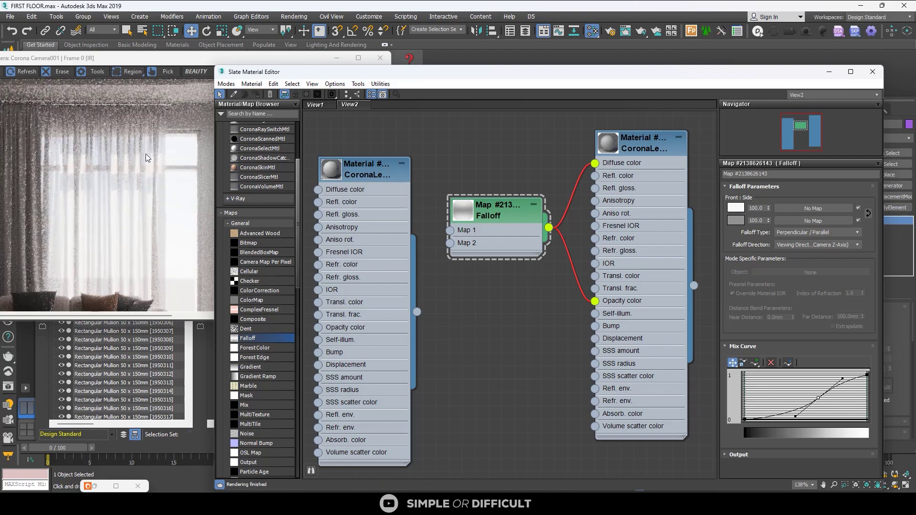
scroll(154, 150, down, 3)
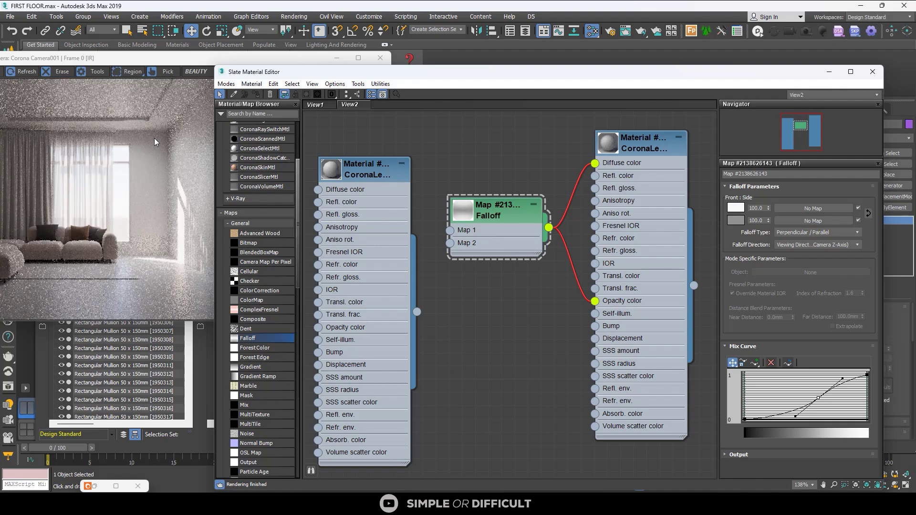
- Add the fabric bump 129.jpg and wrinkle_NRM 129.jpg bitmaps to the node view and arrange them below the Falloff map
scroll(551, 237, down, 4)
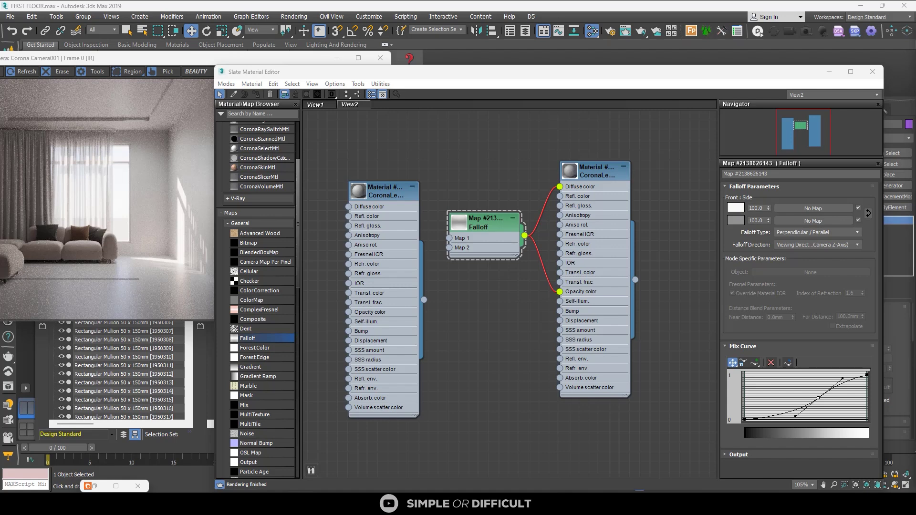
drag(509, 331, 504, 311)
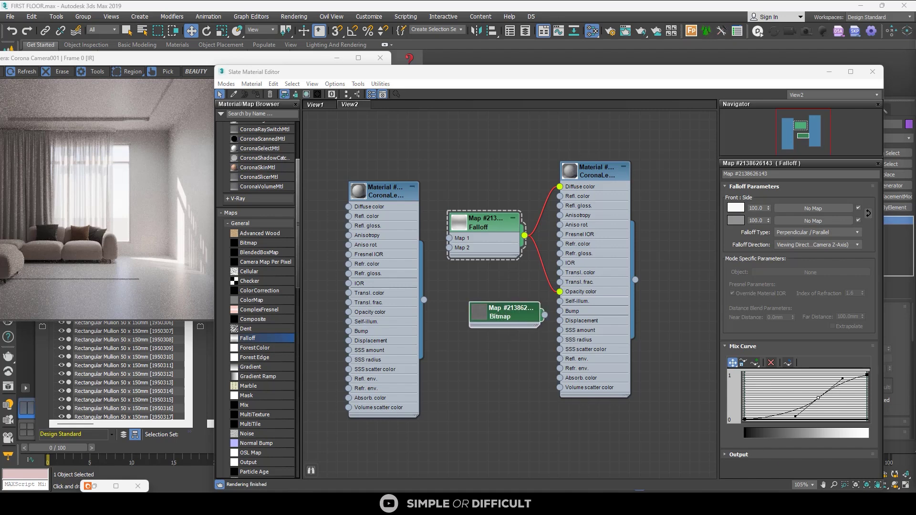
drag(457, 273, 463, 275)
drag(594, 182, 643, 162)
drag(522, 208, 512, 188)
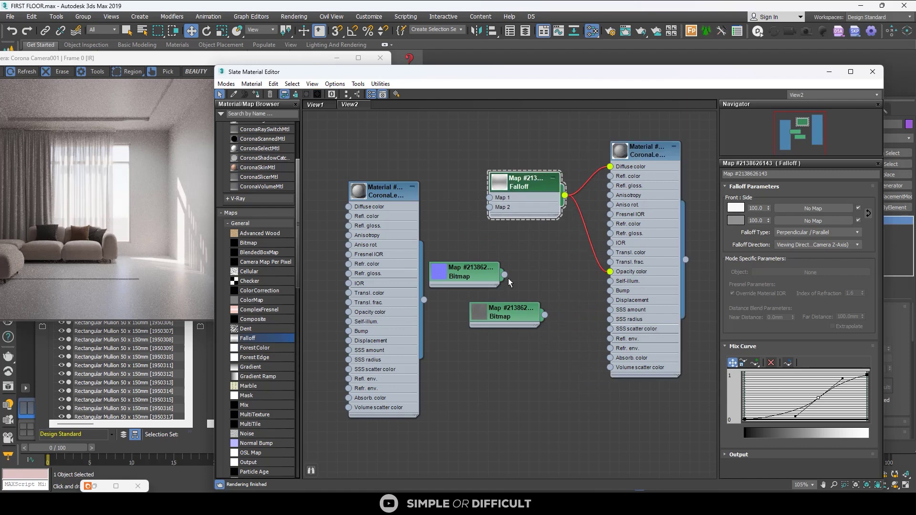
drag(497, 315, 477, 354)
drag(482, 273, 489, 313)
scroll(554, 292, up, 1)
drag(491, 359, 502, 348)
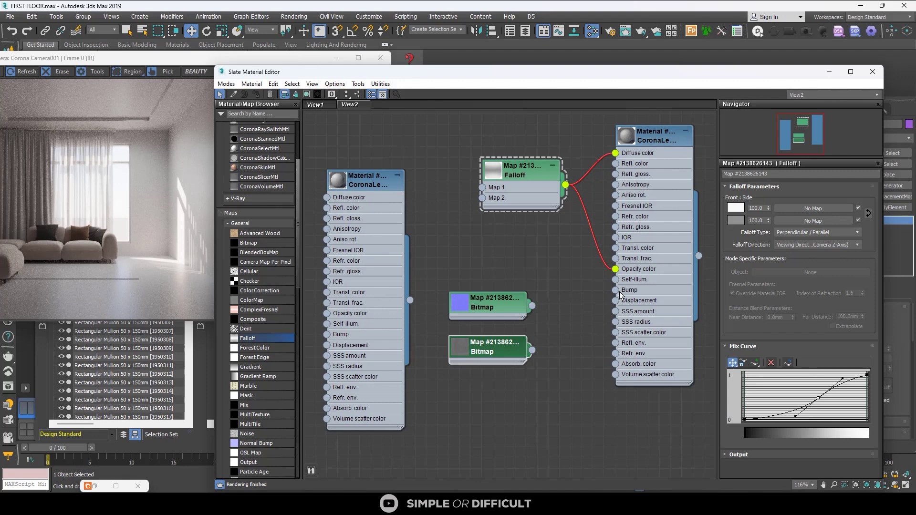
- Add a CoronaNormal map to the curtain material's Bump slot and connect the wrinkle_NRM bitmap to its Normal input
drag(586, 290, 587, 290)
mouse_move(620, 303)
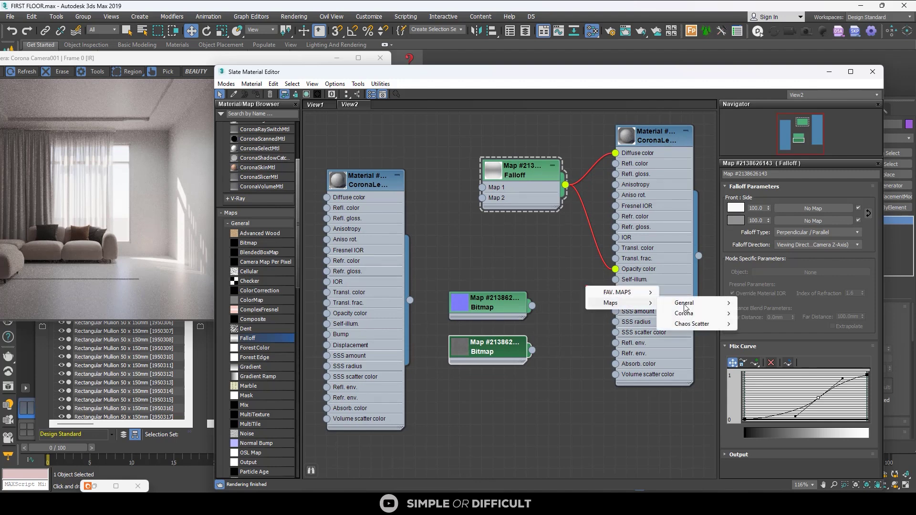
mouse_move(701, 315)
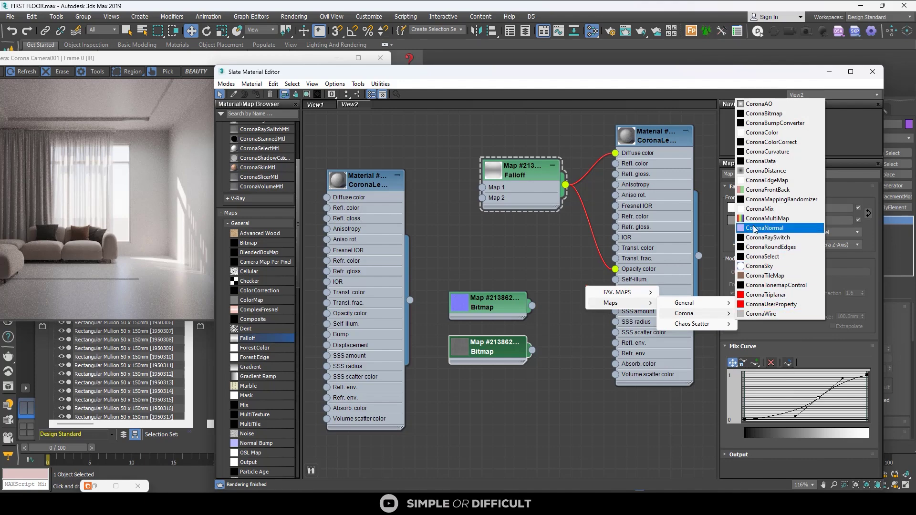
click(773, 229)
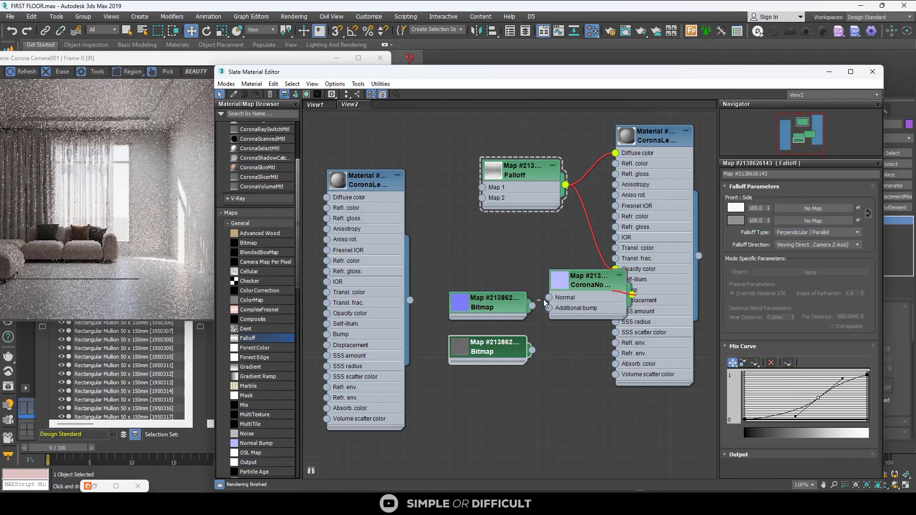
drag(537, 305, 538, 282)
- Enable Add gamma to input on the CoronaNormal map and connect the fabric bump bitmap to Additional bump, spreading the bitmap nodes apart
double_click(538, 282)
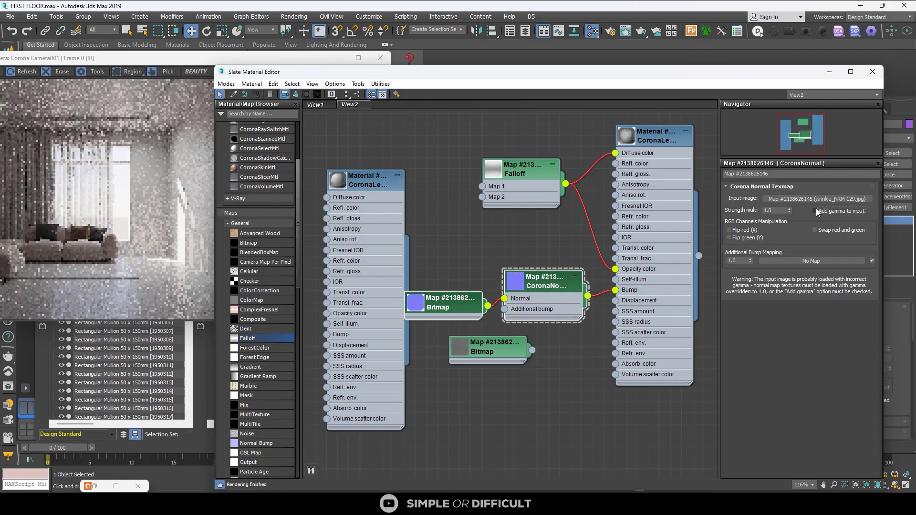
drag(497, 345, 505, 309)
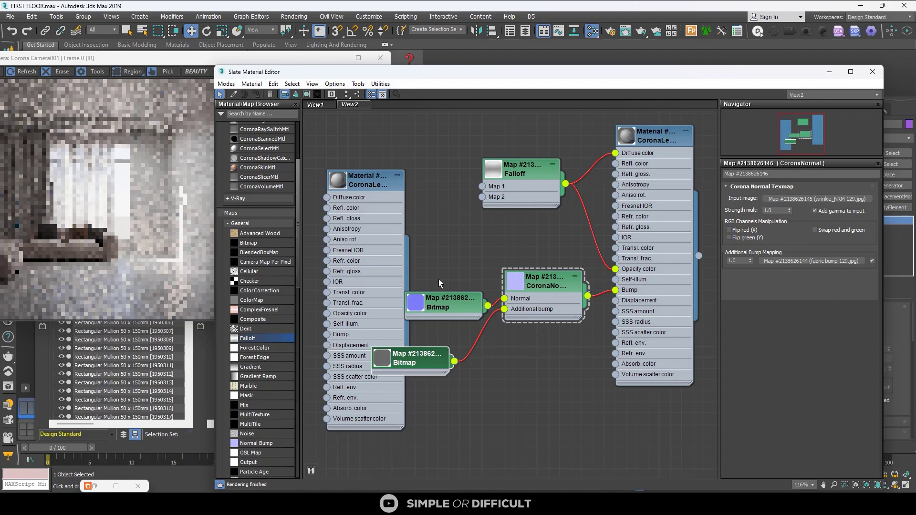
drag(439, 298, 428, 253)
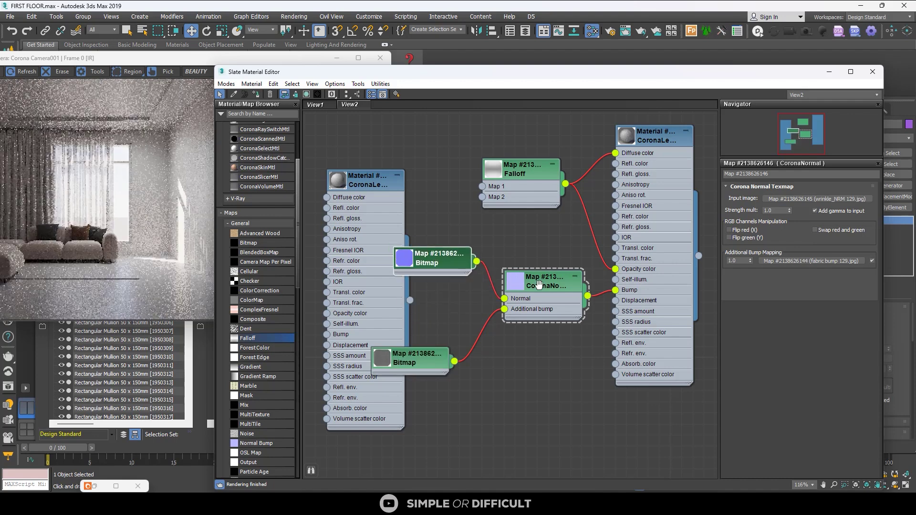
- Move the sheer curtain material with its connected maps away from the unconnected material node
middle_drag(539, 285, 506, 331)
scroll(585, 199, up, 1)
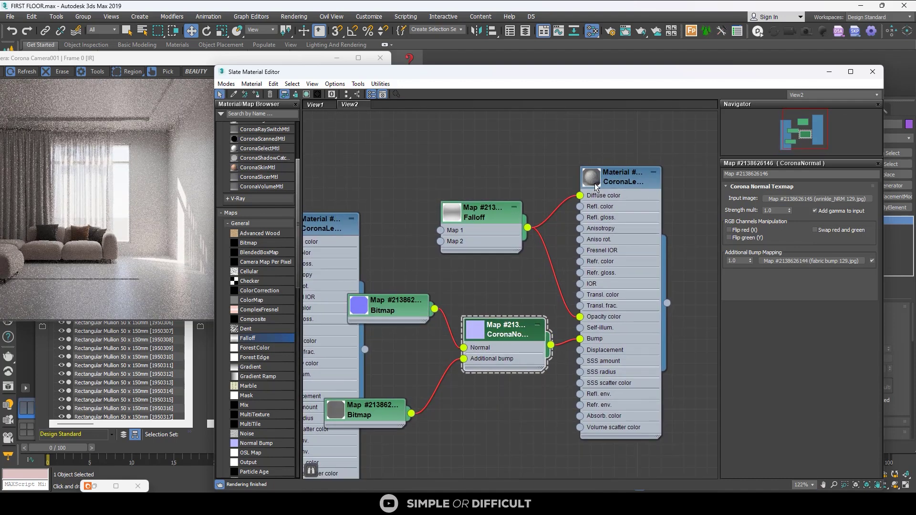
drag(609, 186, 657, 174)
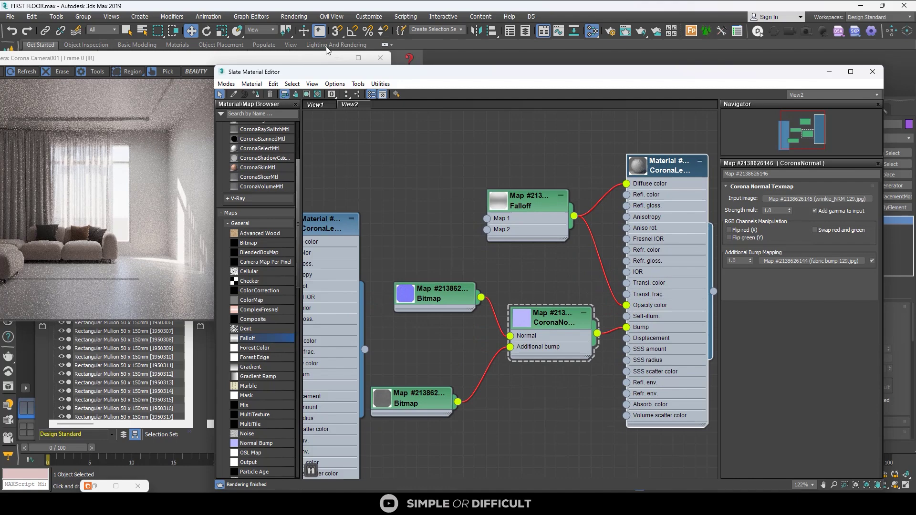
- Enlarge the interactive render window and examine the sheer curtain's transparency, folds and fabric texture up close
click(359, 58)
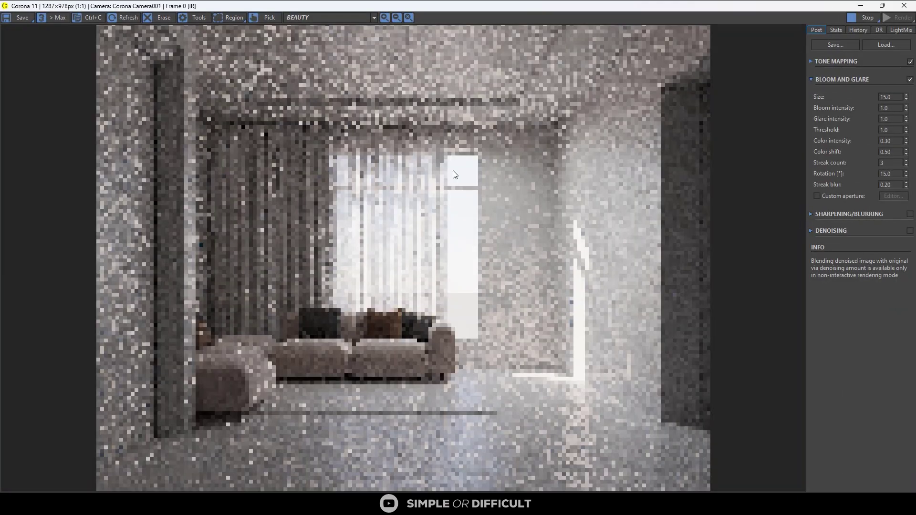
scroll(362, 214, up, 2)
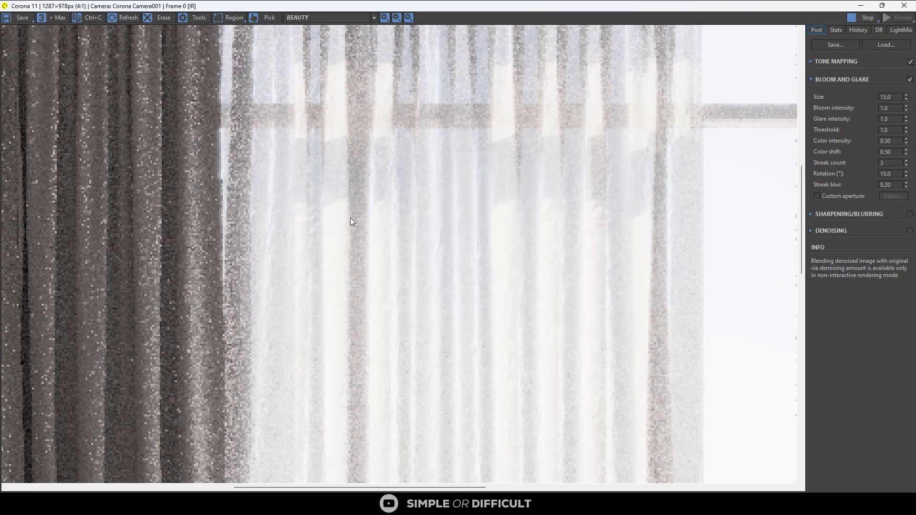
scroll(354, 205, down, 3)
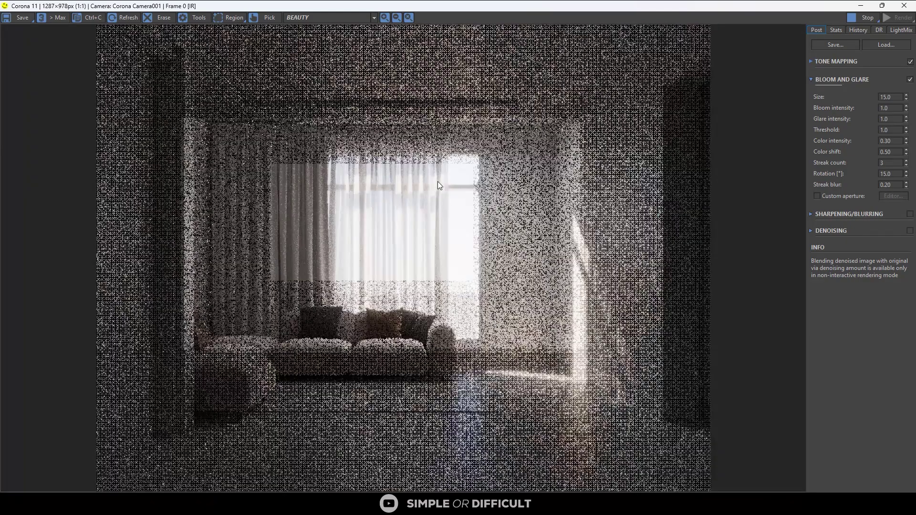
scroll(398, 213, up, 3)
scroll(378, 272, up, 1)
scroll(405, 261, down, 1)
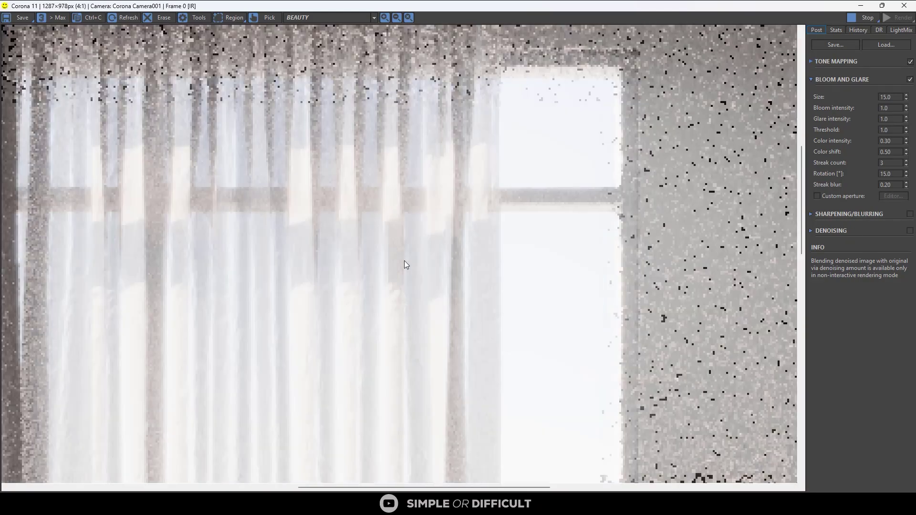
scroll(347, 188, down, 3)
scroll(346, 142, up, 5)
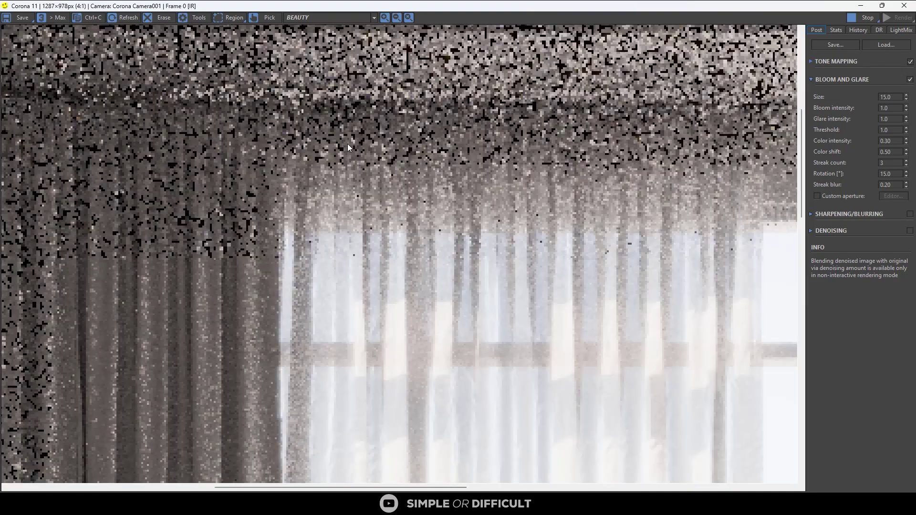
scroll(347, 144, down, 2)
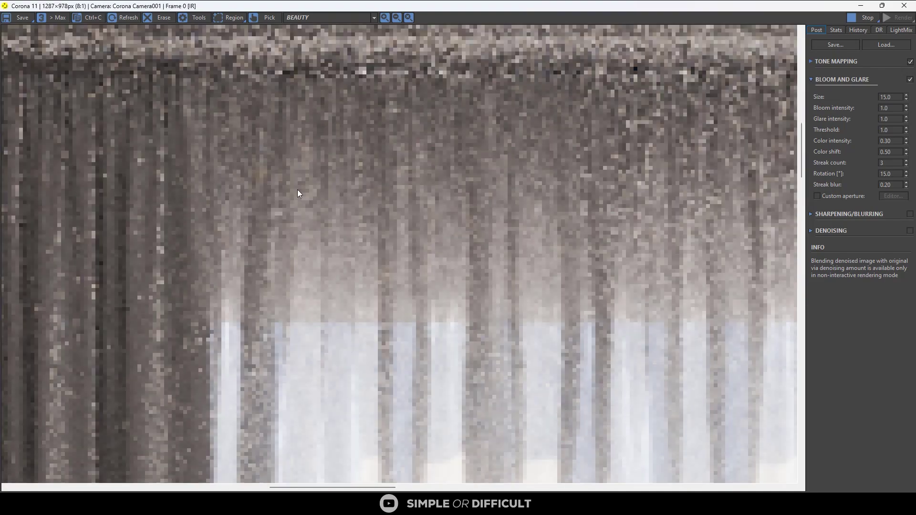
scroll(327, 199, down, 1)
scroll(328, 201, up, 1)
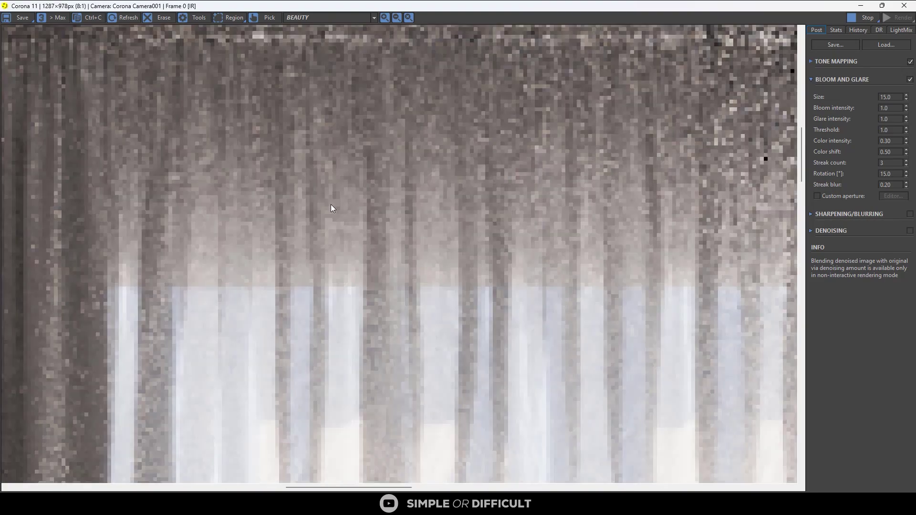
scroll(415, 191, down, 2)
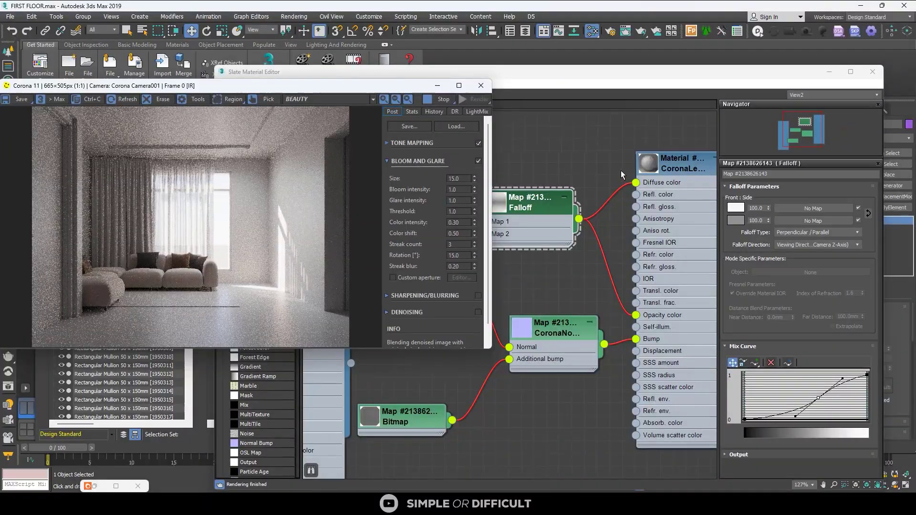
- Duplicate the unconnected CoronaLegacyMtl node and place the copy in the empty area below the sheer material's network
scroll(621, 174, down, 2)
click(628, 79)
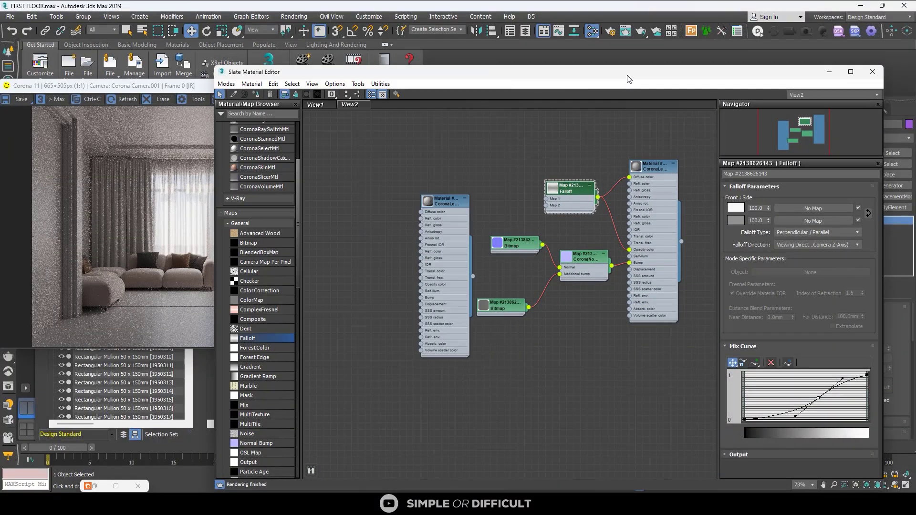
scroll(469, 193, down, 1)
middle_drag(470, 193, 473, 143)
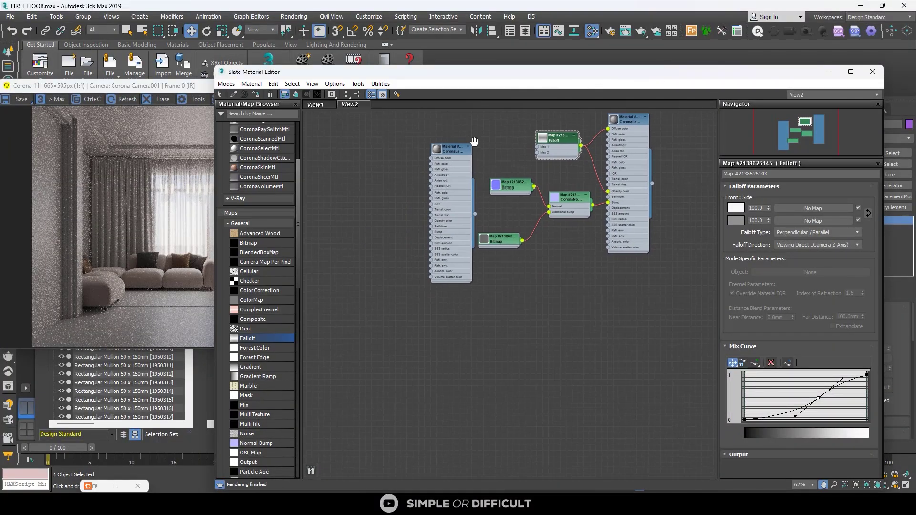
click(448, 150)
shift+drag(447, 150, 580, 287)
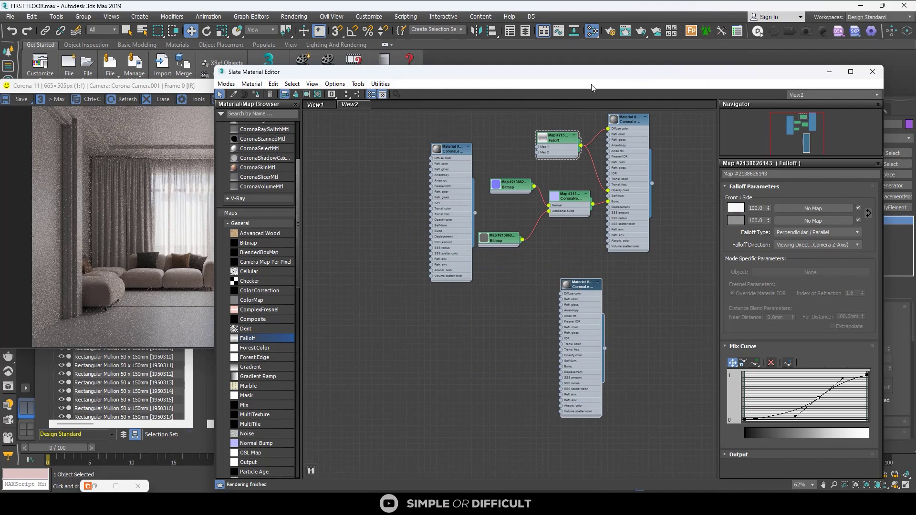
- Select the curtain 129 object in the camera viewport and assign the copied CoronaLegacyMtl to it
drag(568, 72, 232, 106)
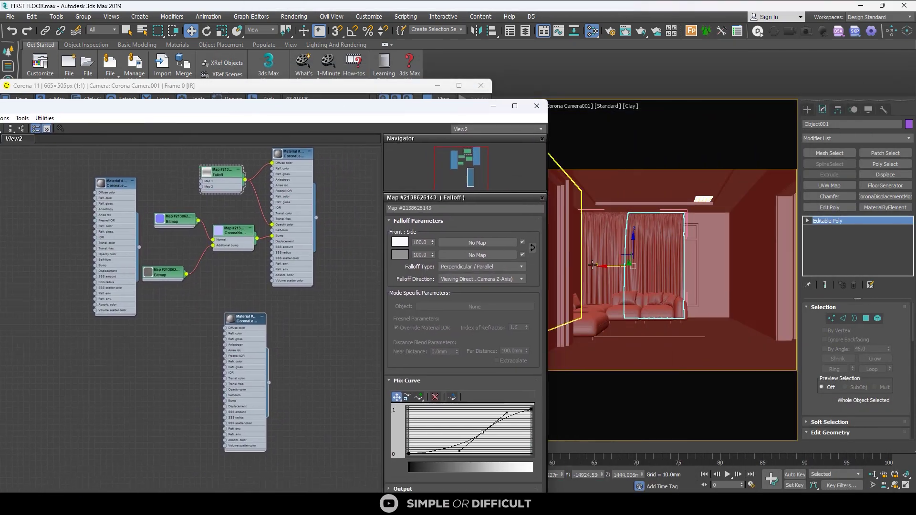
click(618, 230)
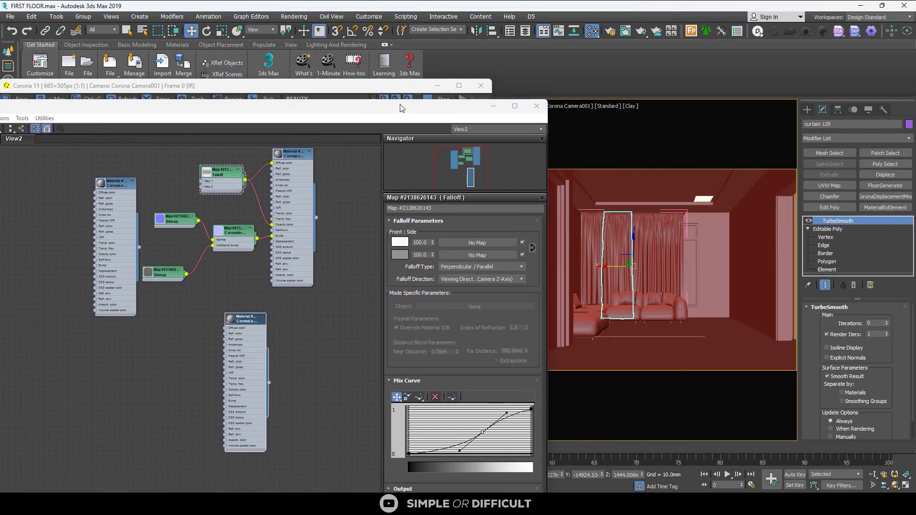
drag(400, 108, 741, 130)
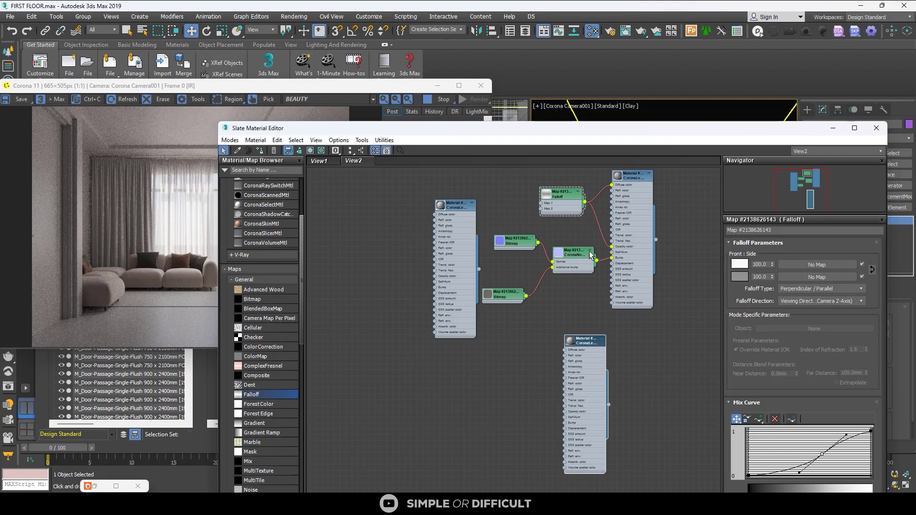
scroll(606, 370, up, 3)
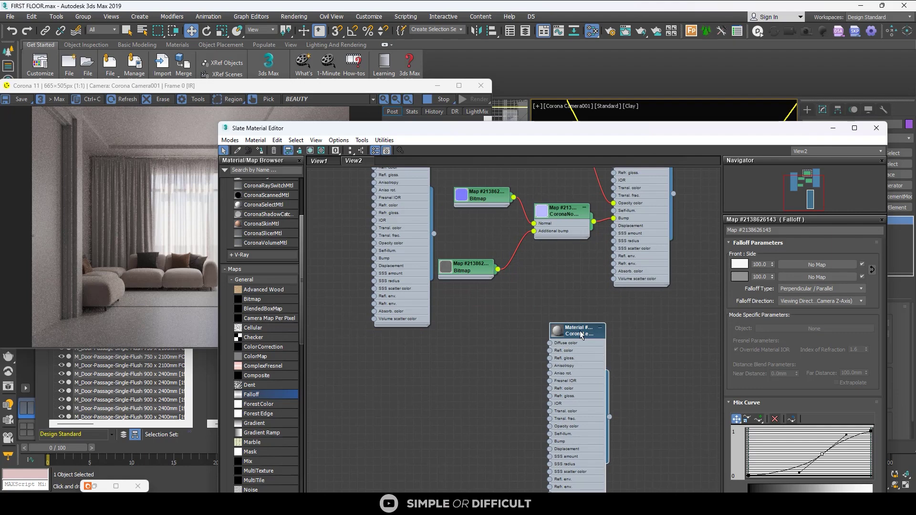
double_click(604, 372)
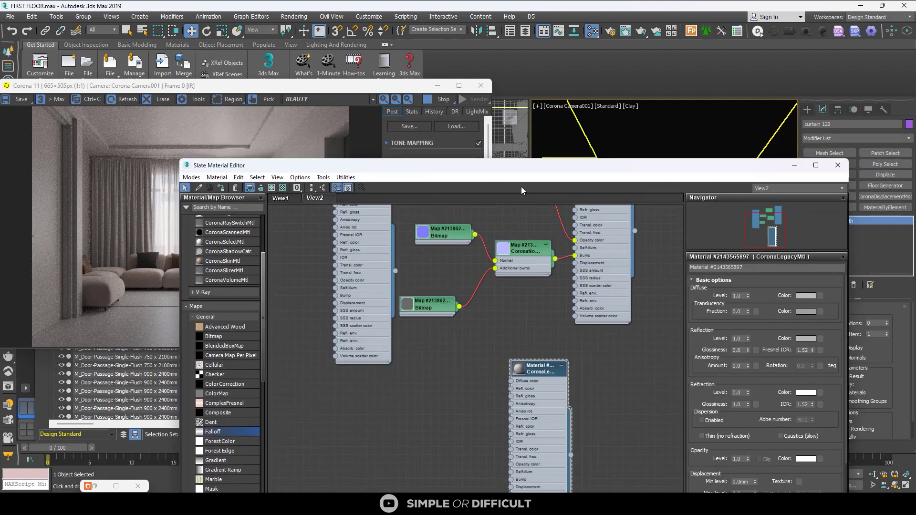
drag(554, 137, 386, 111)
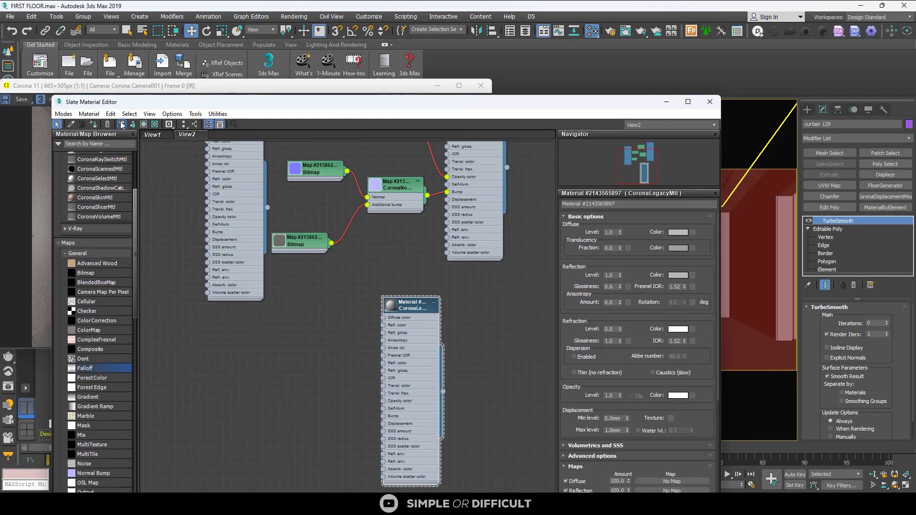
click(96, 126)
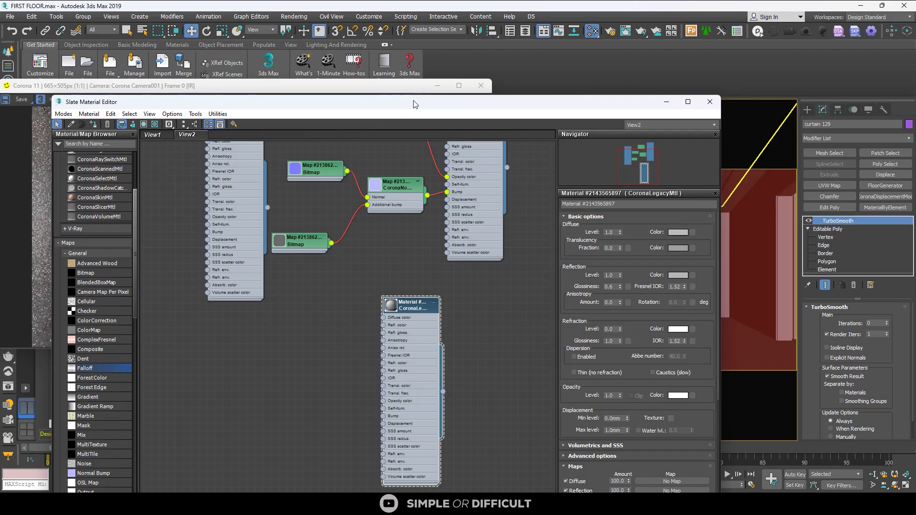
drag(528, 99, 663, 87)
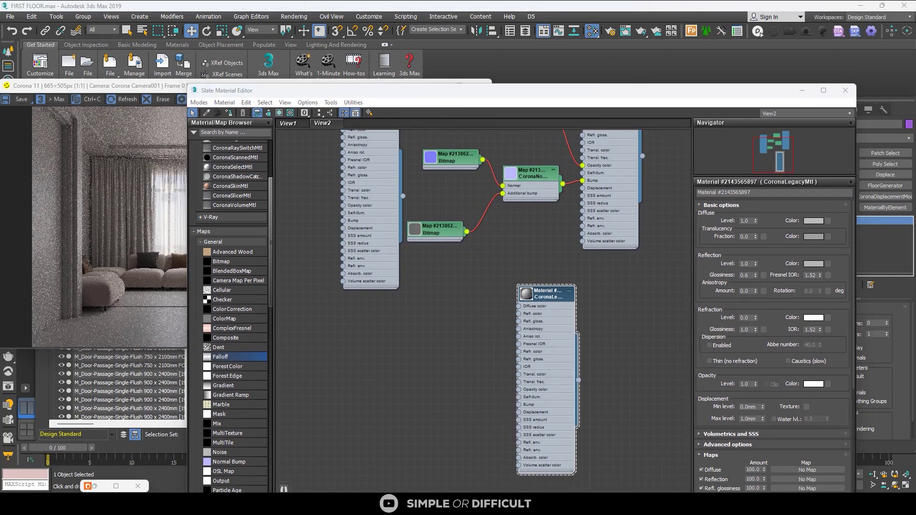
- Add the color L 129.jpg bitmap to the node view and place it well clear of the copied material's inputs
drag(409, 337, 417, 327)
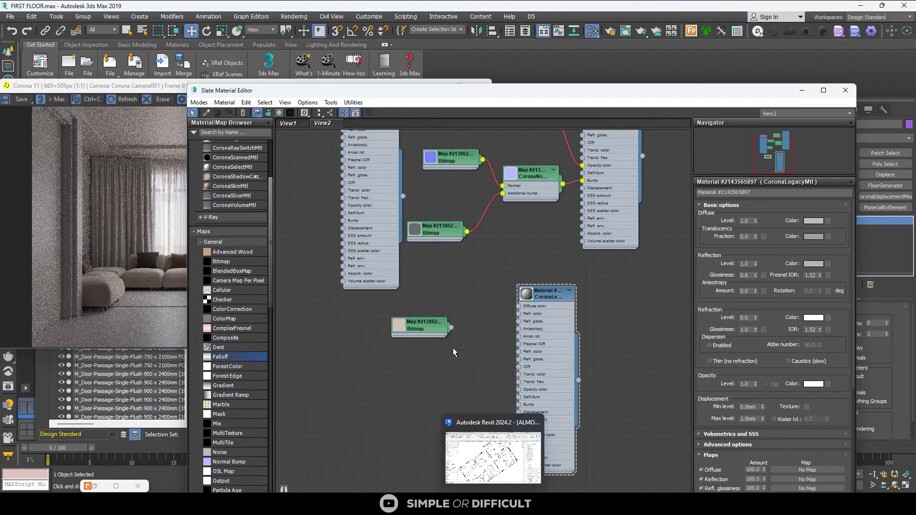
scroll(444, 342, up, 2)
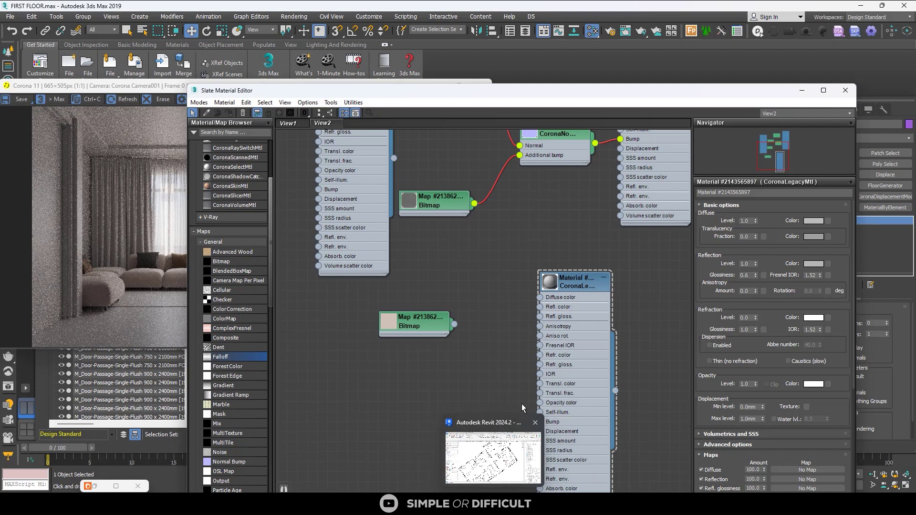
scroll(470, 328, up, 1)
middle_drag(452, 328, 575, 287)
drag(517, 287, 372, 294)
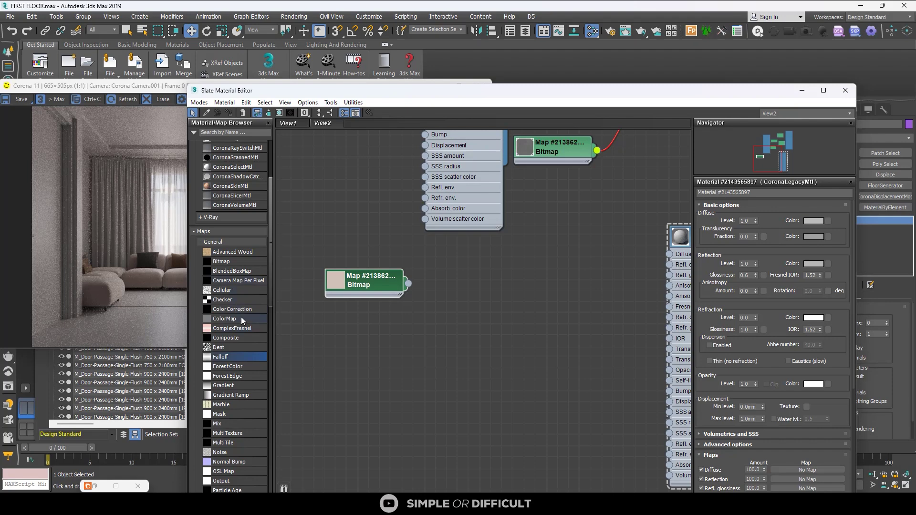
- Add a ColorCorrection map next to the color bitmap and space the two nodes apart
drag(234, 309, 363, 317)
drag(436, 274, 430, 276)
scroll(397, 276, up, 1)
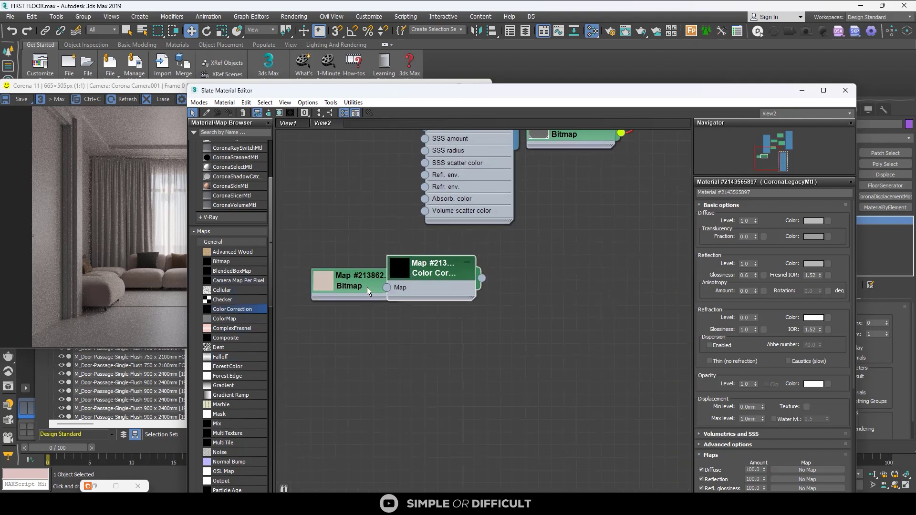
drag(352, 289, 312, 285)
scroll(344, 287, down, 1)
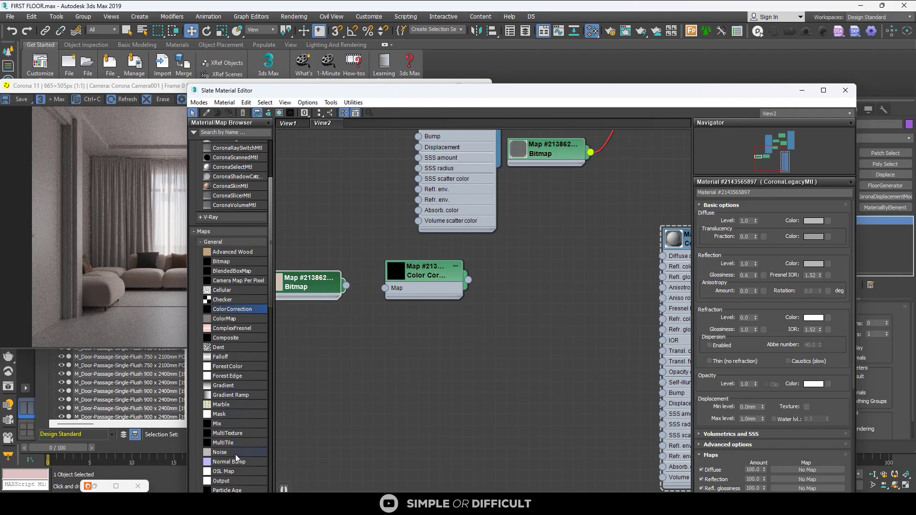
- Add a Falloff map below the Color Correction and a Composite map between them and the copied material
scroll(228, 454, down, 3)
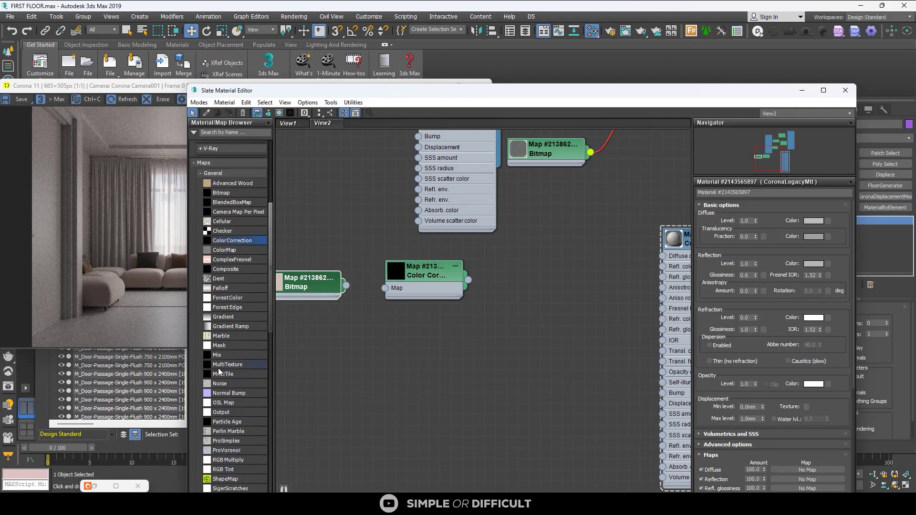
drag(227, 288, 413, 320)
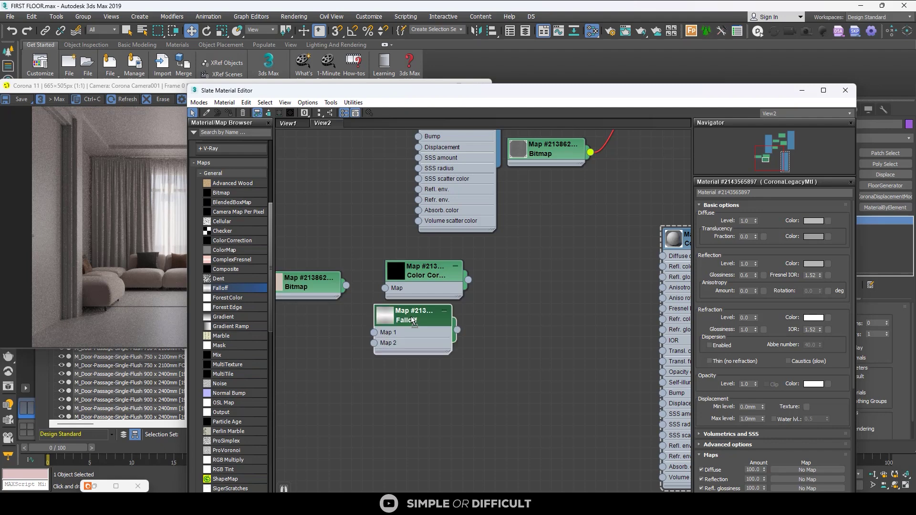
scroll(413, 321, down, 1)
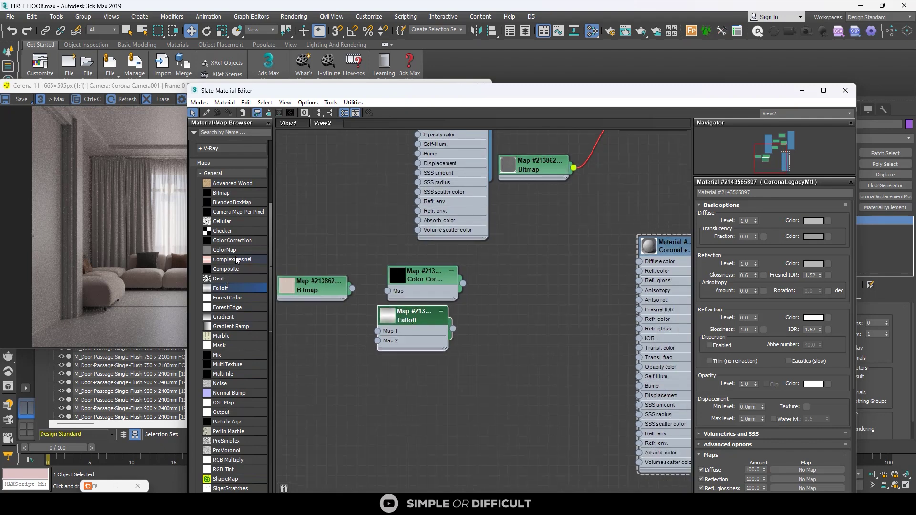
drag(239, 271, 517, 297)
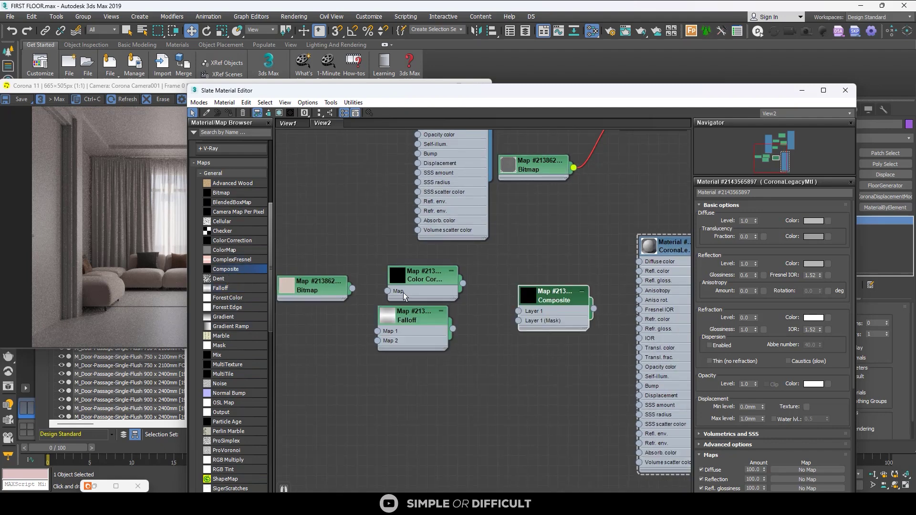
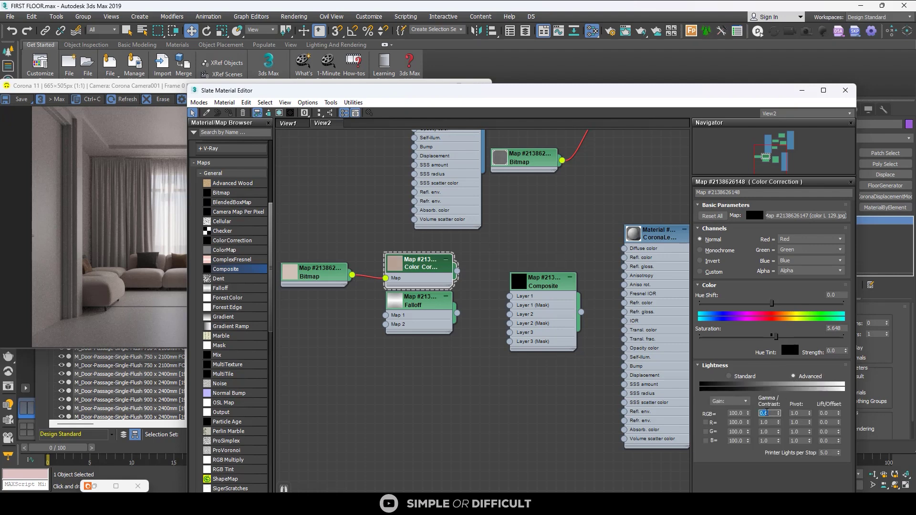
- Set the Color Correction's RGB gamma to 0.6 and connect its output to Layer 1 of the Composite map
click(517, 348)
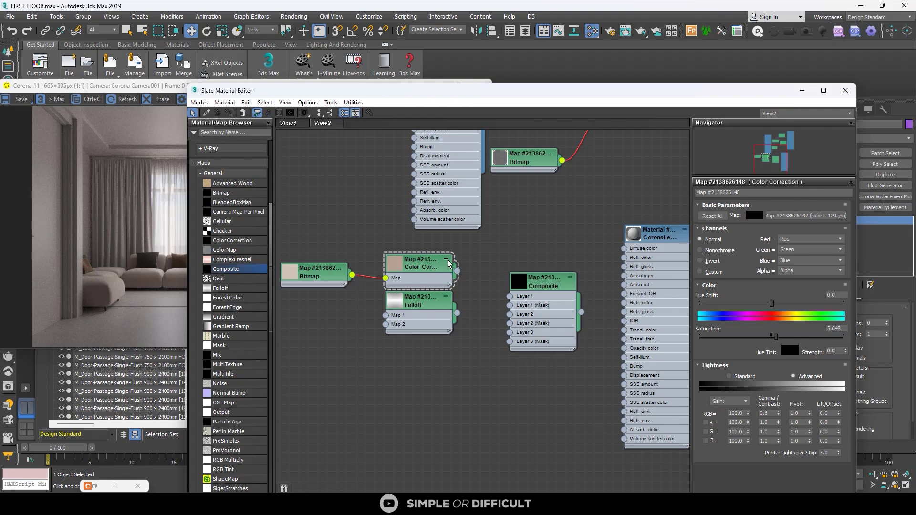
drag(457, 271, 509, 297)
- Move the Falloff map down, place a copy of the Color Correction map above it and open the copy's parameters
drag(420, 301, 429, 358)
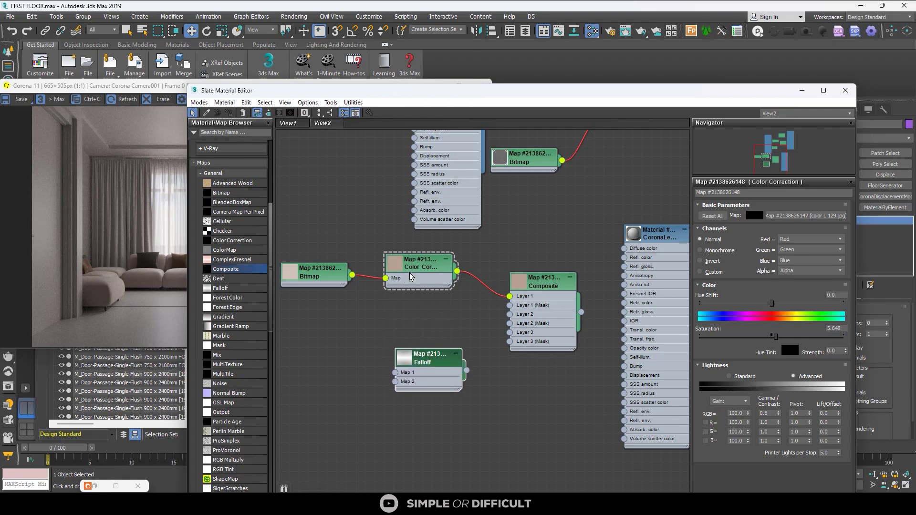
shift+drag(413, 267, 423, 308)
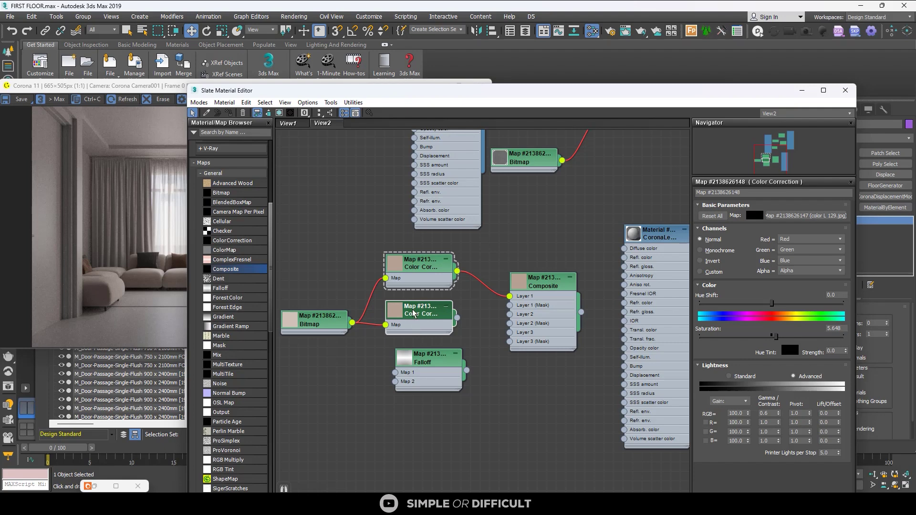
click(414, 313)
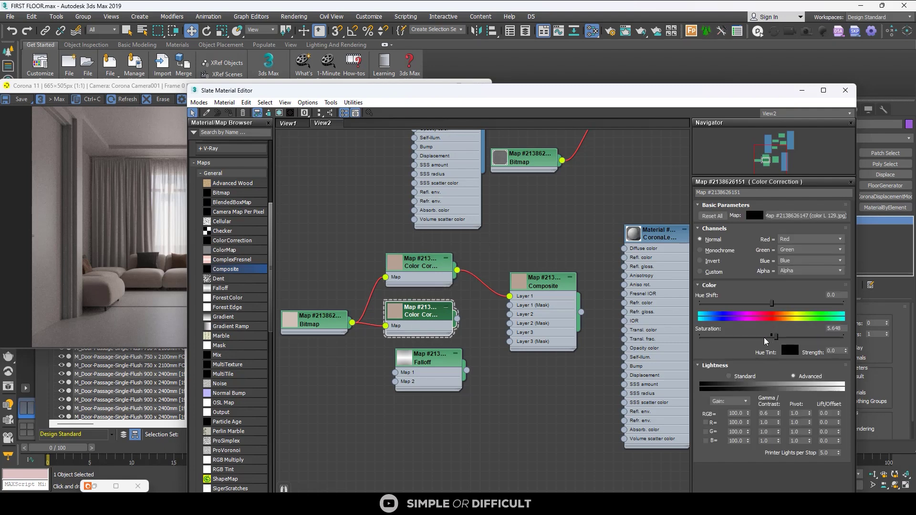
- Set the copied Color Correction's saturation to -10.299 and RGB gamma to 1.2, and connect its output to Layer 2 of the Composite map
click(764, 337)
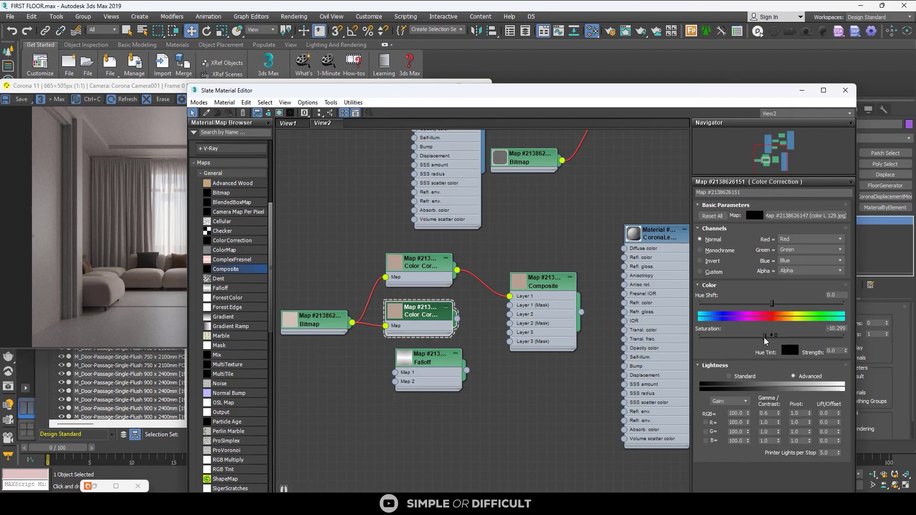
double_click(765, 413)
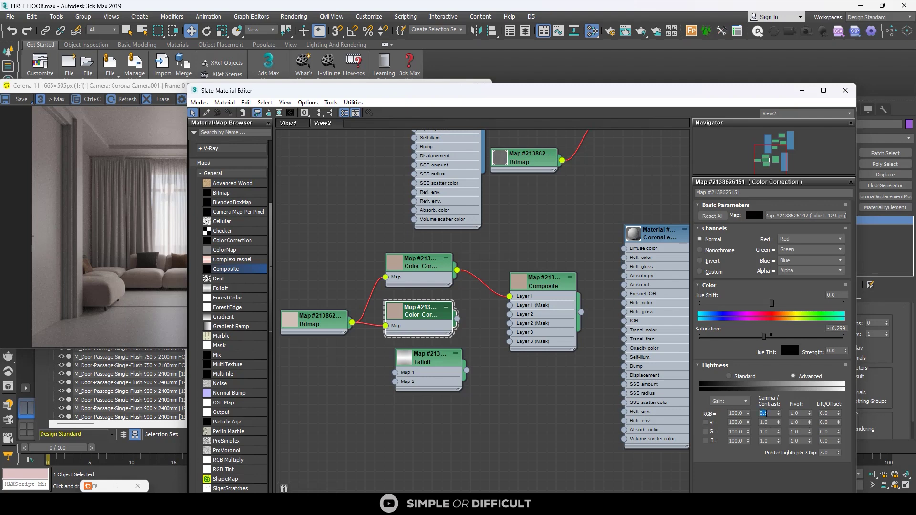
key(Return)
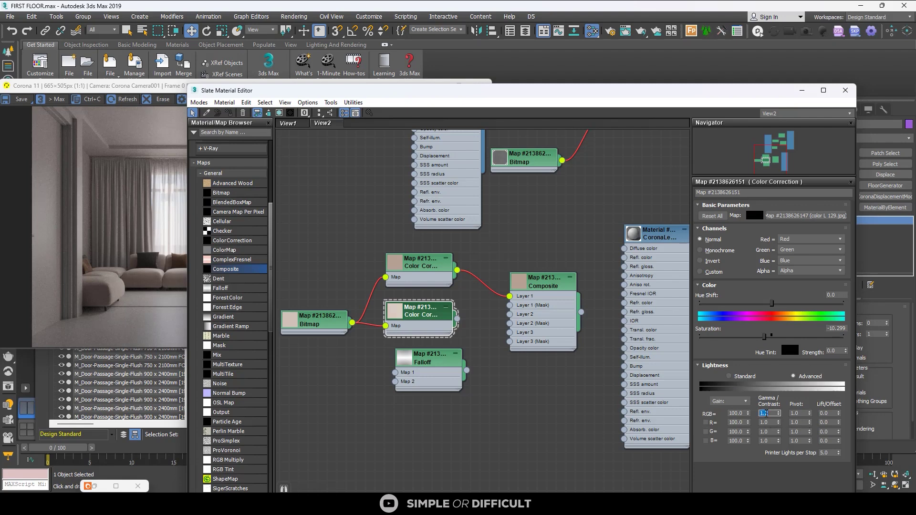
drag(457, 319, 510, 315)
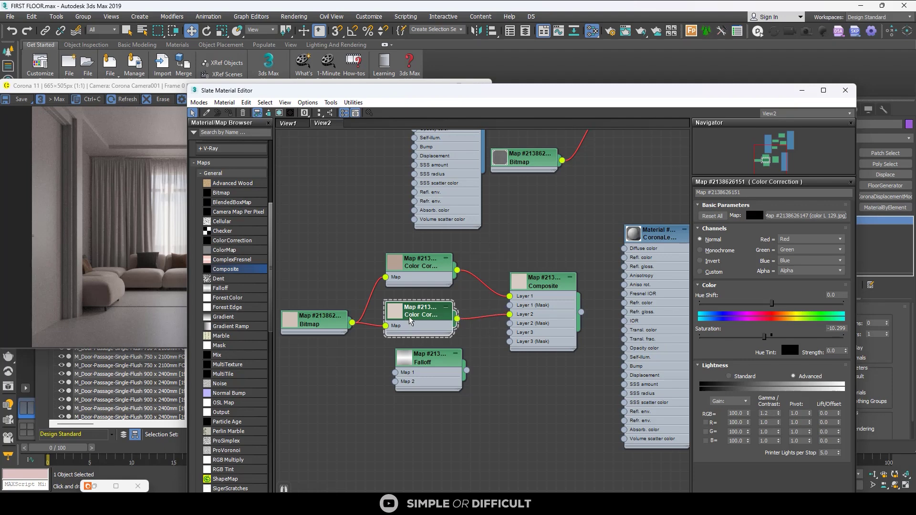
- Align the bitmap, Color Correction and Falloff nodes, and connect the Falloff output to the Layer 2 mask of the Composite map
drag(317, 327, 308, 289)
drag(413, 267, 404, 247)
drag(409, 311, 399, 301)
click(413, 358)
drag(414, 356, 403, 307)
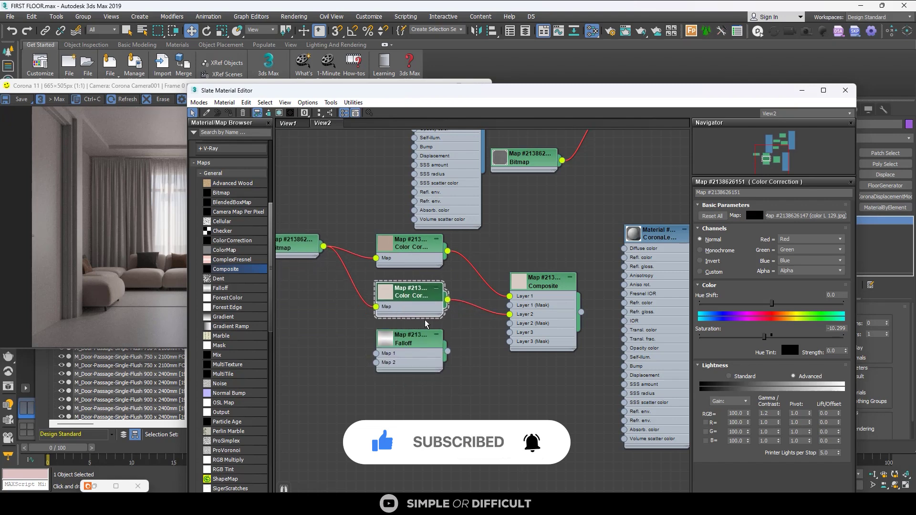
click(431, 343)
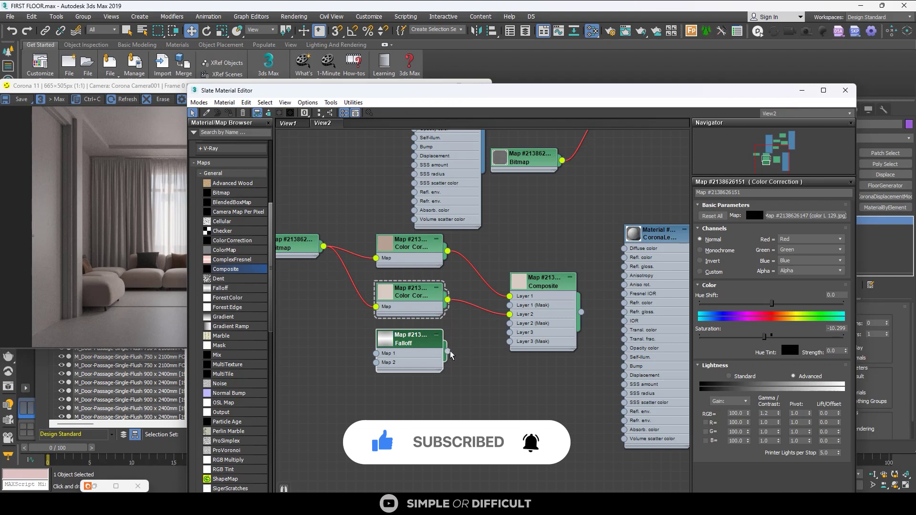
drag(446, 351, 511, 328)
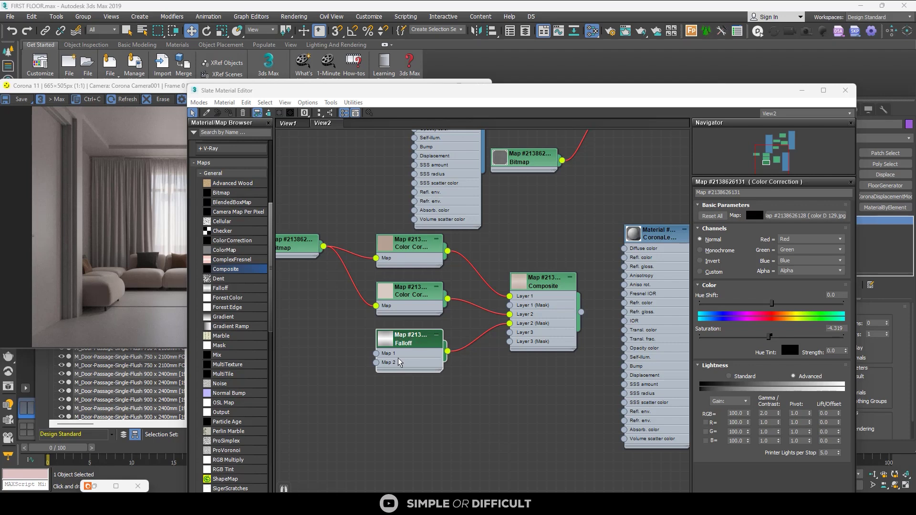
- Place a copy of the second Color Correction map below the Falloff map and spread the bitmap, correction and Falloff nodes apart
scroll(399, 363, up, 1)
click(407, 291)
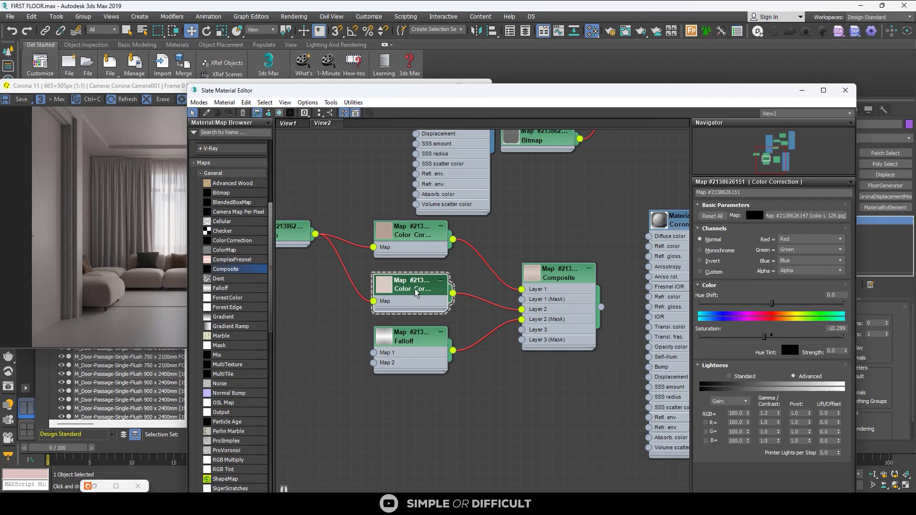
mouse_move(415, 289)
shift+mouse_down()
mouse_move(423, 405)
mouse_move(404, 404)
shift+mouse_up()
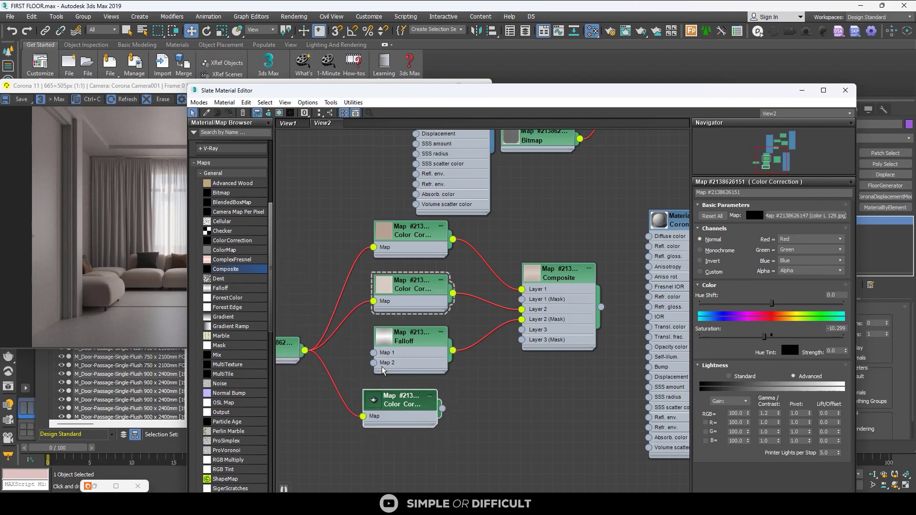
middle_drag(372, 332, 472, 298)
drag(380, 319, 370, 234)
drag(523, 304, 522, 292)
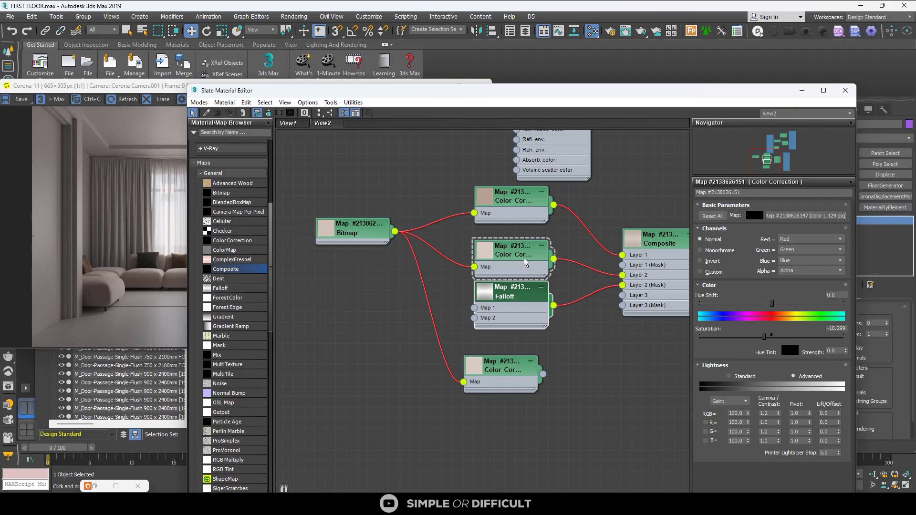
drag(523, 250, 492, 162)
click(522, 201)
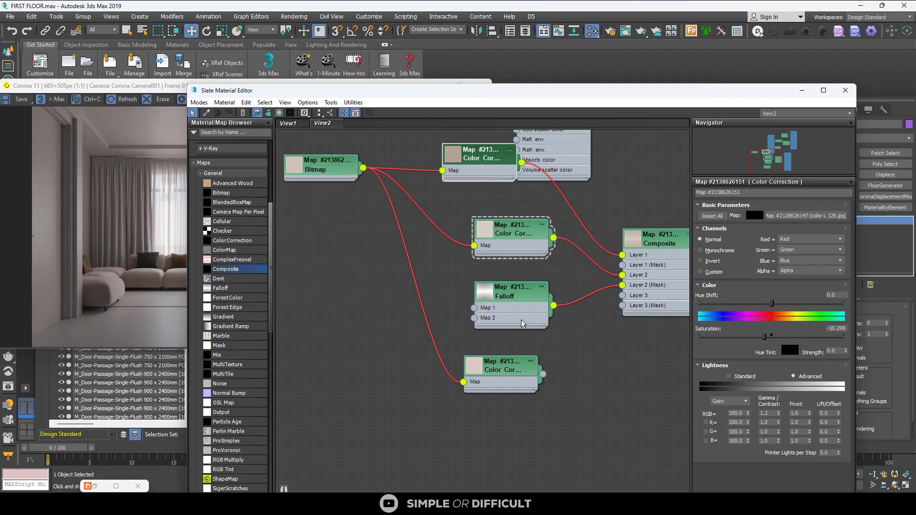
- Set the third Color Correction's RGB gamma to 2.0 and connect its output to Layer 3 of the Composite map
click(505, 368)
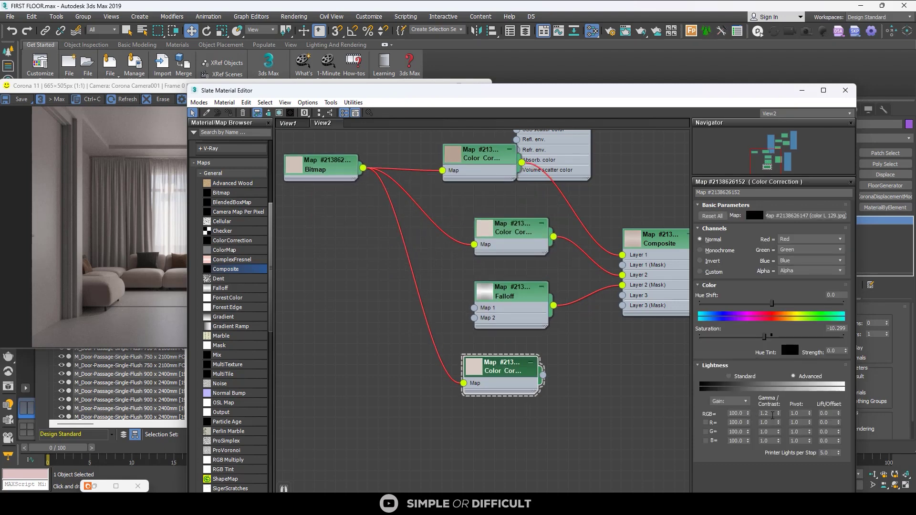
double_click(770, 413)
key(Return)
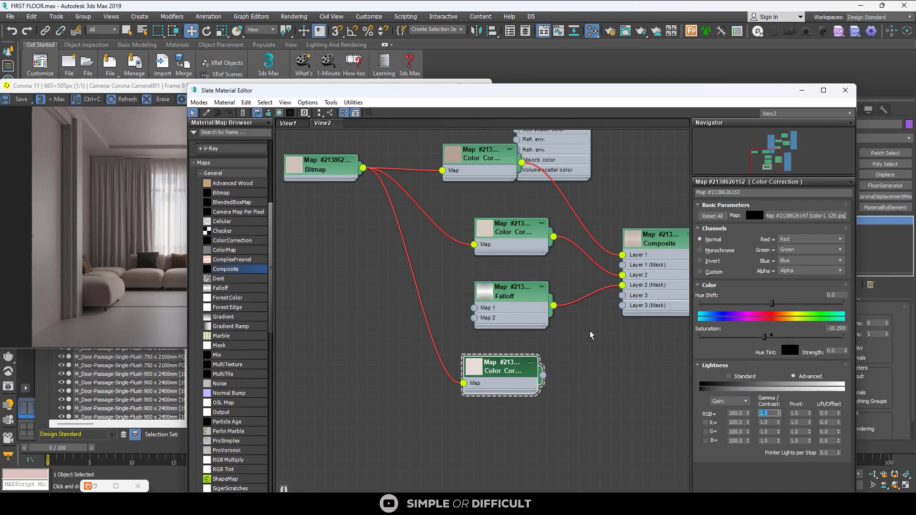
drag(530, 313, 529, 303)
drag(535, 375, 622, 296)
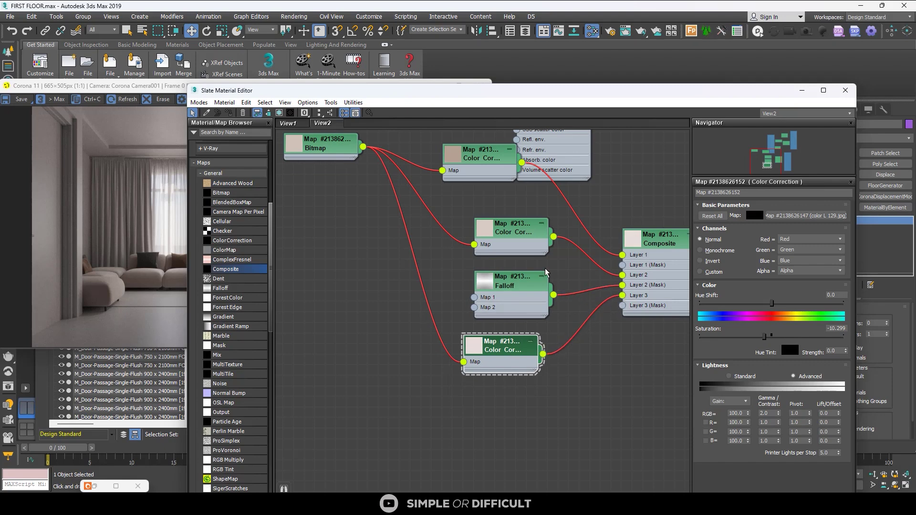
- Copy the Falloff map below the third Color Correction and connect the copy to the Layer 3 mask of the Composite map
scroll(547, 272, down, 1)
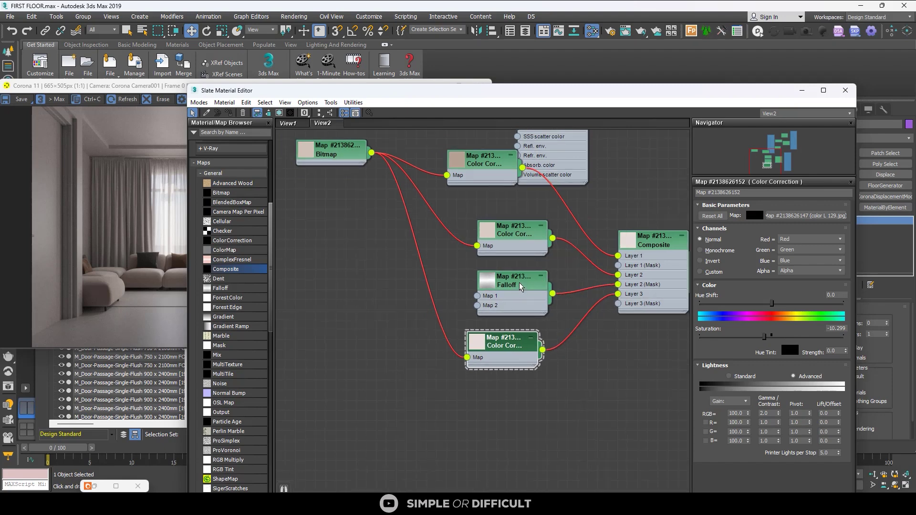
shift+drag(520, 286, 520, 397)
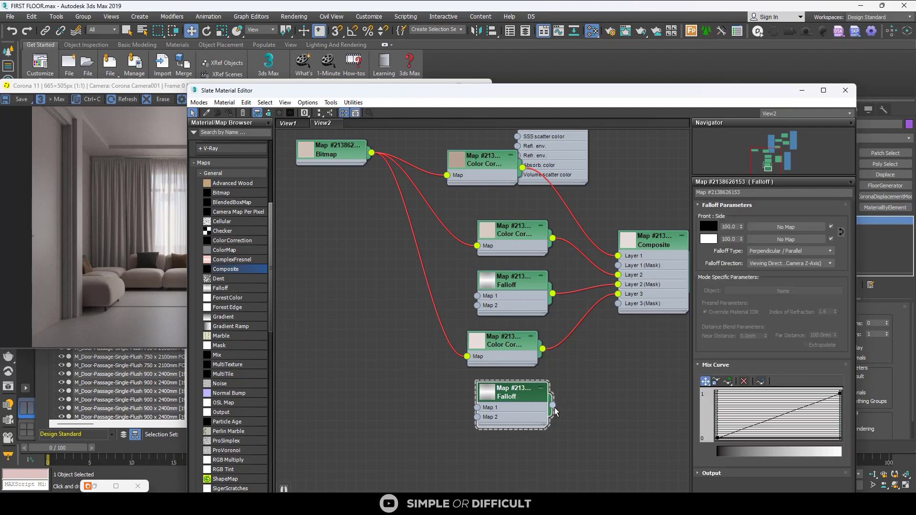
drag(607, 325, 618, 303)
middle_drag(579, 307, 543, 320)
scroll(542, 320, up, 1)
scroll(542, 319, down, 2)
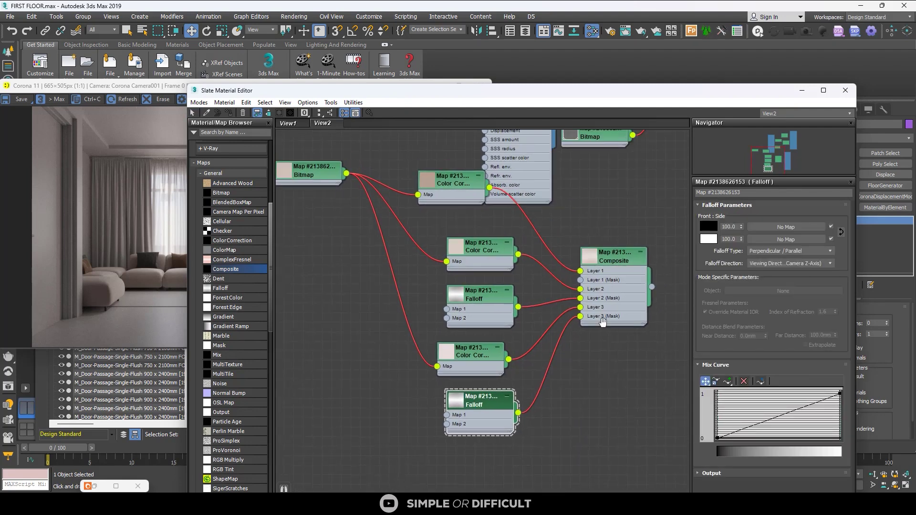
- Make room beside the Composite map and add a ColorCorrection map and a ColorMap between it and the material
middle_drag(642, 318, 515, 325)
drag(588, 212, 644, 233)
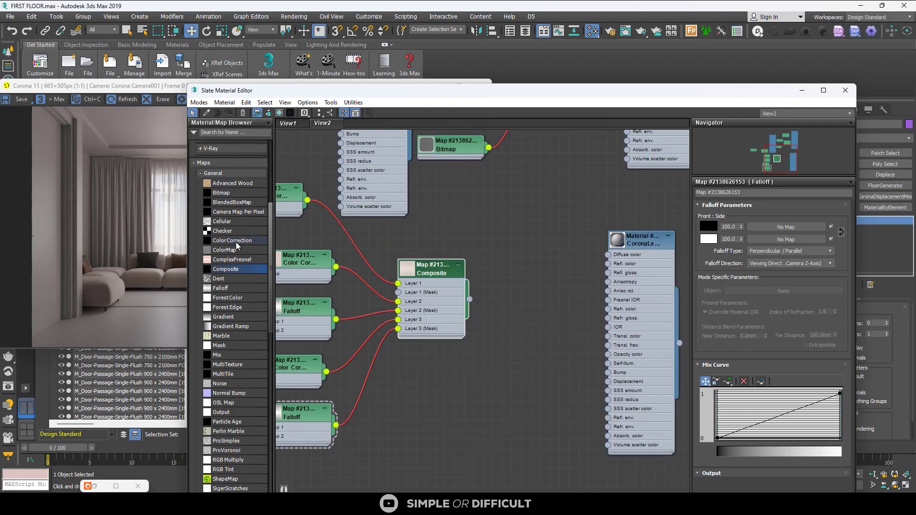
drag(236, 242, 448, 282)
drag(523, 326, 522, 326)
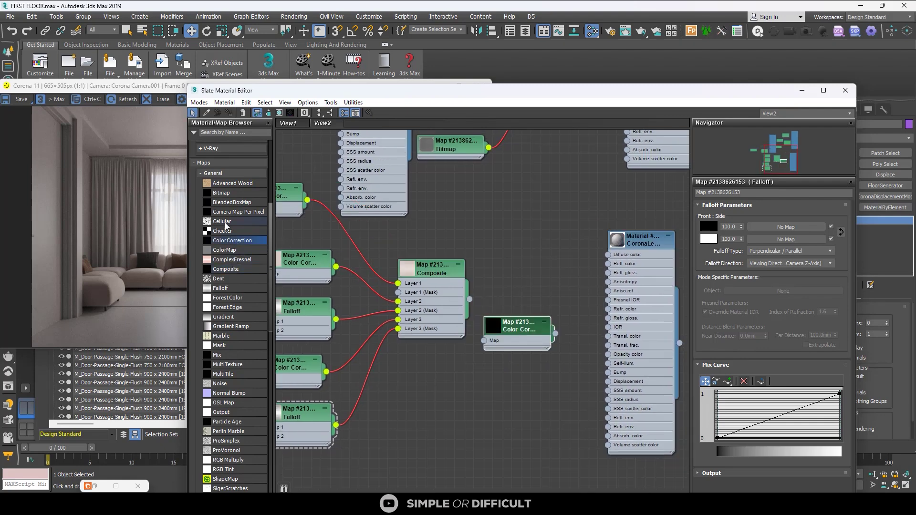
click(230, 251)
drag(500, 278, 513, 281)
scroll(514, 279, up, 1)
drag(420, 268, 365, 278)
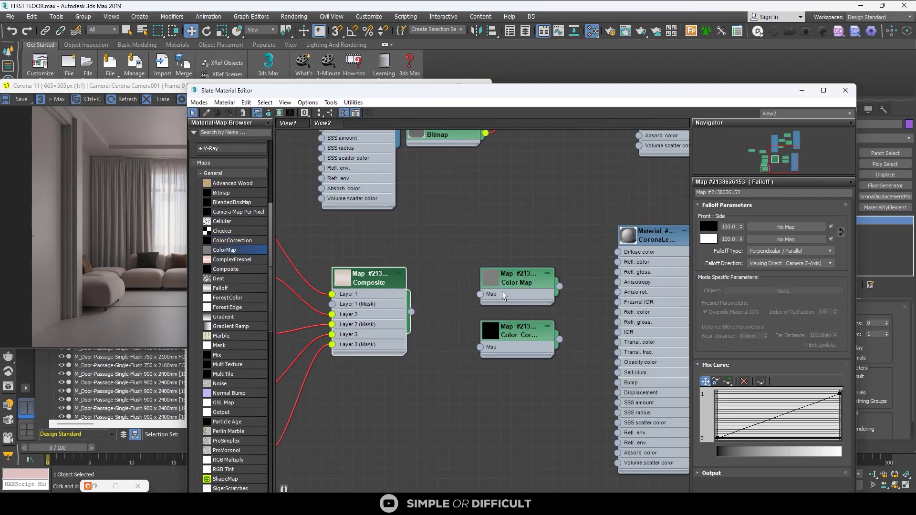
- Move the material farther from the maps and connect the Composite output to the new Color Correction map
scroll(522, 295, down, 3)
drag(625, 248, 667, 256)
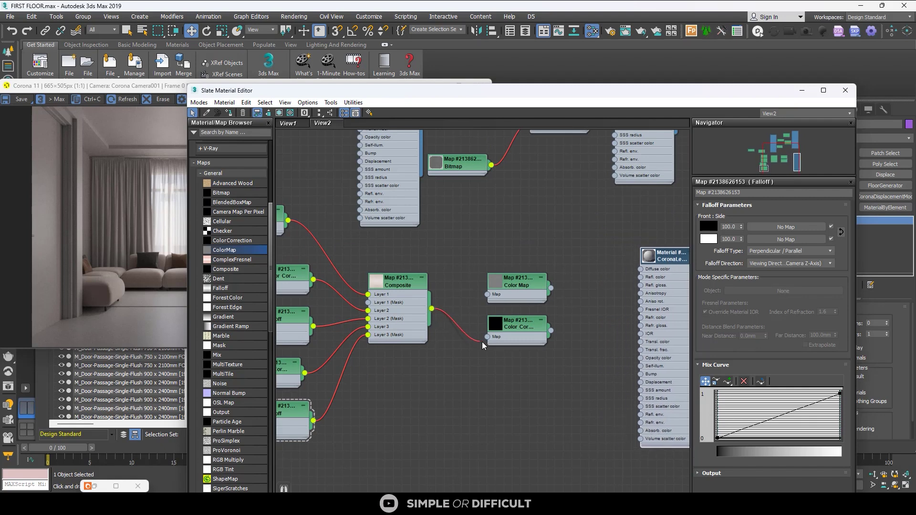
drag(482, 341, 488, 337)
scroll(431, 295, down, 2)
scroll(487, 316, up, 4)
- Set the new Color Correction's saturation to -6.977 and switch its lightness mode to Advanced
double_click(505, 323)
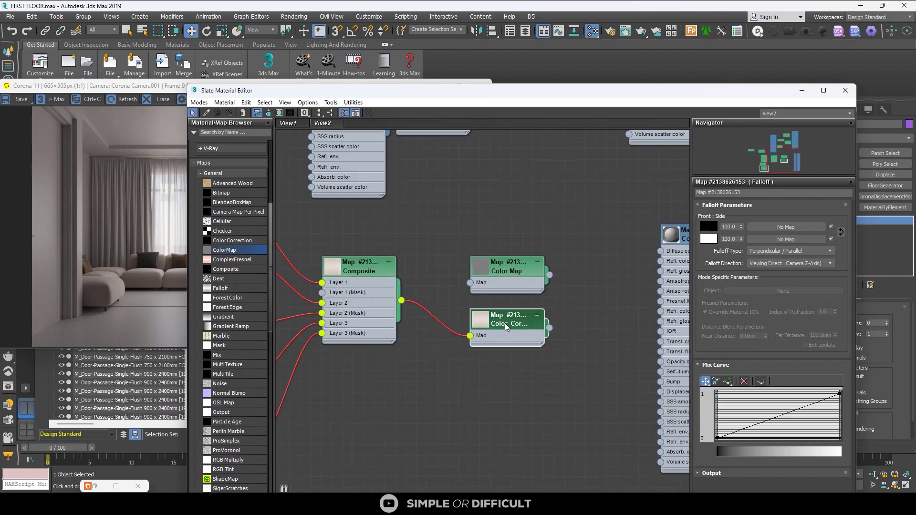
double_click(505, 323)
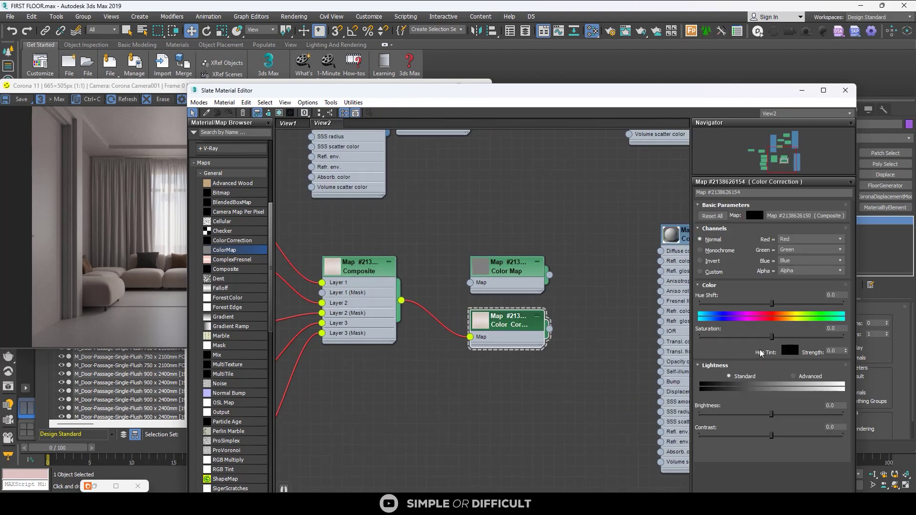
drag(764, 340, 769, 342)
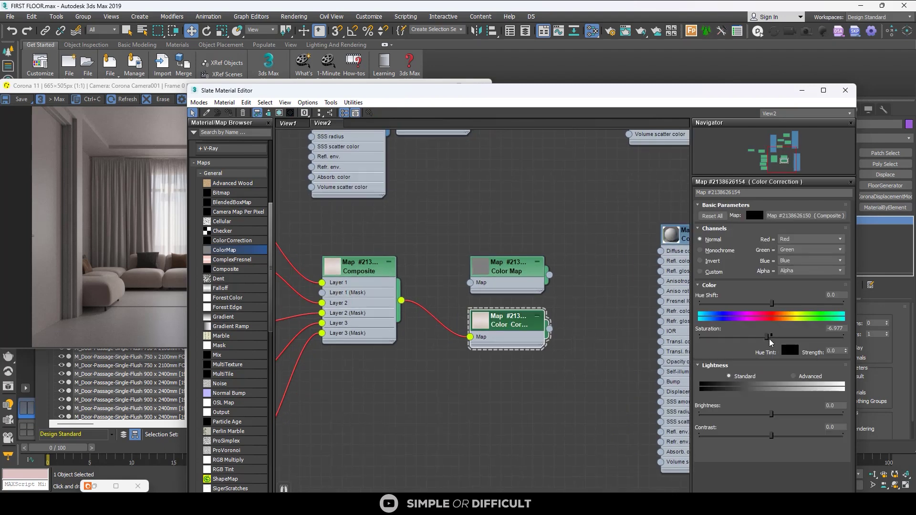
click(795, 376)
double_click(770, 414)
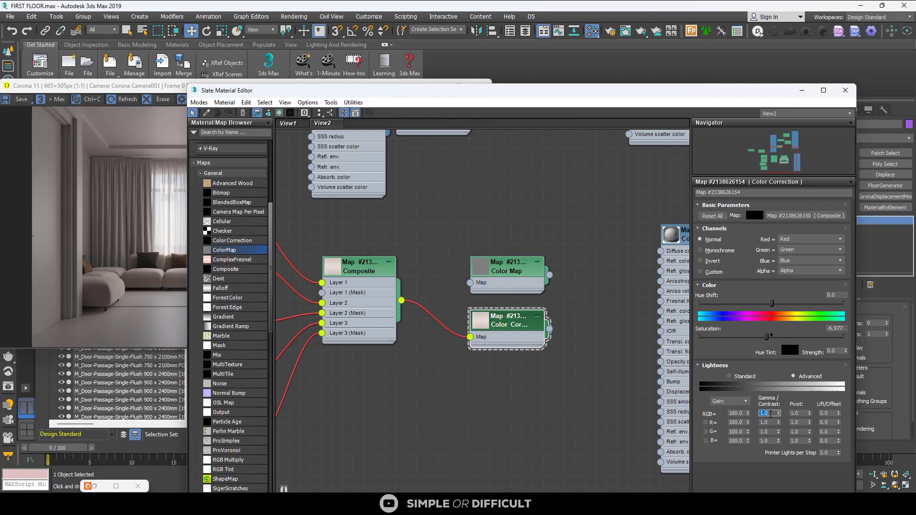
click(598, 264)
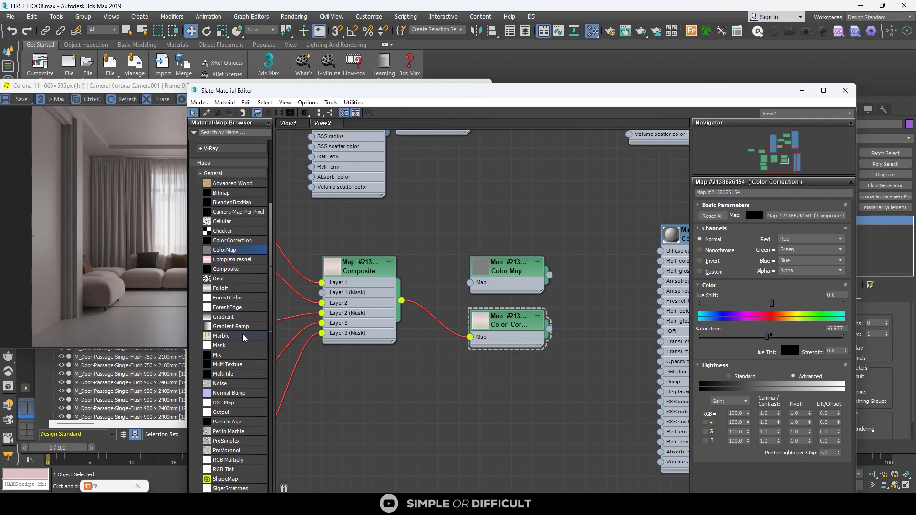
- Add a CoronaMix map between the Color Map and Color Correction nodes and the material
click(200, 173)
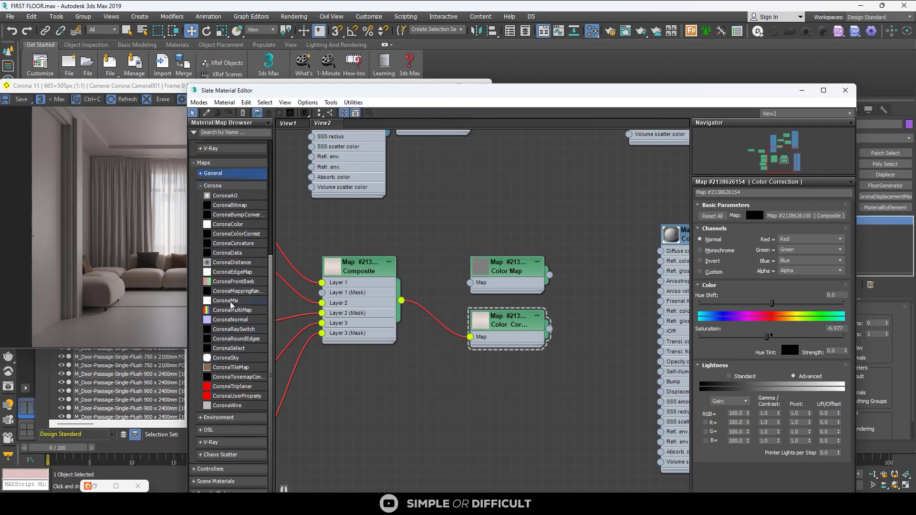
drag(231, 304, 617, 291)
scroll(549, 286, up, 1)
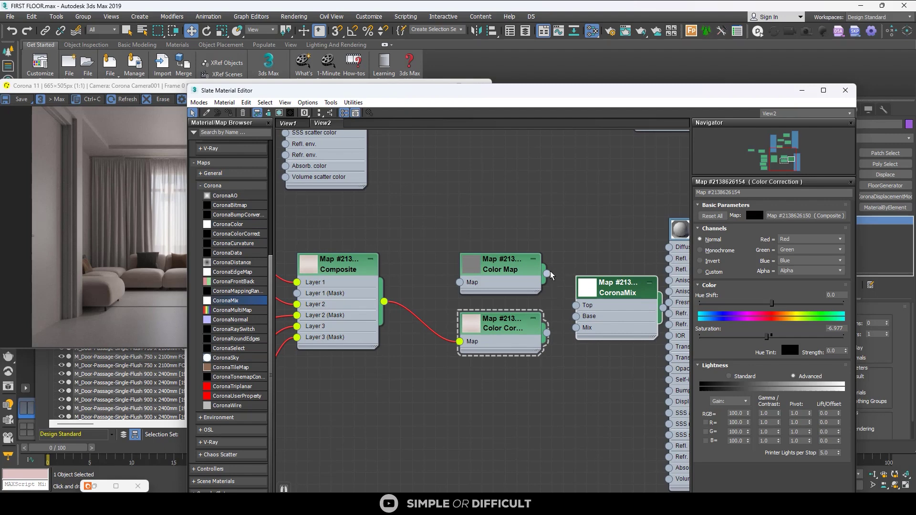
- Change the Color Map's solid color to black and connect its output to the Top input of the CoronaMix map
drag(547, 274, 571, 304)
click(507, 271)
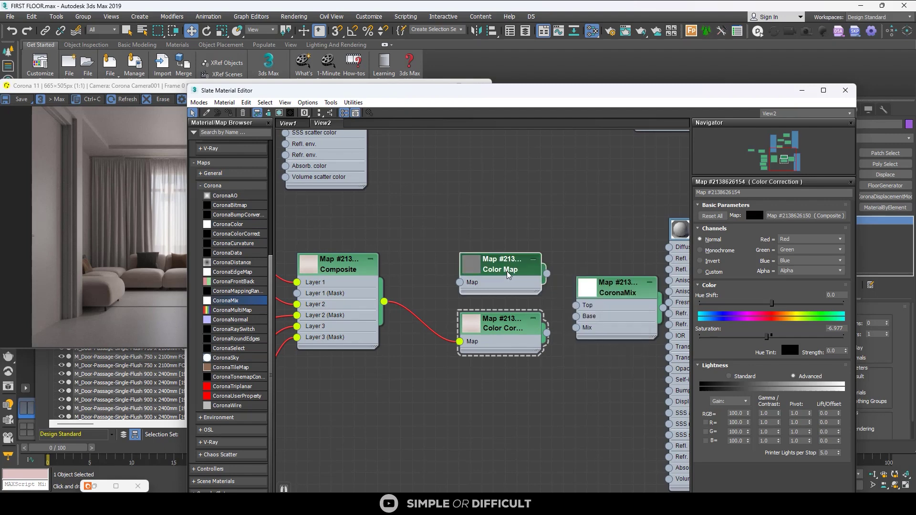
click(508, 272)
click(791, 223)
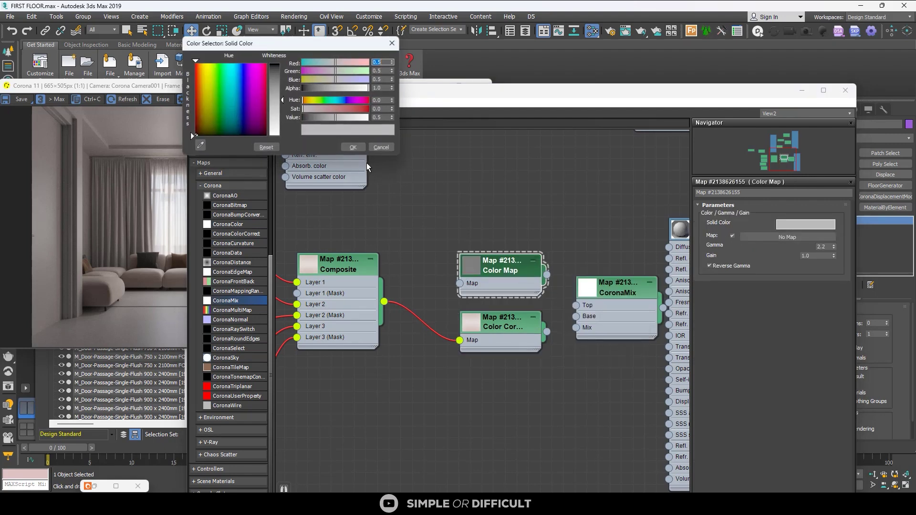
click(302, 117)
click(354, 147)
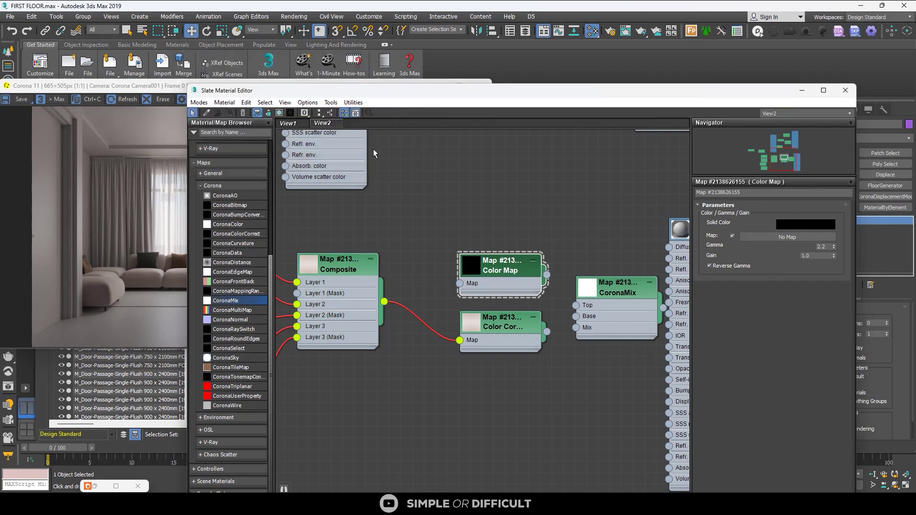
drag(547, 275, 576, 306)
- Connect the Color Correction to the CoronaMix Base input and the CoronaMix output to the material's Diffuse color, checking the curtain in the render
drag(513, 333, 502, 333)
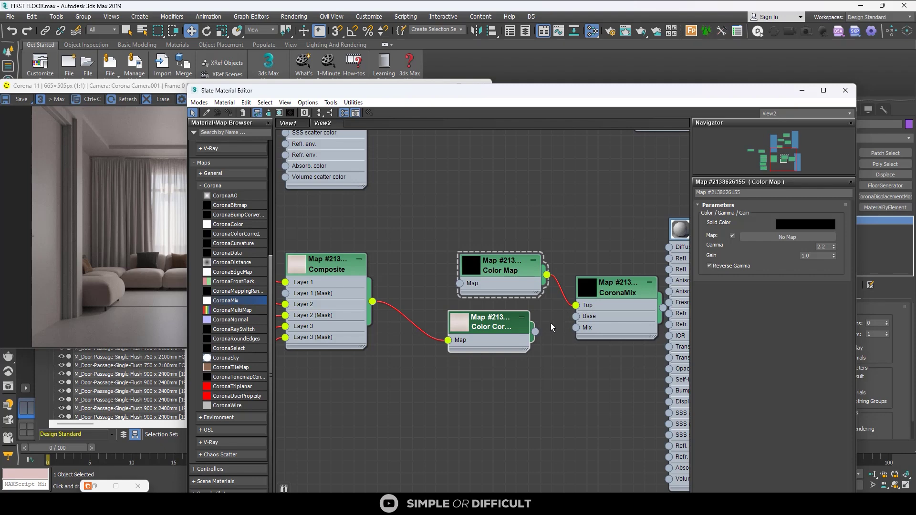
drag(536, 330, 582, 322)
click(586, 319)
scroll(539, 342, down, 1)
middle_drag(501, 360, 415, 387)
drag(522, 319, 461, 316)
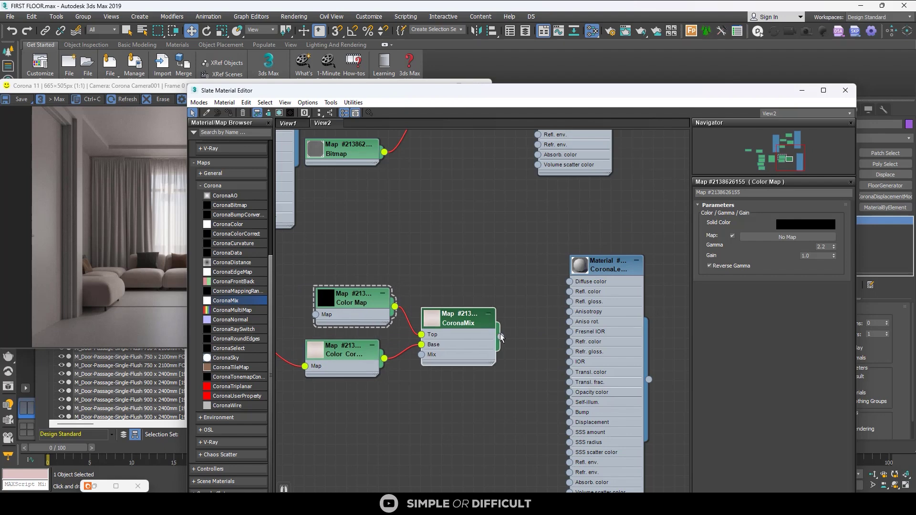
drag(569, 288, 570, 284)
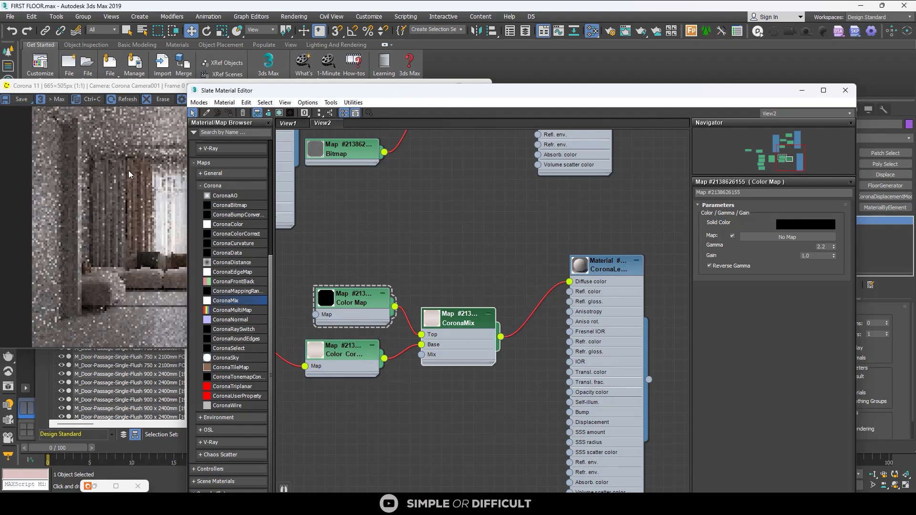
scroll(129, 174, up, 3)
click(354, 102)
click(482, 104)
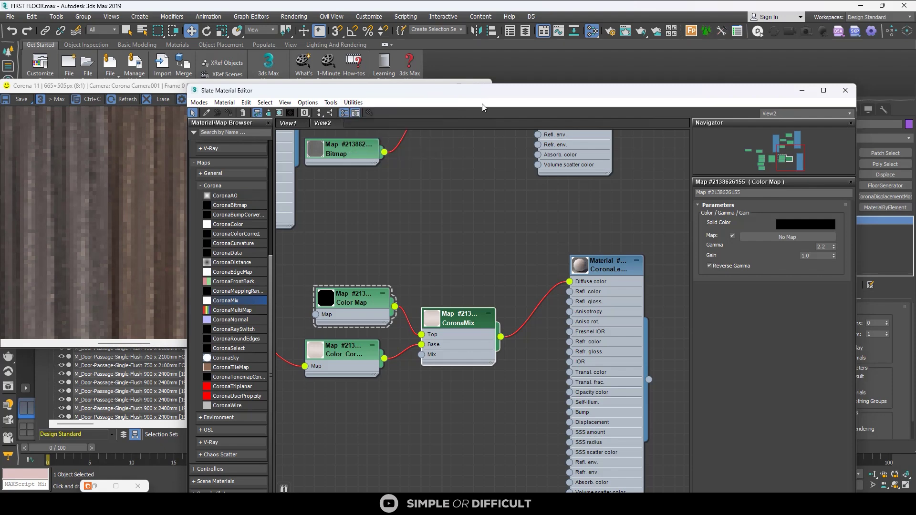
- Inspect the curtain fabric up close and from a distance in the interactive render
drag(531, 93, 635, 135)
scroll(142, 228, down, 3)
scroll(139, 187, up, 3)
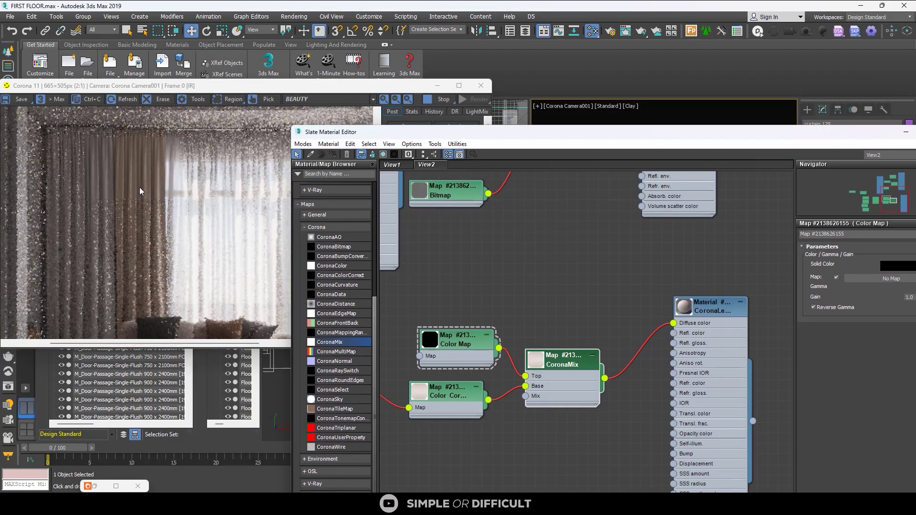
scroll(191, 204, down, 3)
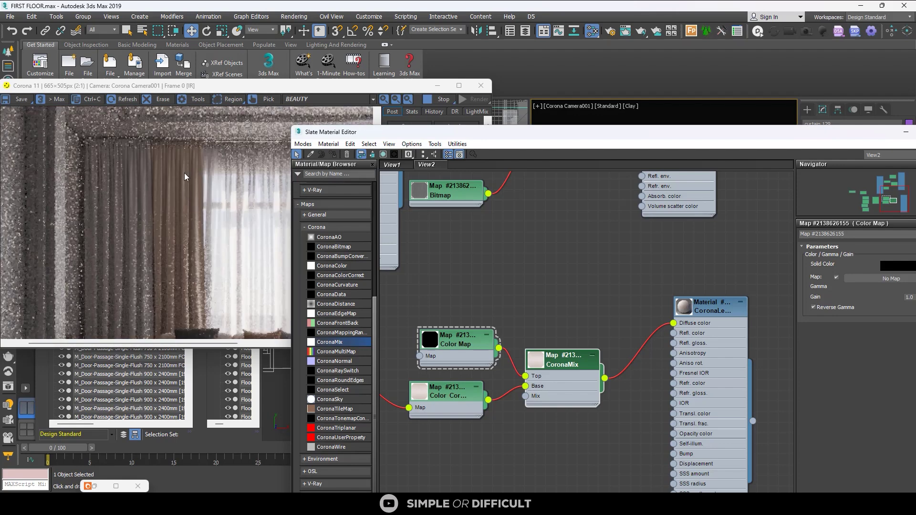
scroll(185, 173, up, 3)
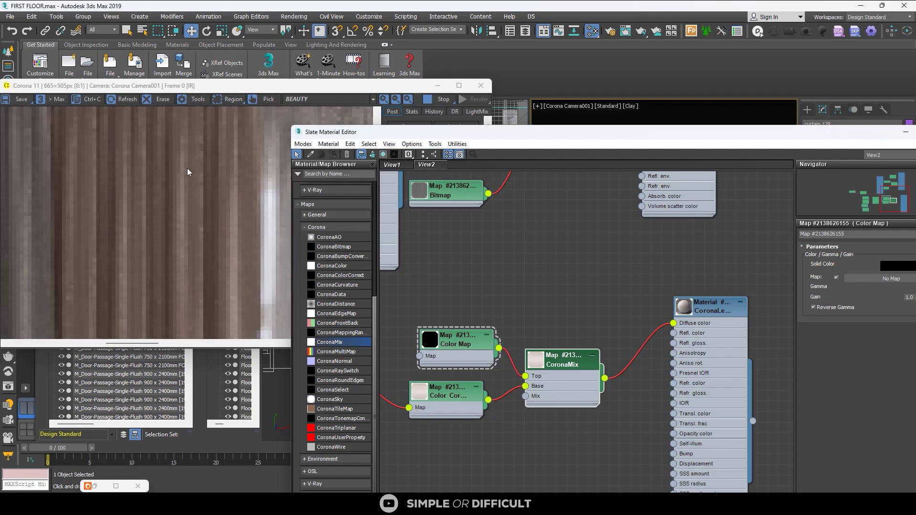
scroll(187, 168, down, 3)
scroll(133, 232, up, 1)
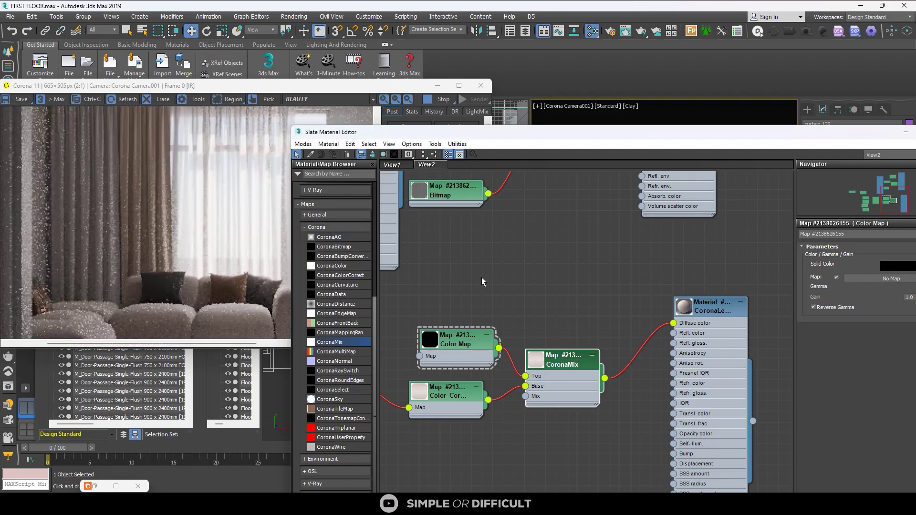
- Add a point near the middle of the mix curve of the Falloff map that masks Composite Layer 2
scroll(588, 319, down, 3)
middle_drag(588, 319, 769, 308)
middle_drag(463, 349, 551, 351)
scroll(526, 356, up, 1)
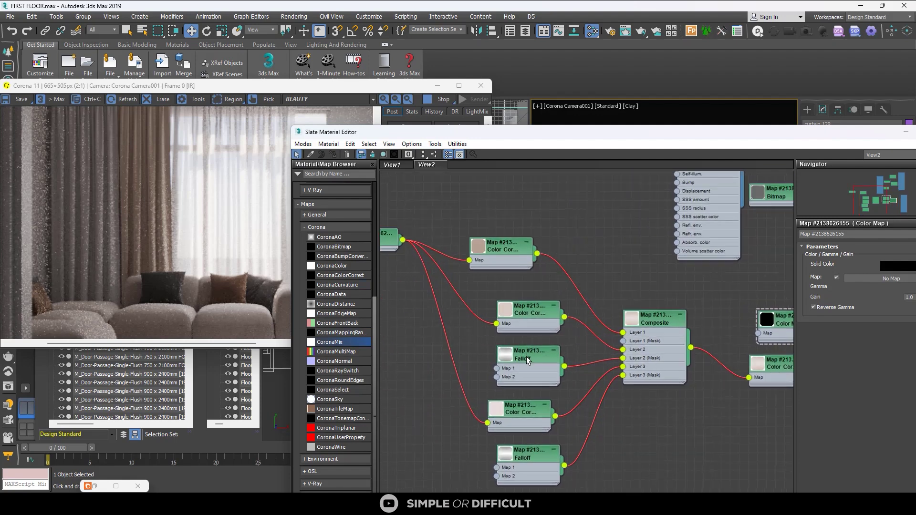
click(526, 356)
drag(588, 133, 448, 106)
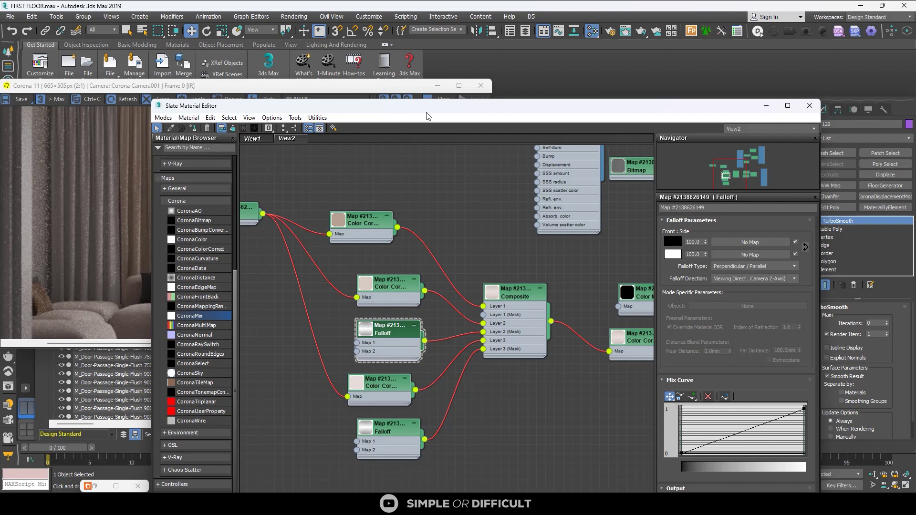
drag(396, 110, 470, 97)
scroll(180, 227, down, 1)
scroll(152, 158, up, 1)
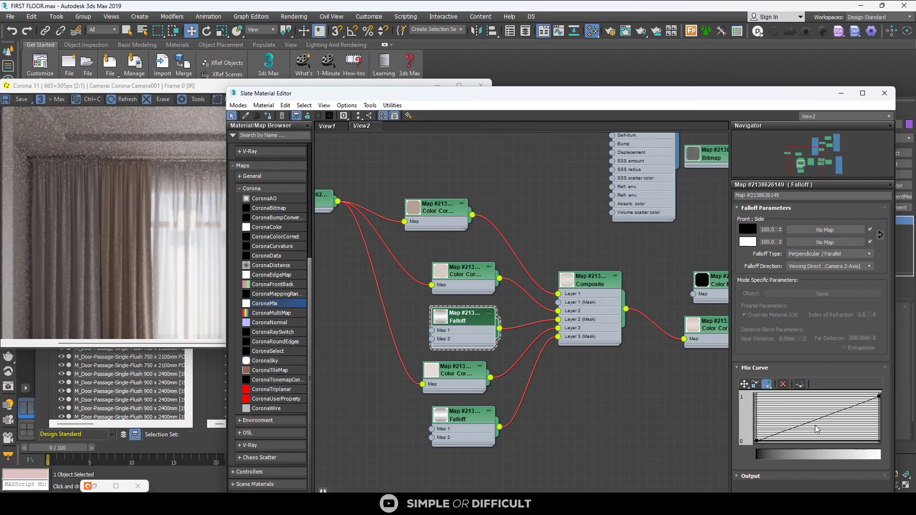
click(766, 385)
click(816, 419)
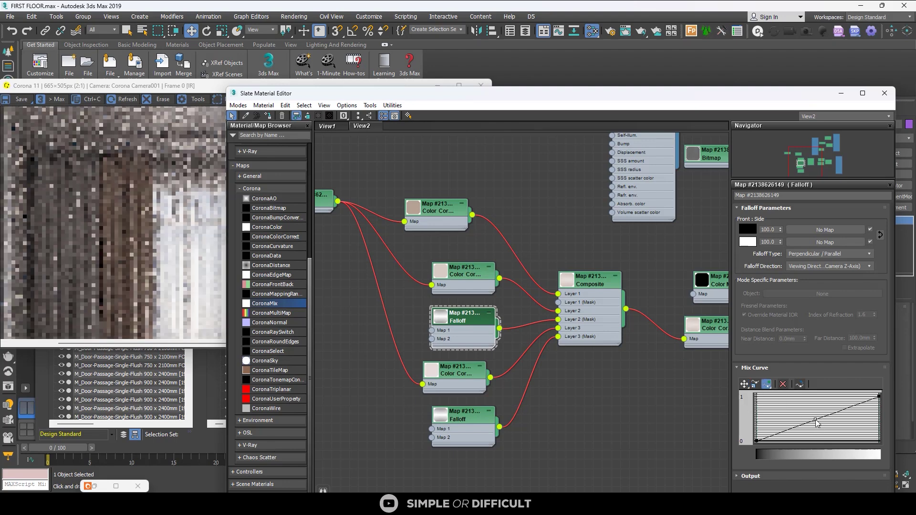
- Convert the new mix curve point to Bezier-Smooth and tilt its handles steeply to form an S-shaped curve
click(744, 384)
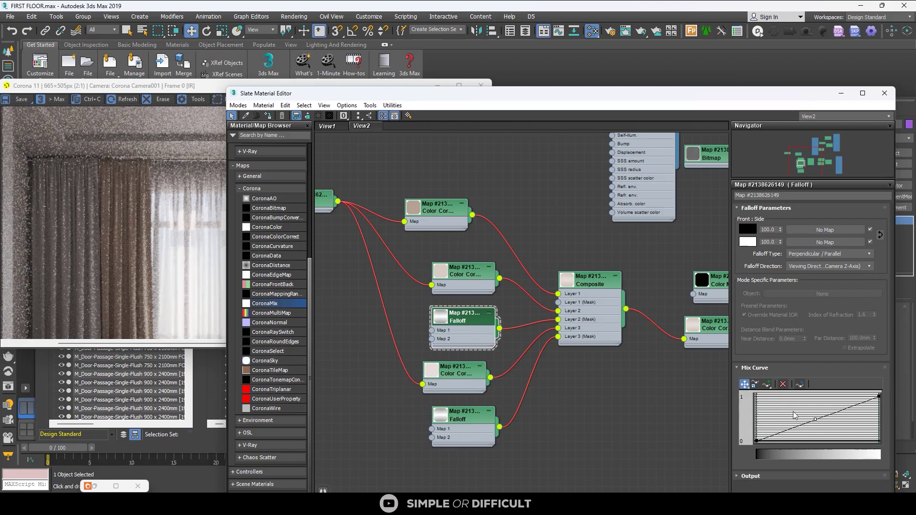
right_click(817, 420)
click(841, 435)
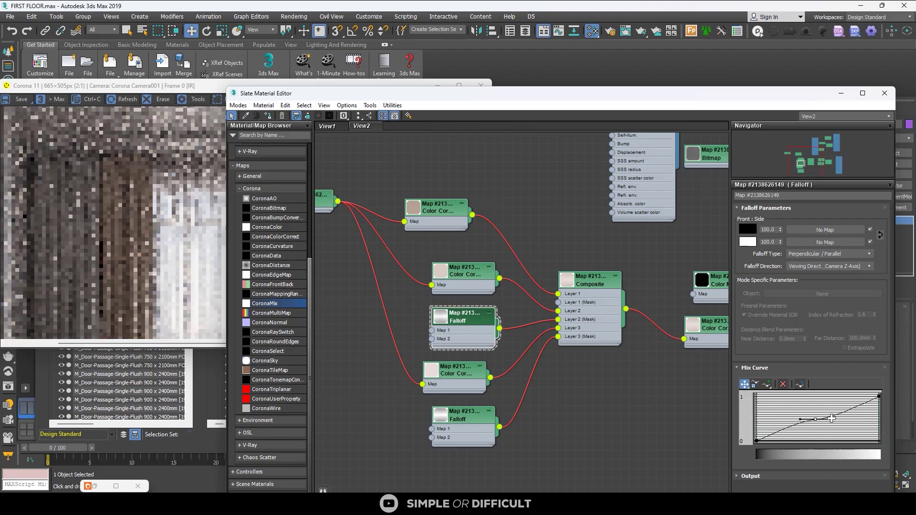
drag(830, 420, 827, 422)
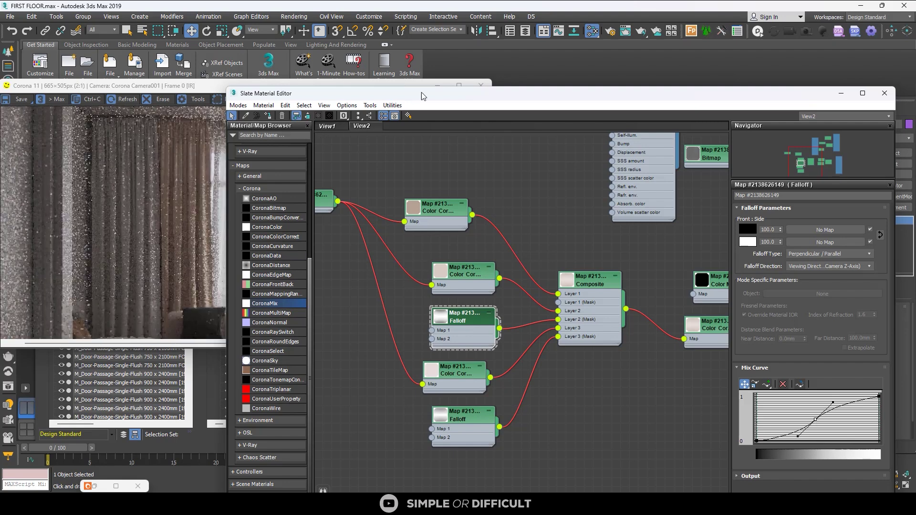
- Shift the Layer 2 Falloff's curve point toward the white end so the curve stays dark longer before rising
drag(425, 96, 300, 138)
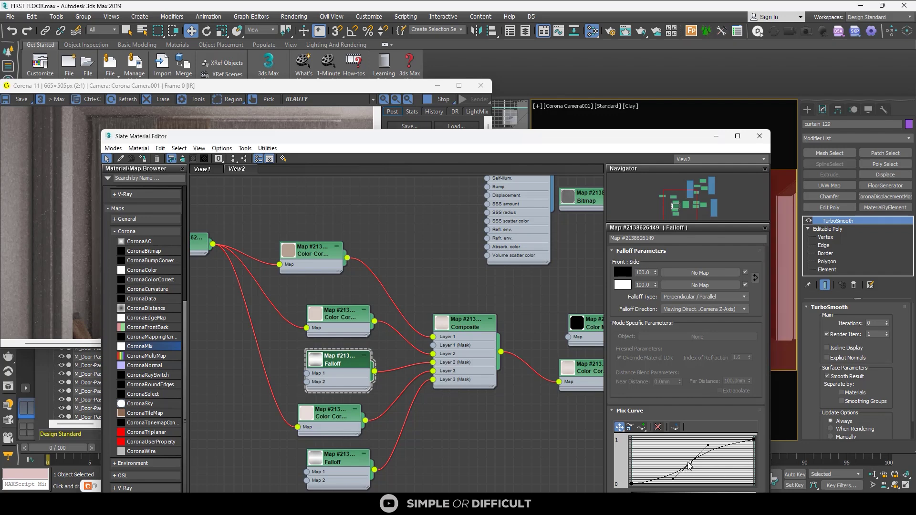
drag(686, 443, 719, 463)
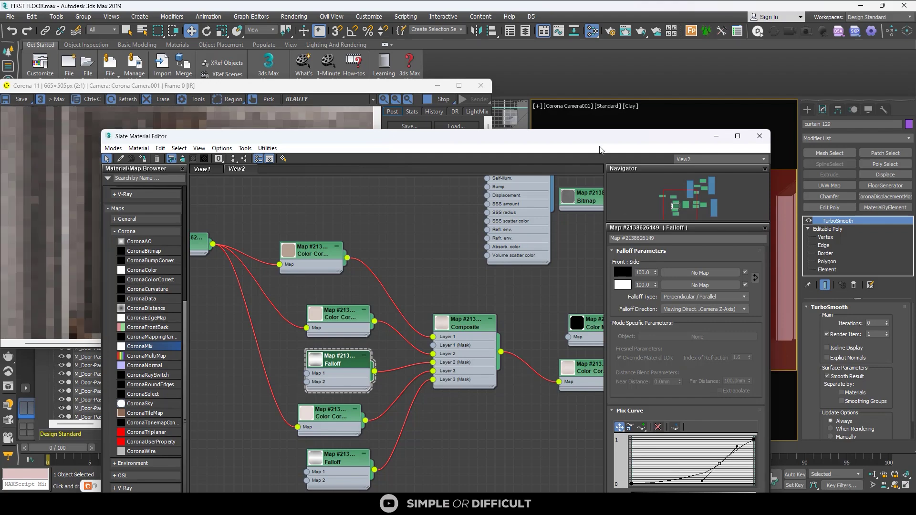
drag(601, 141, 741, 39)
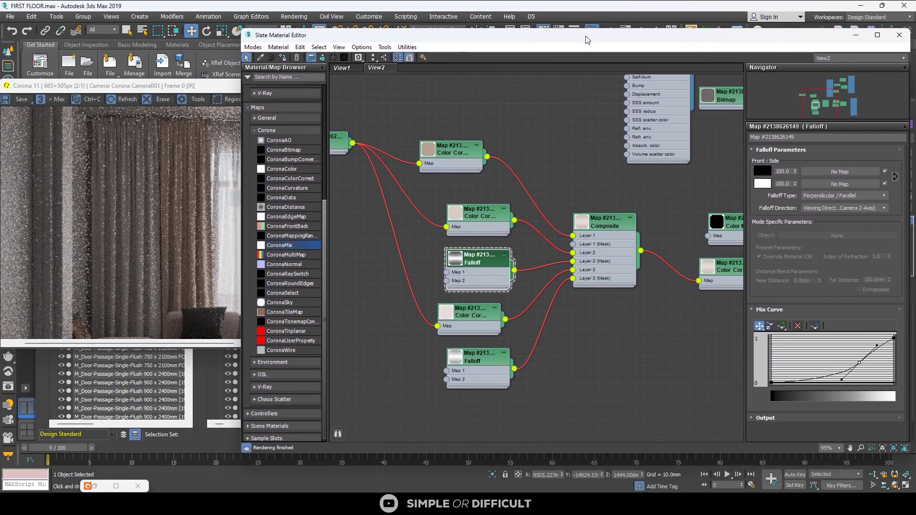
- Enable 2D Pan Zoom in the camera viewport and examine the curtain folds there and in the interactive render
drag(587, 38, 170, 139)
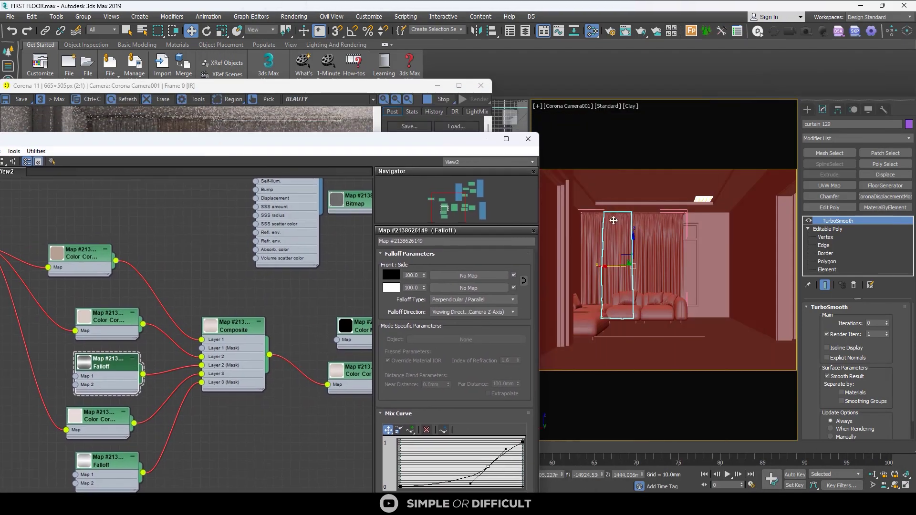
click(537, 106)
click(587, 234)
scroll(615, 248, up, 8)
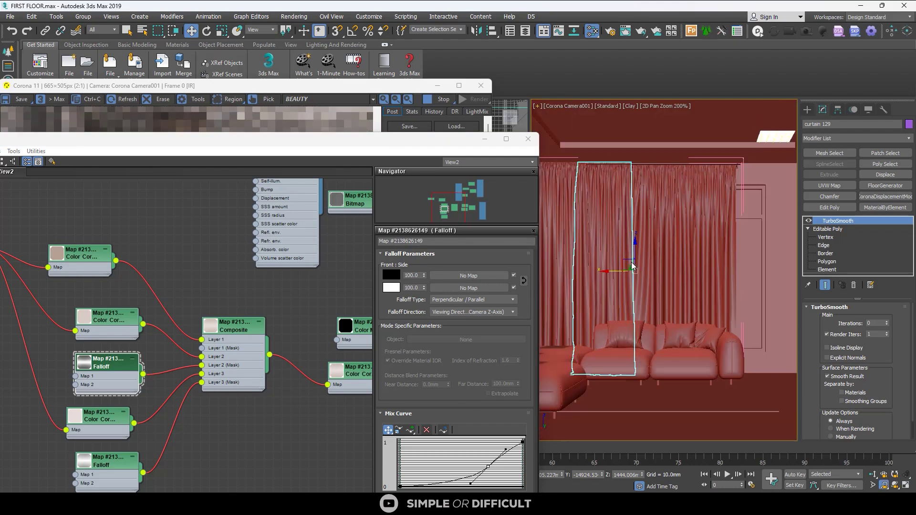
scroll(636, 250, down, 3)
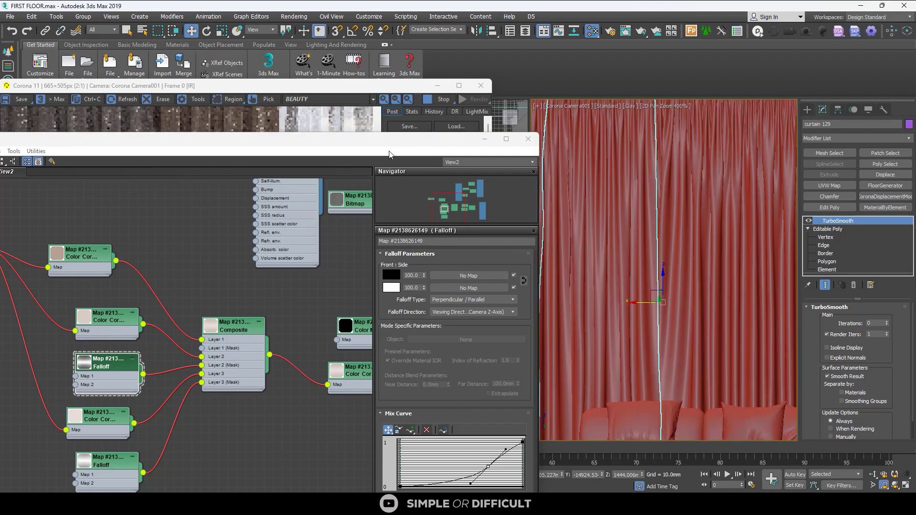
drag(339, 145, 787, 51)
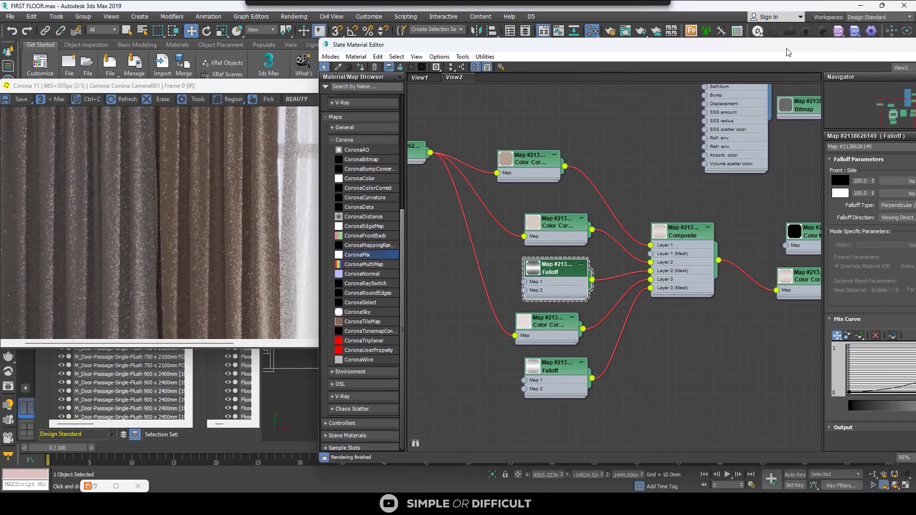
scroll(219, 194, up, 2)
scroll(203, 201, down, 2)
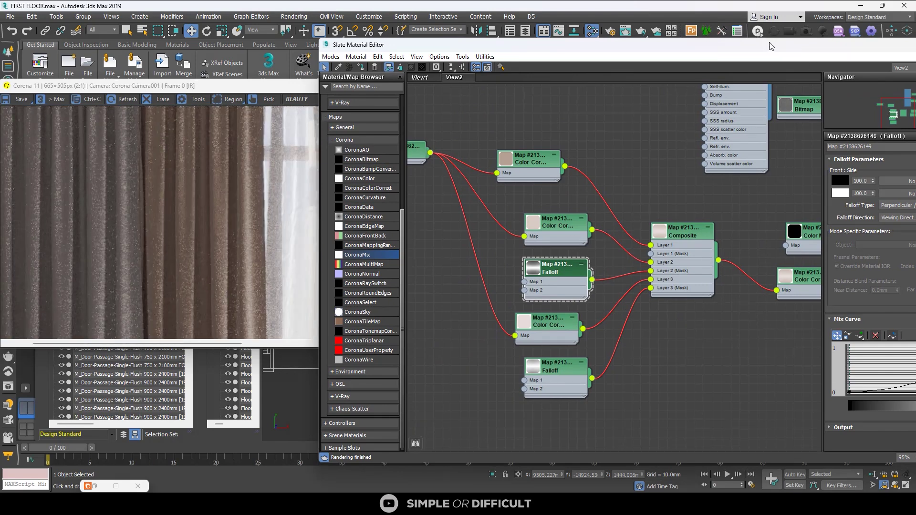
drag(769, 46, 681, 32)
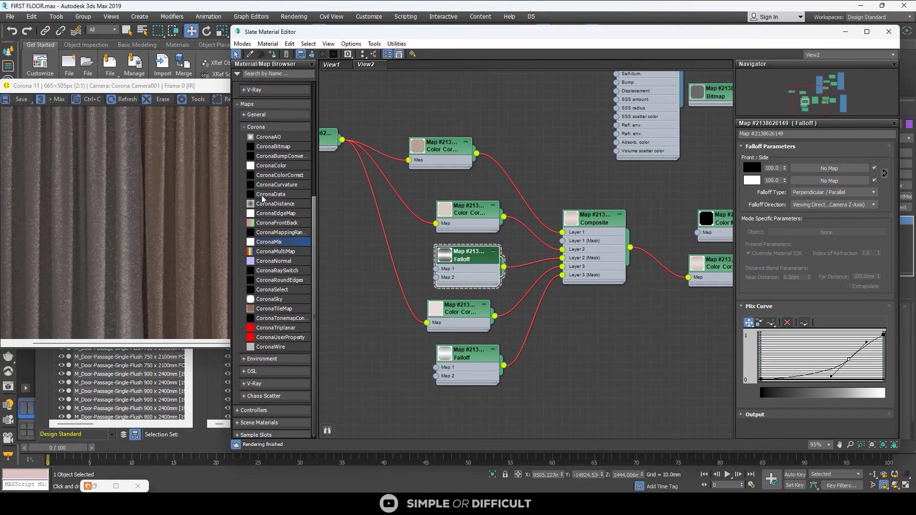
scroll(160, 213, down, 1)
scroll(155, 216, up, 1)
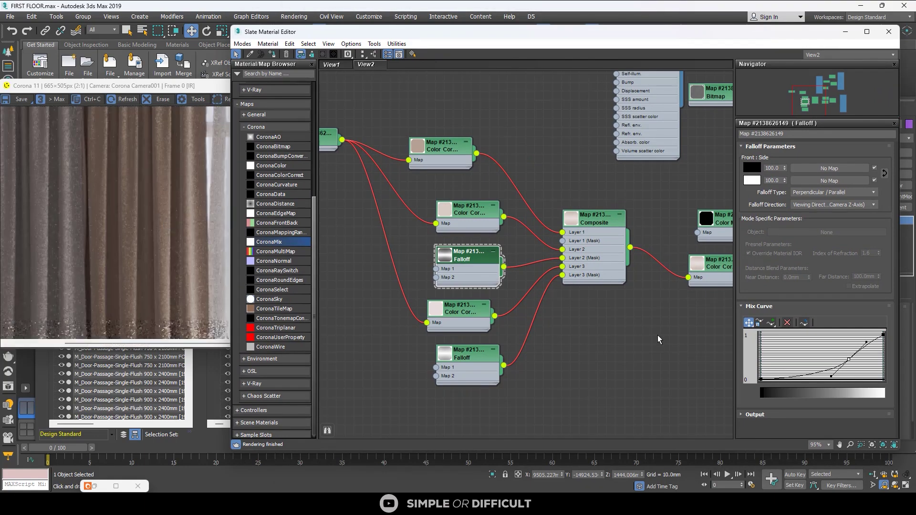
- Raise the upper Bezier handle of the Layer 2 Falloff's curve point to steepen the curve toward white
middle_drag(659, 334, 359, 302)
scroll(513, 318, down, 2)
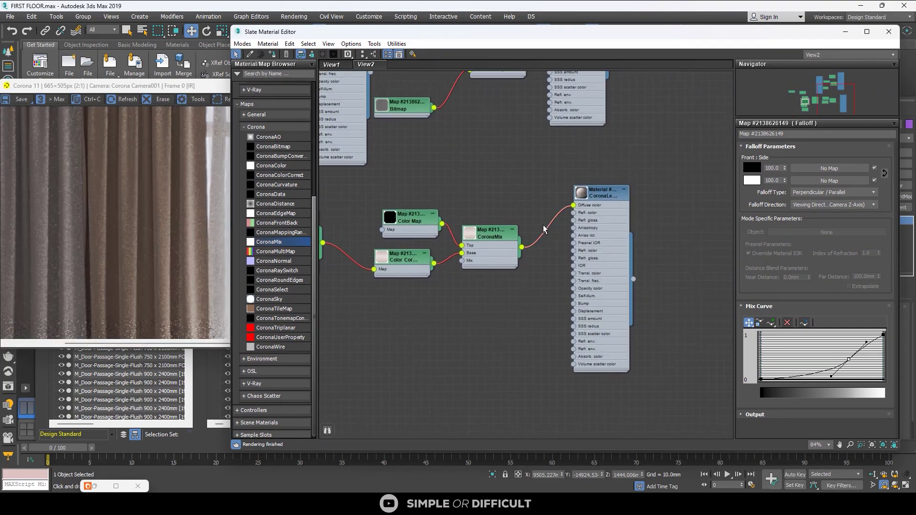
scroll(543, 230, up, 4)
scroll(577, 233, down, 2)
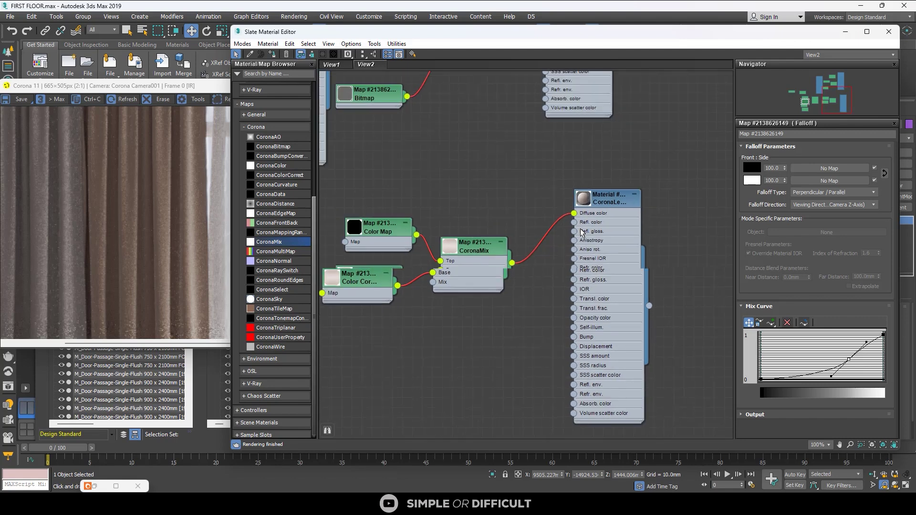
scroll(581, 233, down, 1)
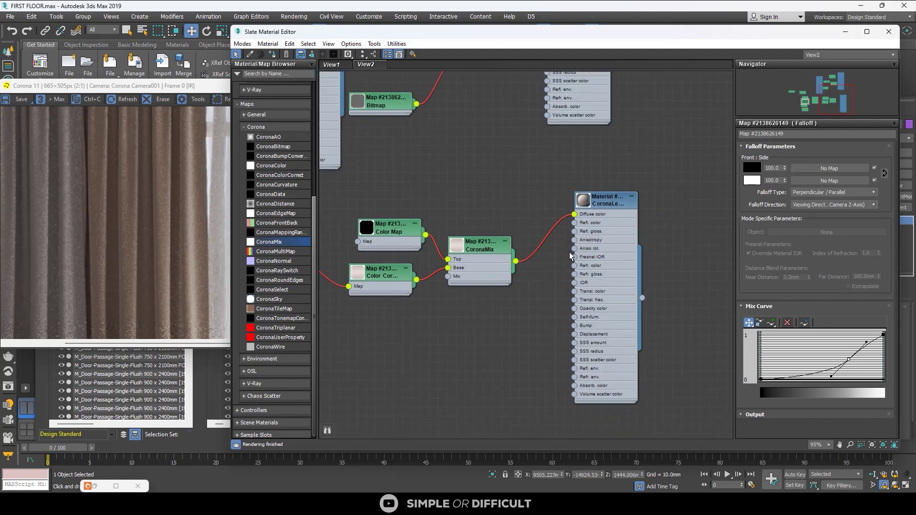
middle_drag(411, 256, 576, 214)
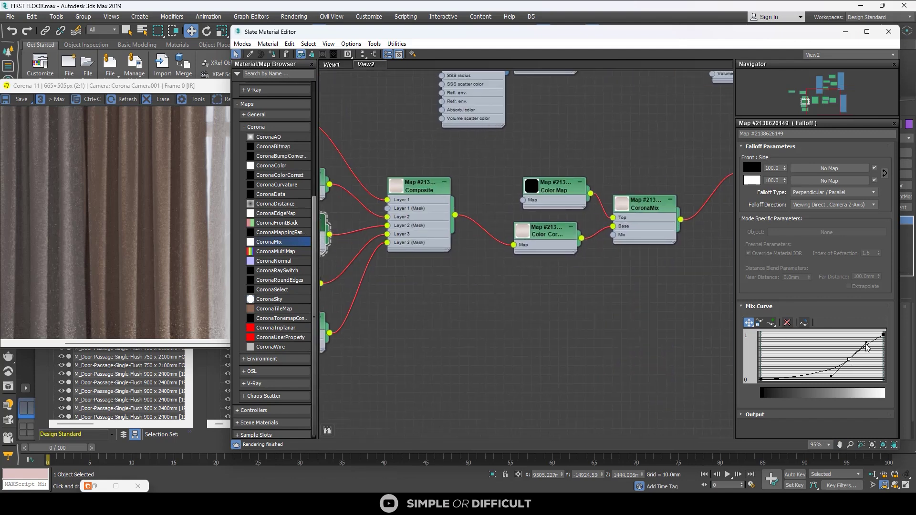
drag(866, 343, 872, 328)
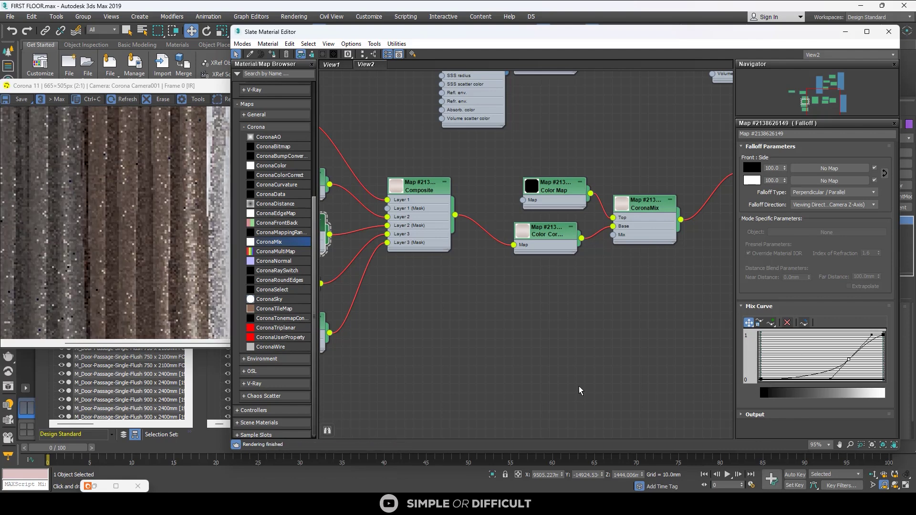
- Move the Layer 2 Falloff's curve point slightly toward the black end and fine-tune its lower Bezier handle
scroll(570, 350, down, 2)
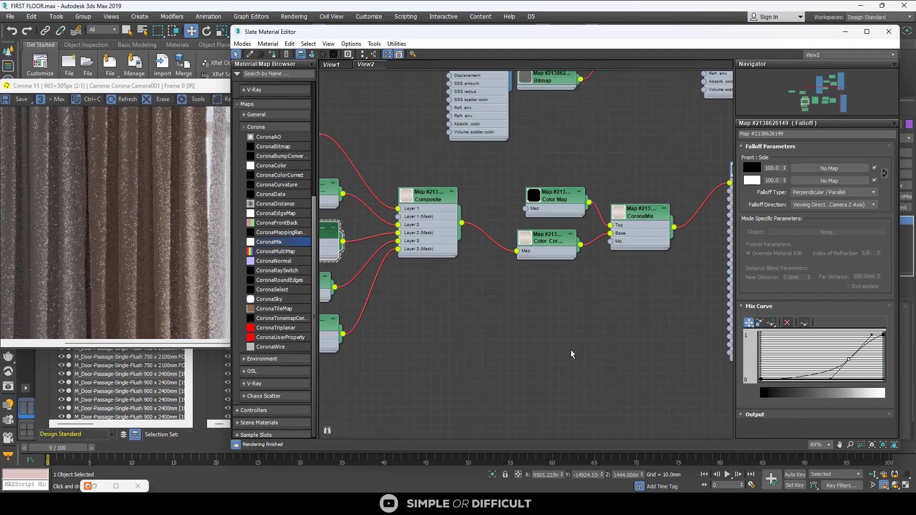
middle_drag(588, 336, 662, 308)
scroll(550, 329, up, 2)
click(443, 280)
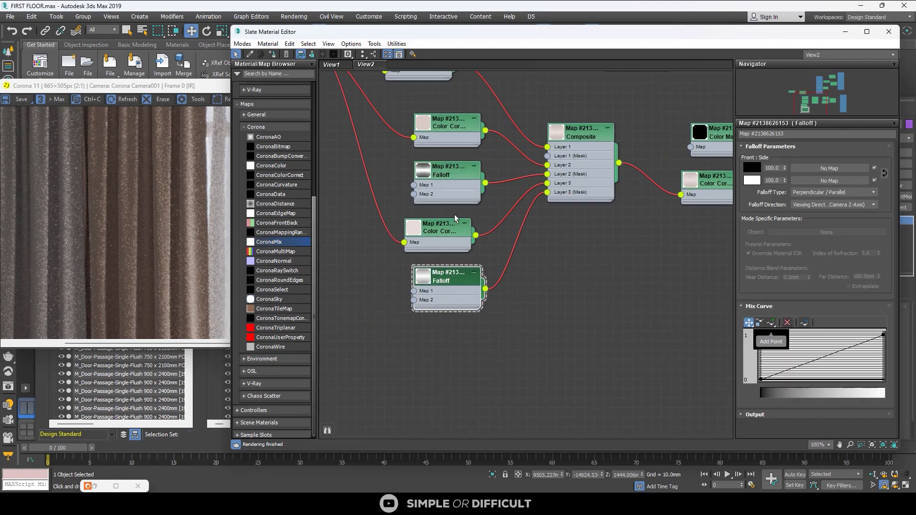
click(441, 196)
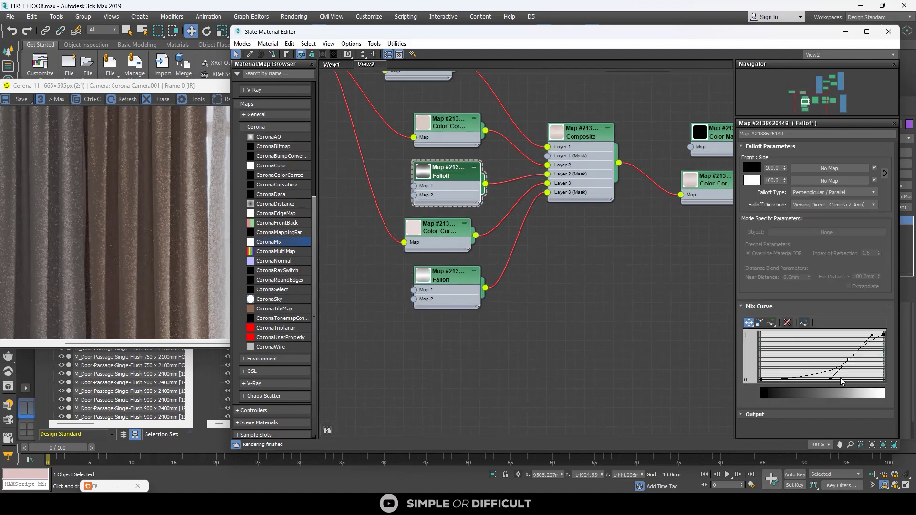
drag(849, 361, 843, 359)
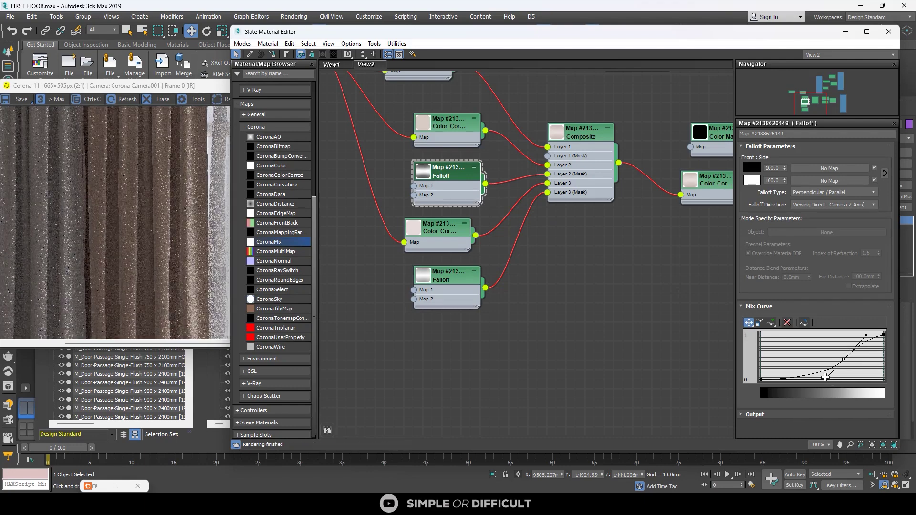
drag(825, 377, 829, 369)
- Add a midpoint to the mix curve of the Falloff masking Composite Layer 3 and convert it to Bezier-Smooth
double_click(460, 277)
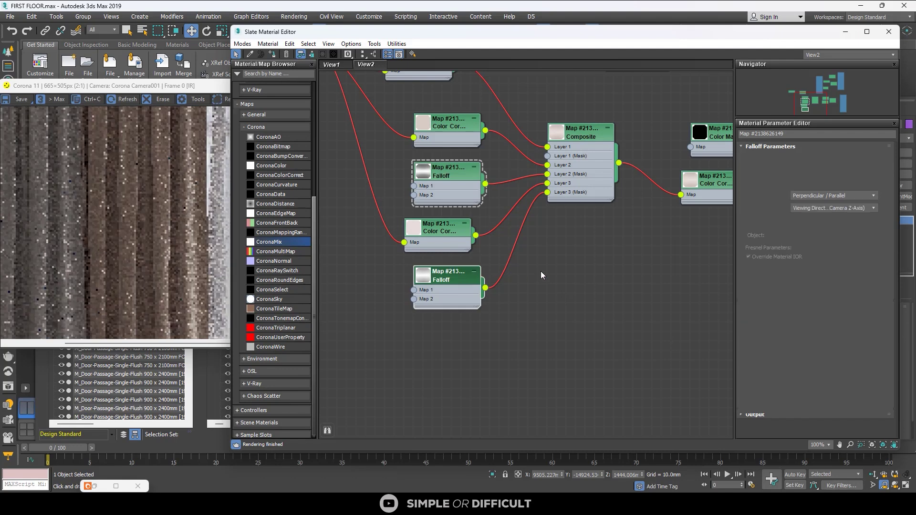
click(772, 322)
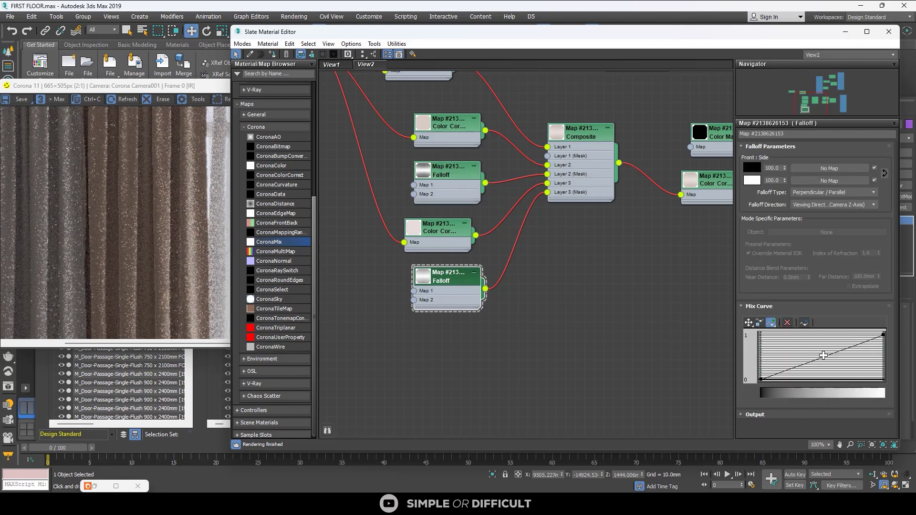
click(827, 356)
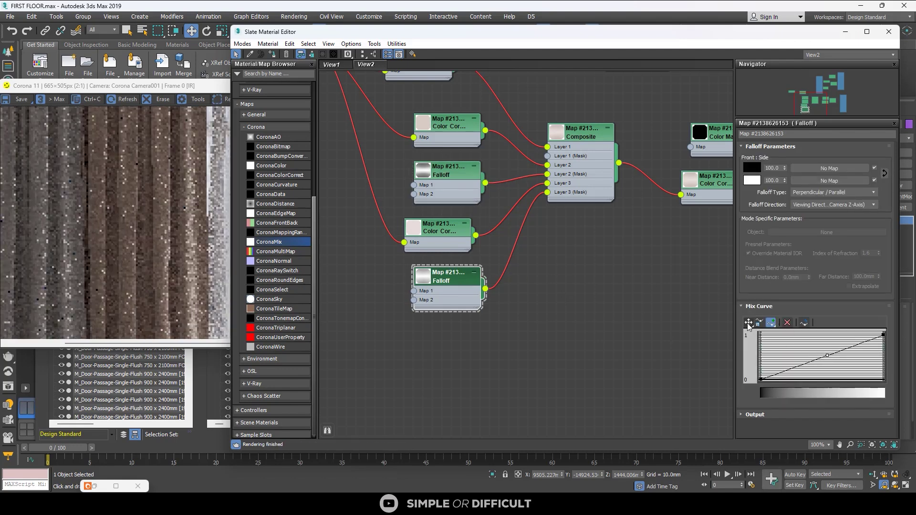
right_click(828, 356)
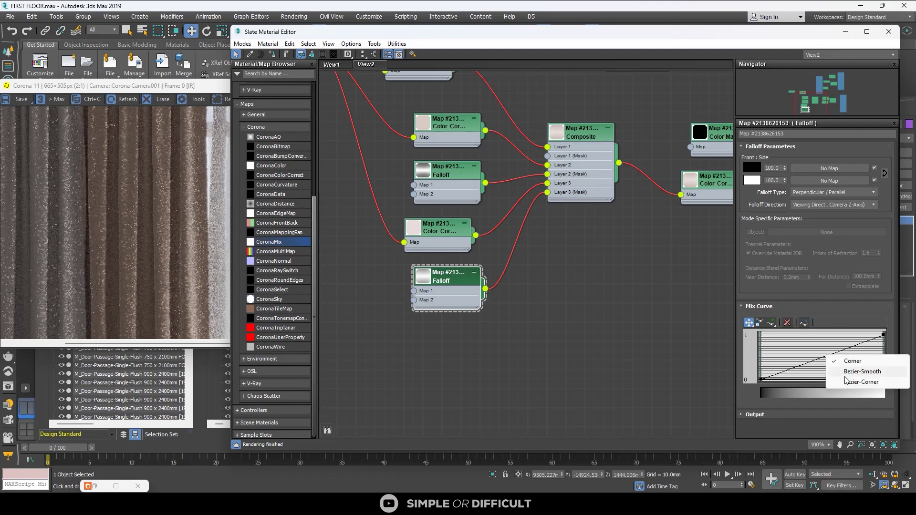
click(853, 372)
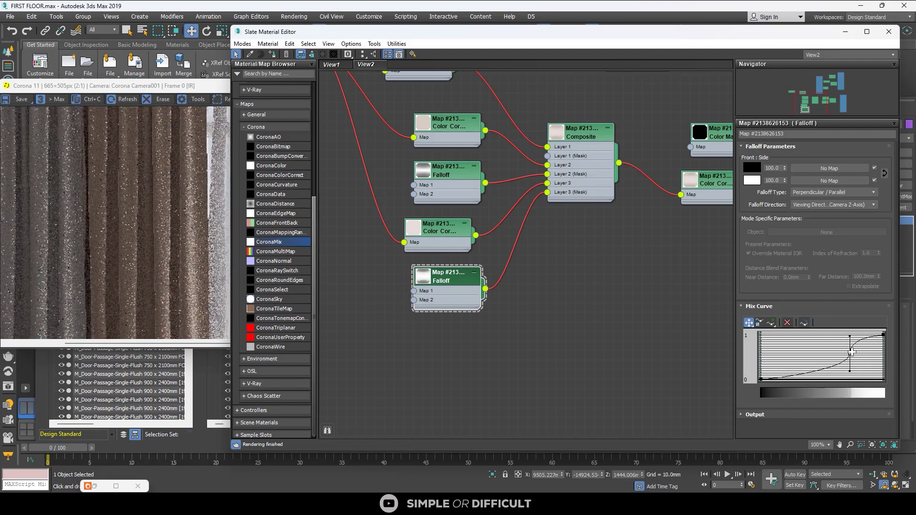
- Move the Layer 3 mask Falloff's curve point toward the white end and tilt its Bezier handles for a diagonal rise
drag(827, 356, 867, 351)
scroll(165, 206, up, 4)
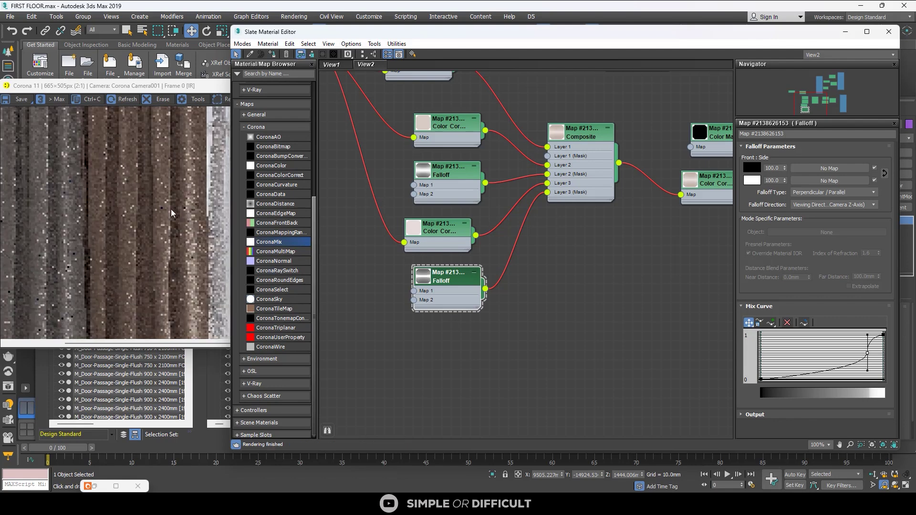
scroll(168, 223, down, 4)
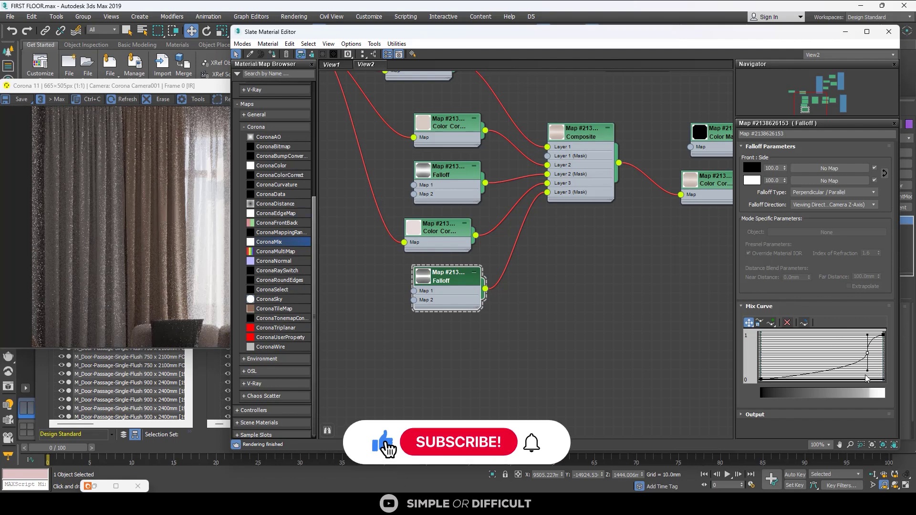
mouse_move(868, 371)
mouse_down()
mouse_move(857, 373)
mouse_move(863, 357)
mouse_up()
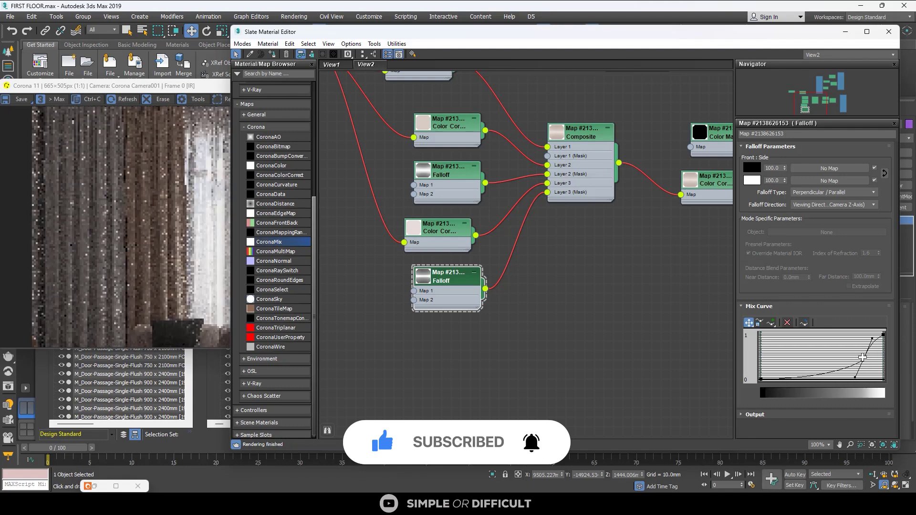
- Try an RGB Gamma/Contrast of 1.5 on the Color Correction feeding the CoronaMix base and inspect the curtain in the render
middle_drag(613, 293, 459, 327)
scroll(559, 206, up, 1)
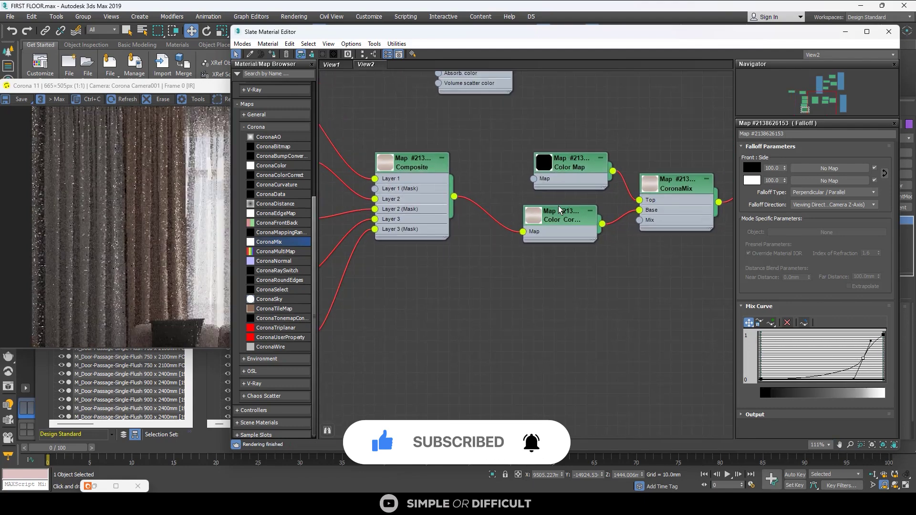
double_click(558, 213)
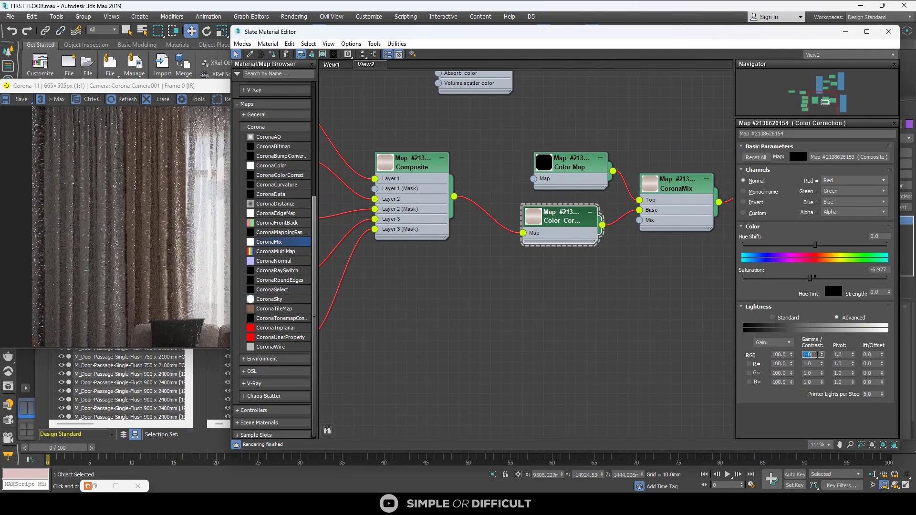
text(5)
key(Return)
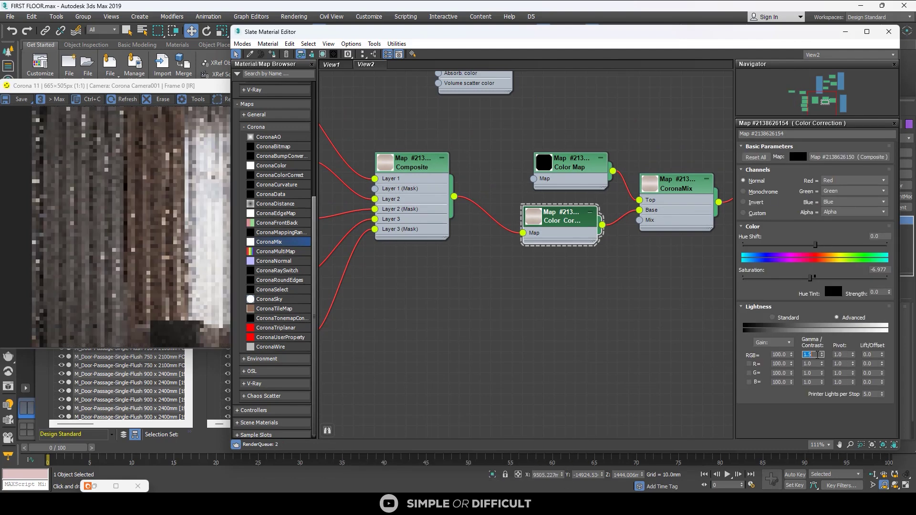
scroll(200, 208, up, 1)
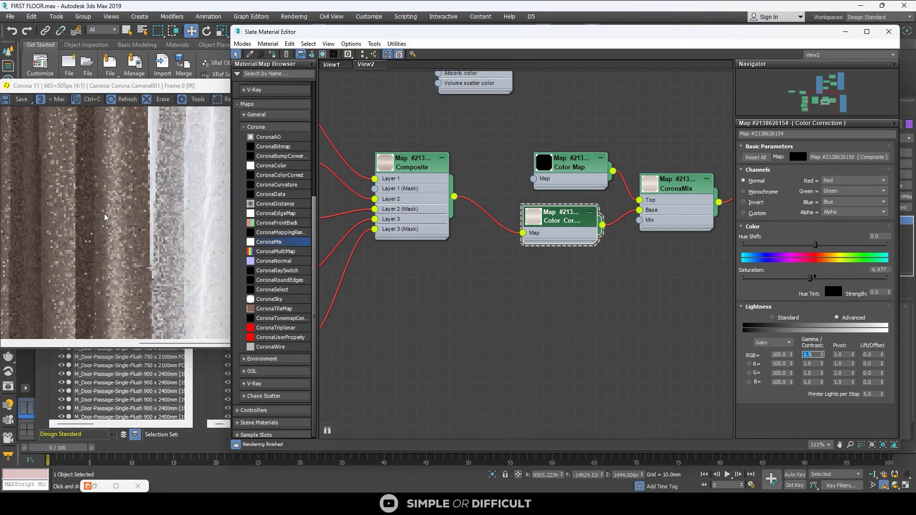
scroll(200, 212, down, 1)
scroll(150, 183, up, 1)
scroll(208, 209, down, 1)
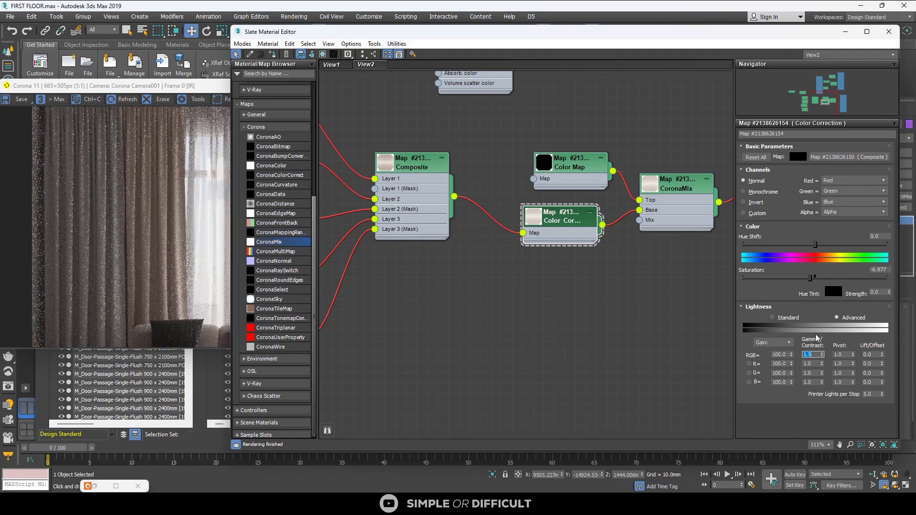
- Try an RGB Gamma/Contrast of 1.2 on the same Color Correction and compare the curtain fabric in the render
text(2)
key(Return)
scroll(179, 210, up, 1)
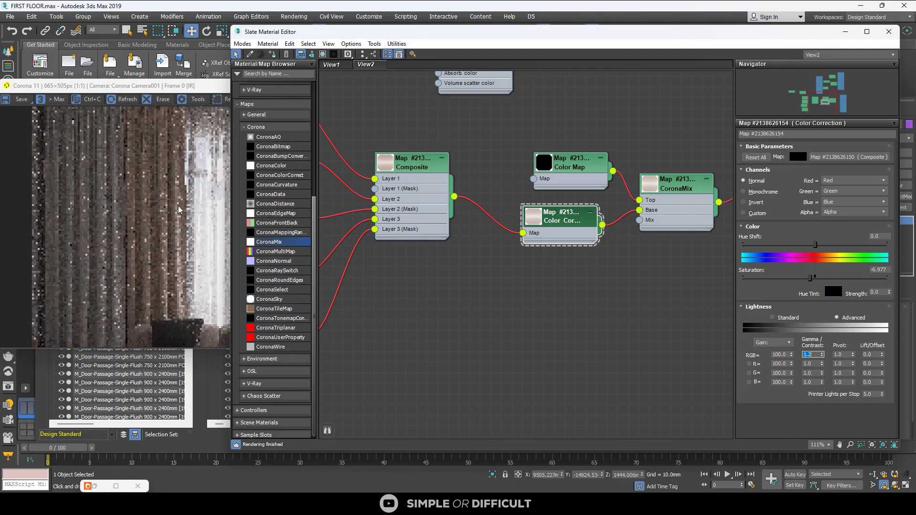
scroll(180, 210, up, 1)
scroll(179, 210, down, 1)
scroll(179, 210, down, 1)
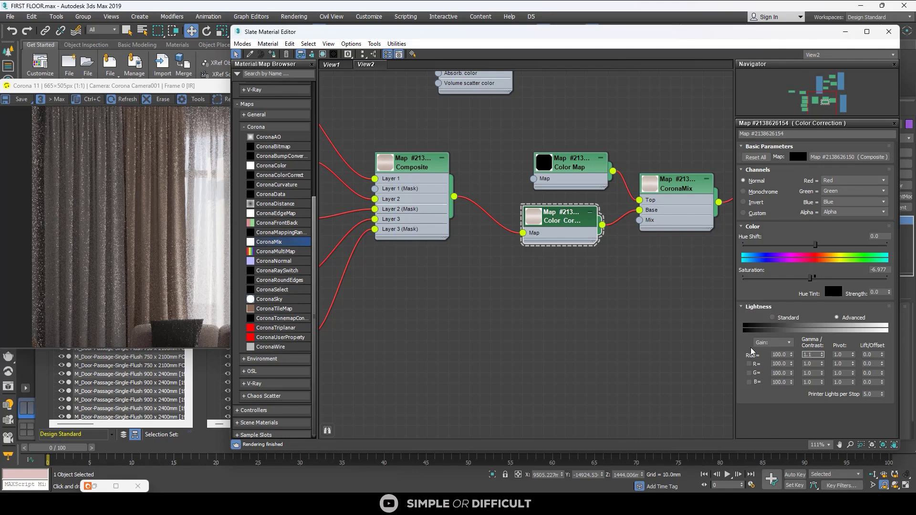
- Set the Color Correction's RGB Gamma/Contrast to 1.1 and uncover the interactive render to check the curtain folds
text(1)
key(Return)
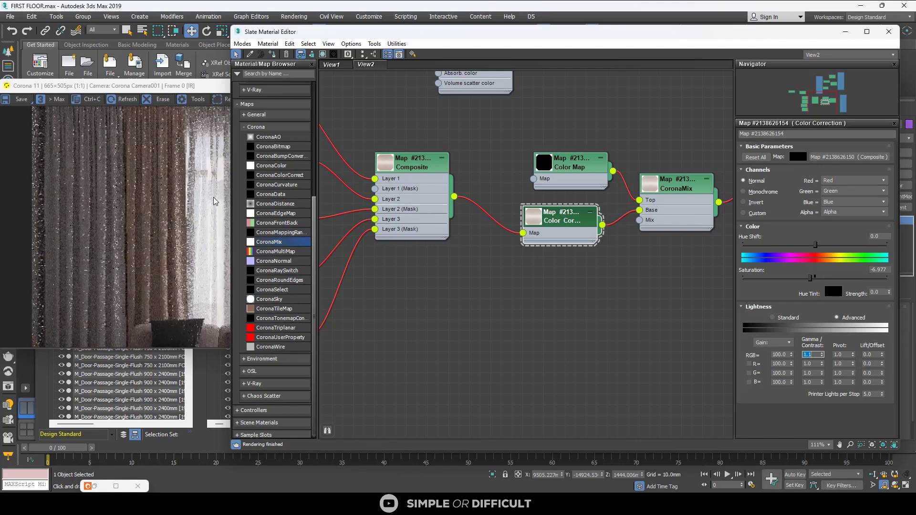
drag(576, 36, 305, 136)
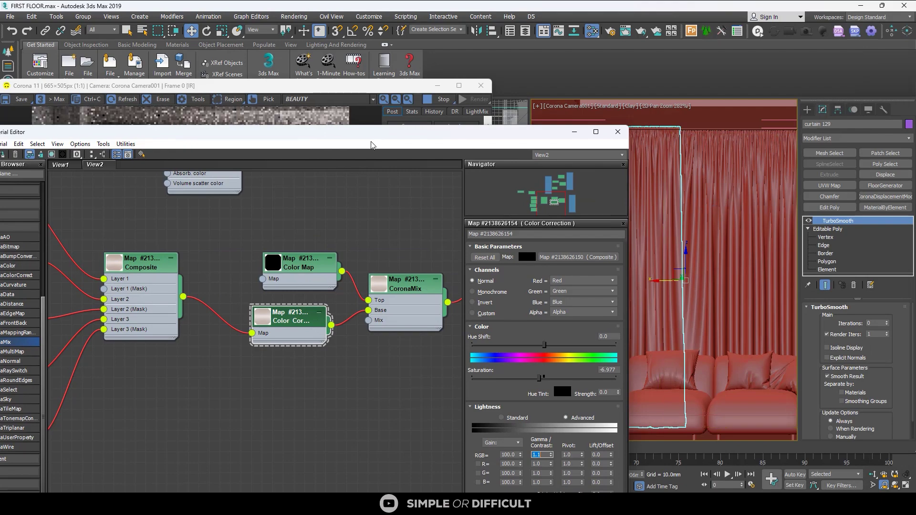
drag(397, 134, 720, 64)
scroll(178, 200, up, 1)
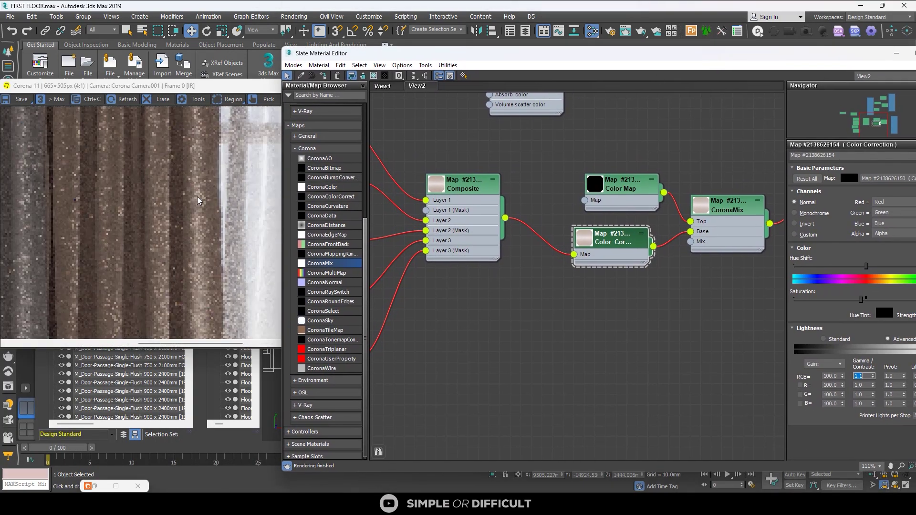
scroll(178, 200, down, 1)
- Copy the sheer curtain's CoronaNormal with its two bitmaps beneath the CoronaMix and connect it to the fabric material's Bump
scroll(592, 212, down, 5)
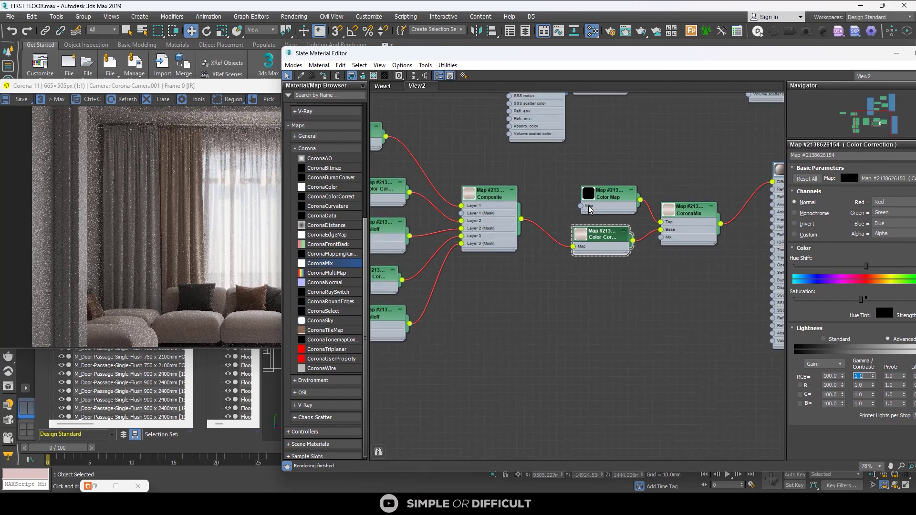
middle_drag(615, 191, 534, 263)
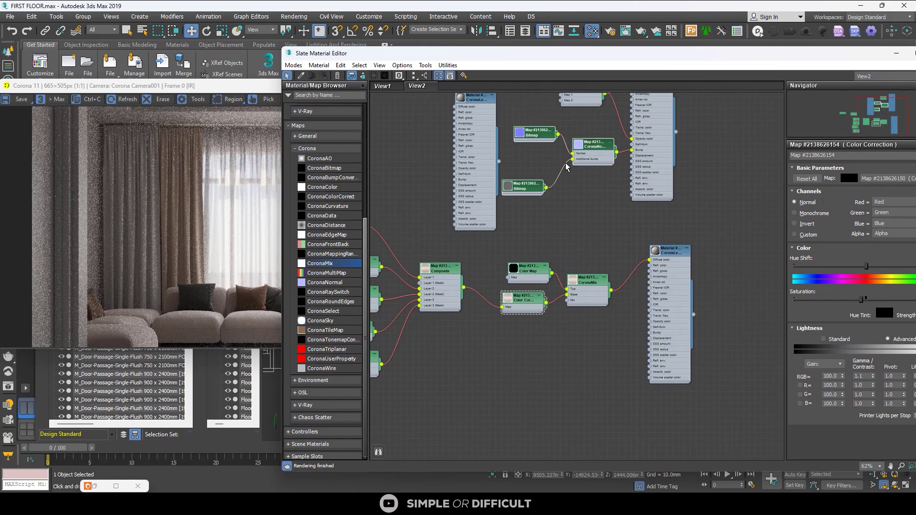
drag(594, 155, 589, 361)
scroll(543, 374, up, 3)
scroll(543, 374, up, 2)
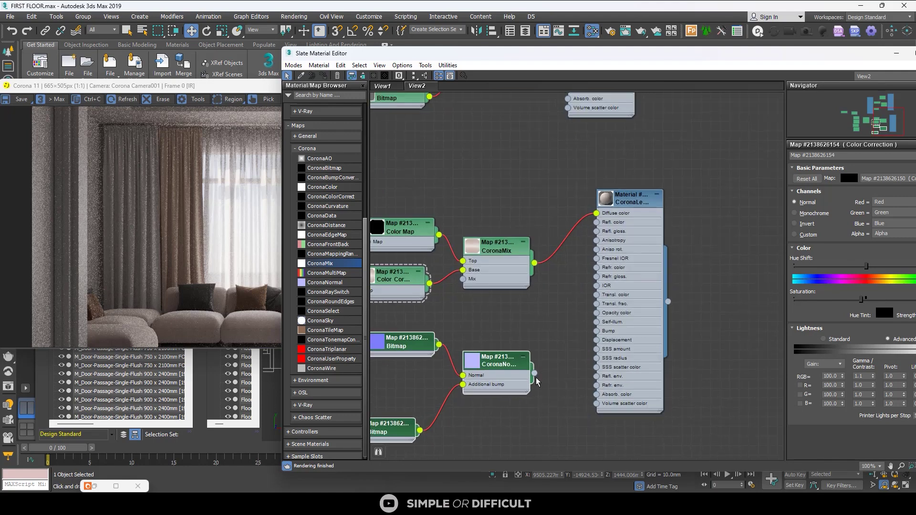
drag(532, 374, 595, 331)
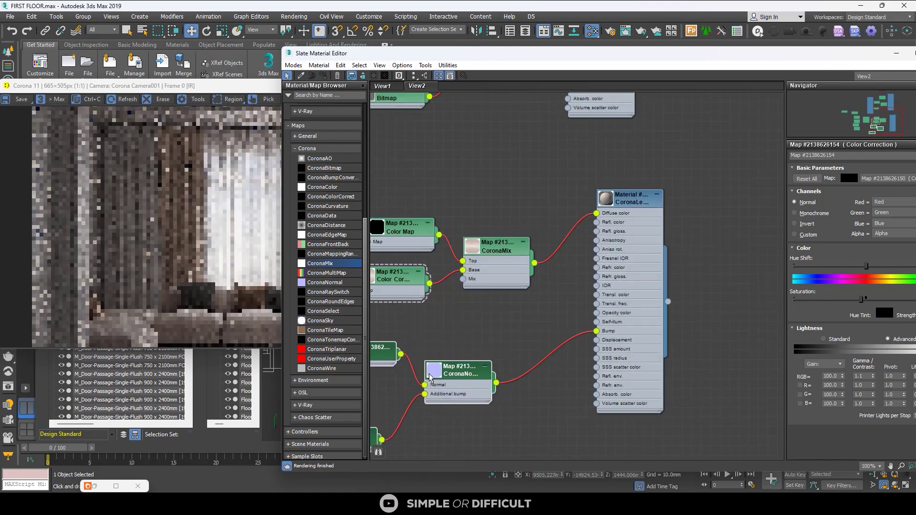
drag(459, 379, 516, 397)
- Examine the bump effect on the curtain folds in the interactive render, both close up and in full view
scroll(203, 208, up, 1)
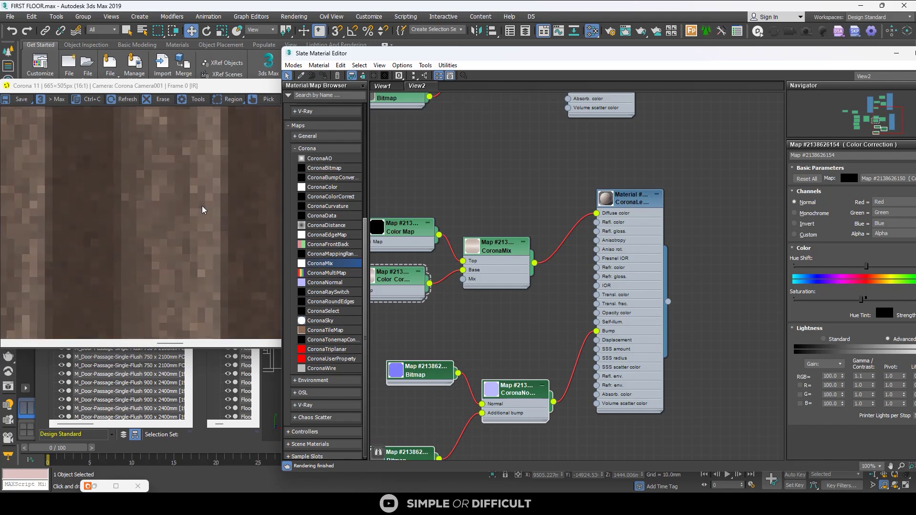
scroll(227, 200, up, 2)
scroll(213, 204, down, 2)
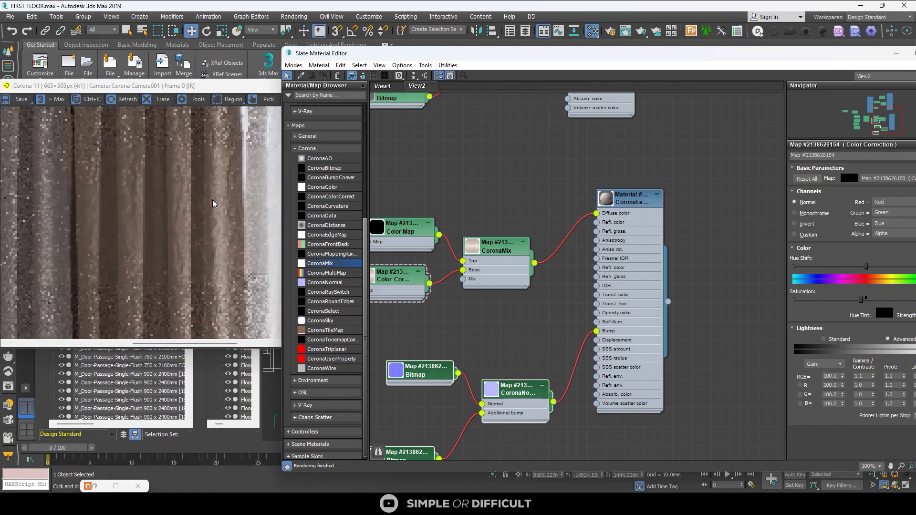
click(194, 177)
scroll(201, 227, up, 2)
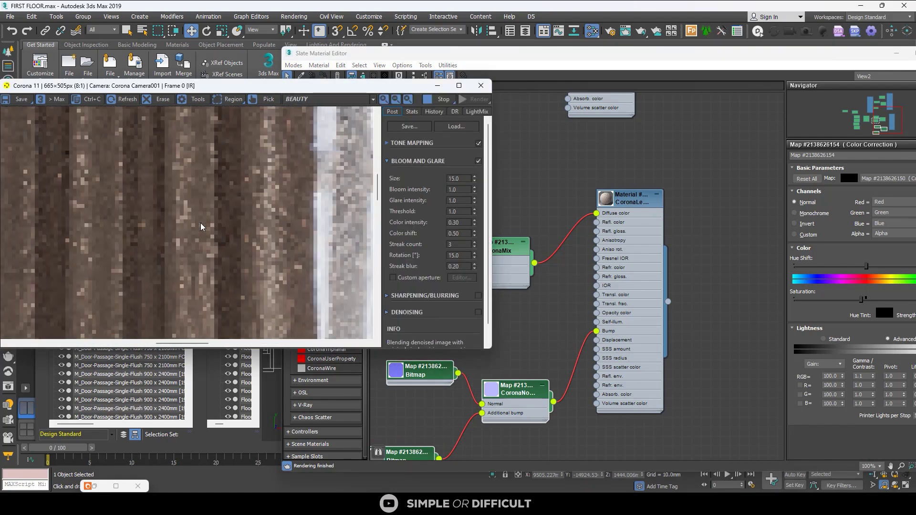
scroll(202, 226, down, 3)
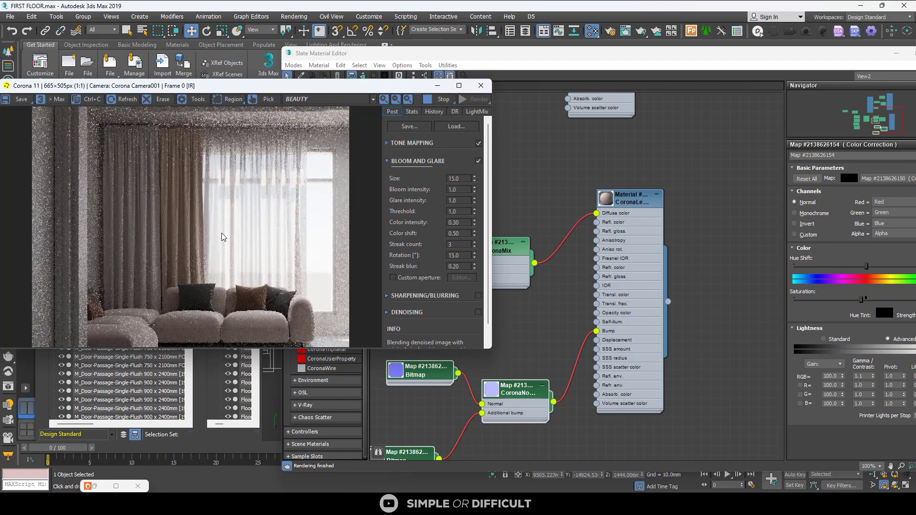
scroll(192, 262, up, 1)
- Set the U and V tiling of the wrinkle_NRM 129.jpg bitmap to 0.5
click(503, 372)
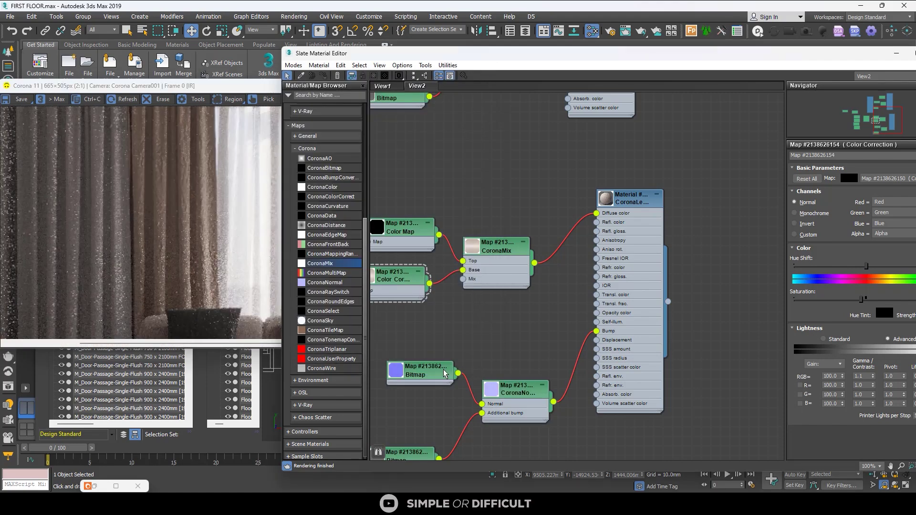
double_click(420, 371)
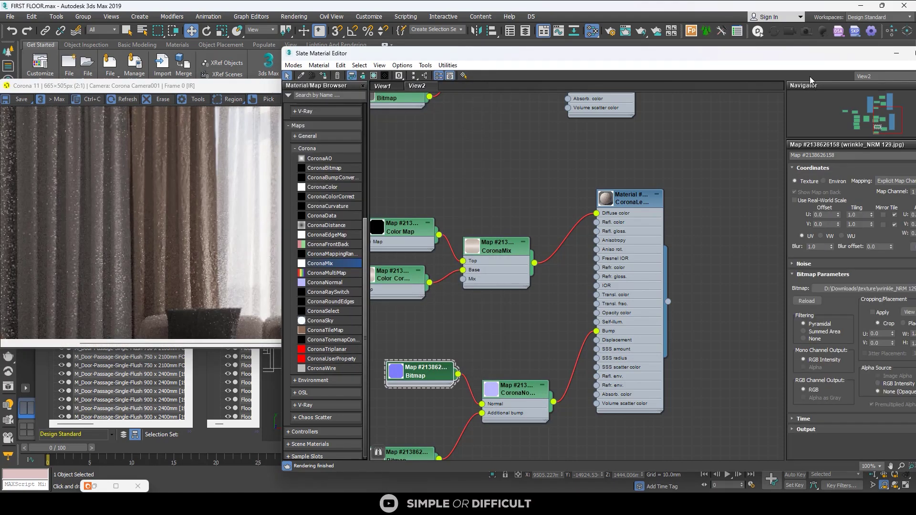
drag(805, 60, 755, 55)
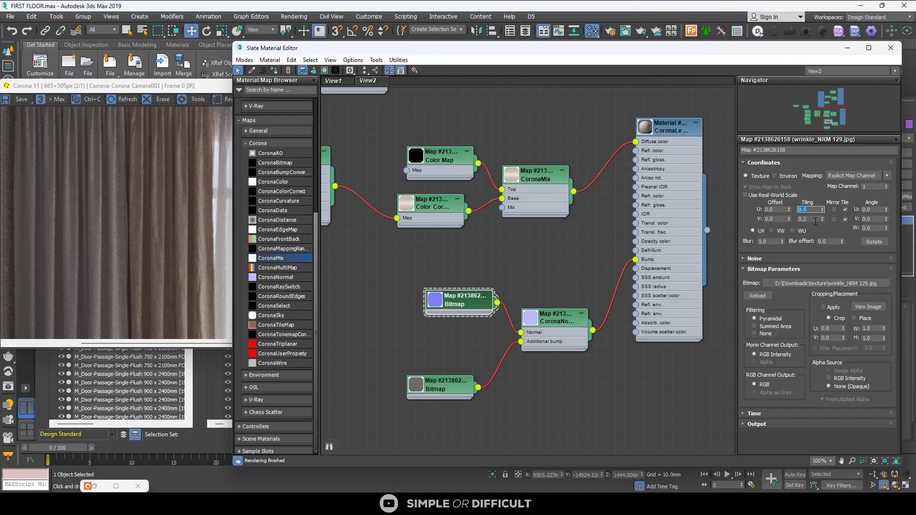
key(Return)
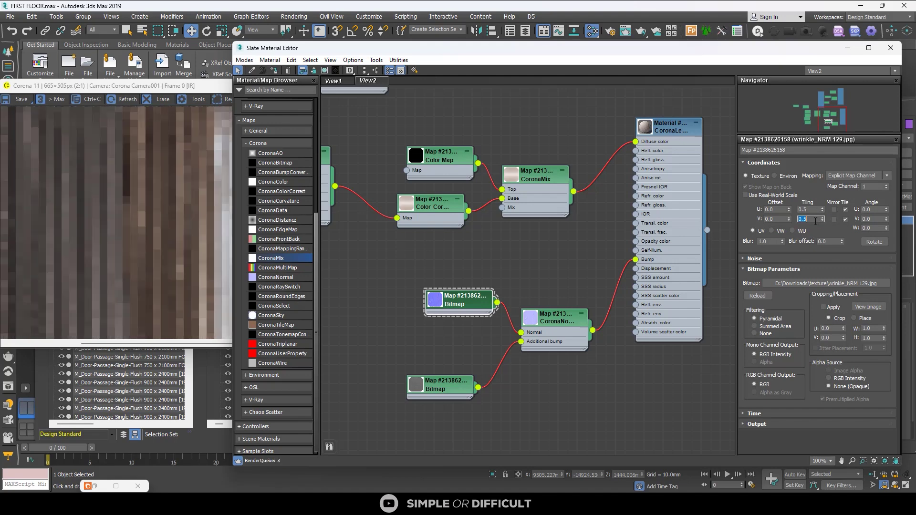
- Try a U and V tiling of 2.0 on the fabric bump 129.jpg bitmap and inspect the weave in the render
double_click(448, 390)
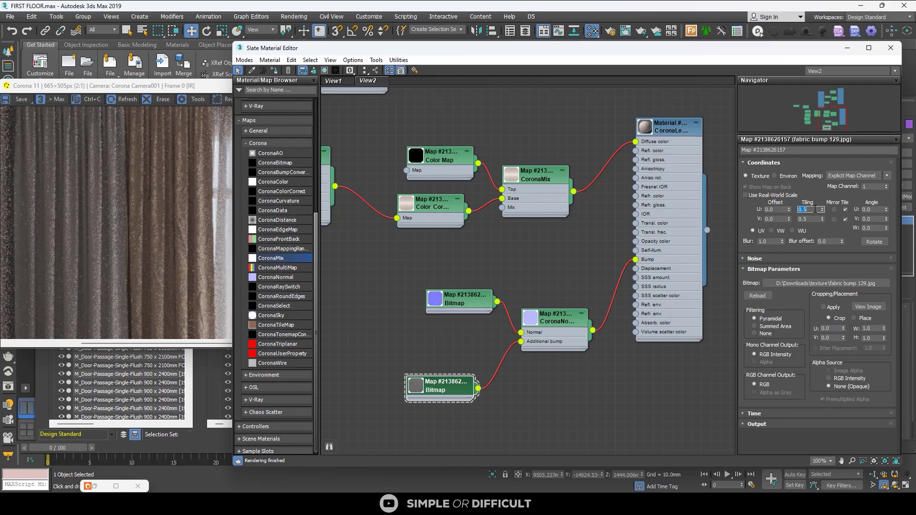
key(Return)
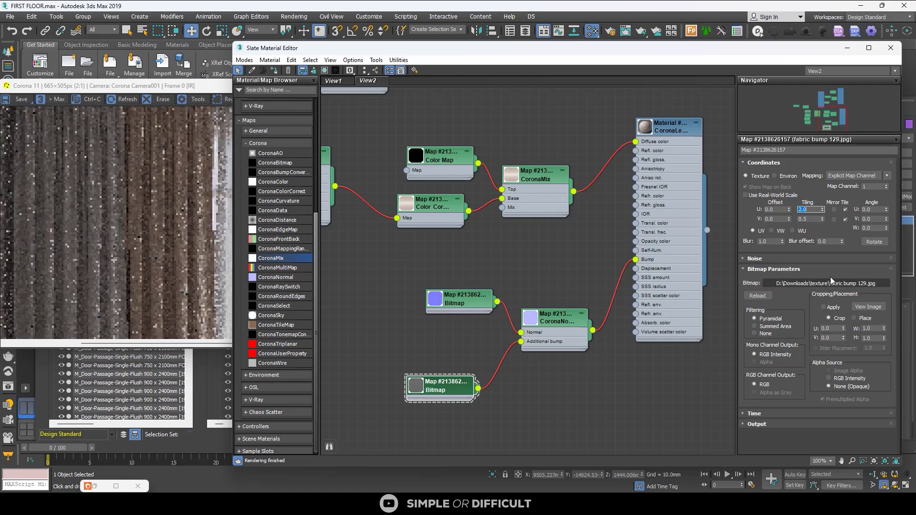
click(815, 219)
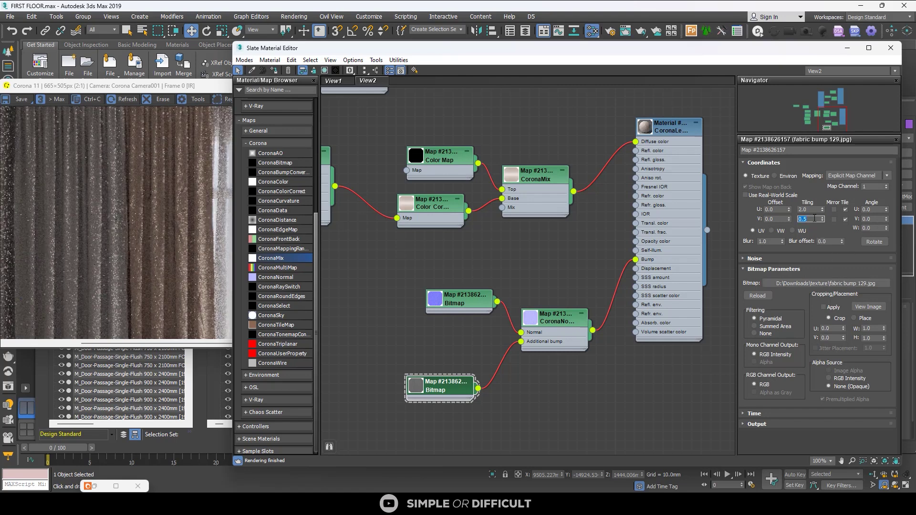
text(2.0)
key(Return)
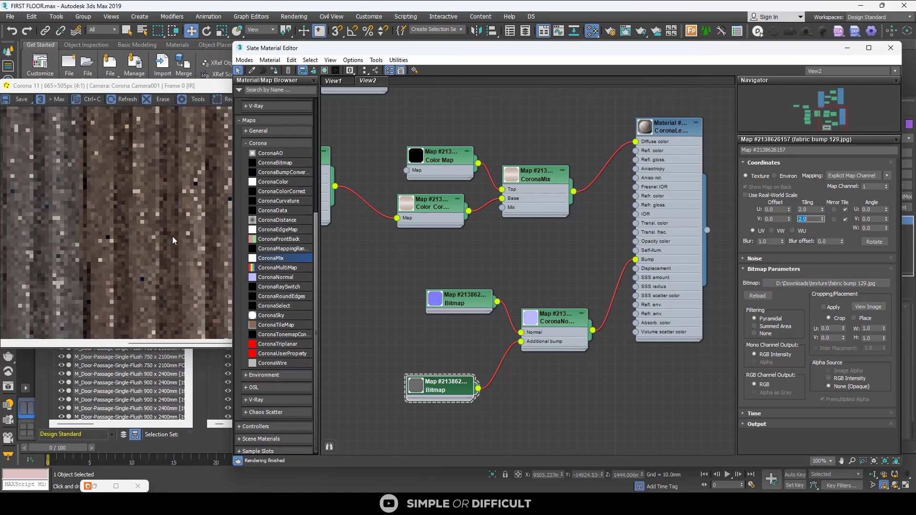
scroll(173, 237, up, 3)
scroll(158, 204, down, 4)
scroll(179, 186, up, 4)
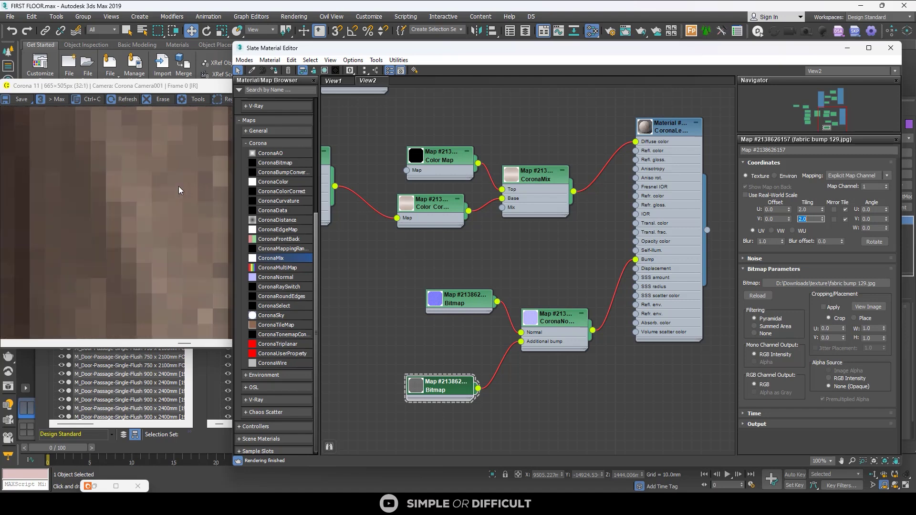
scroll(179, 187, down, 5)
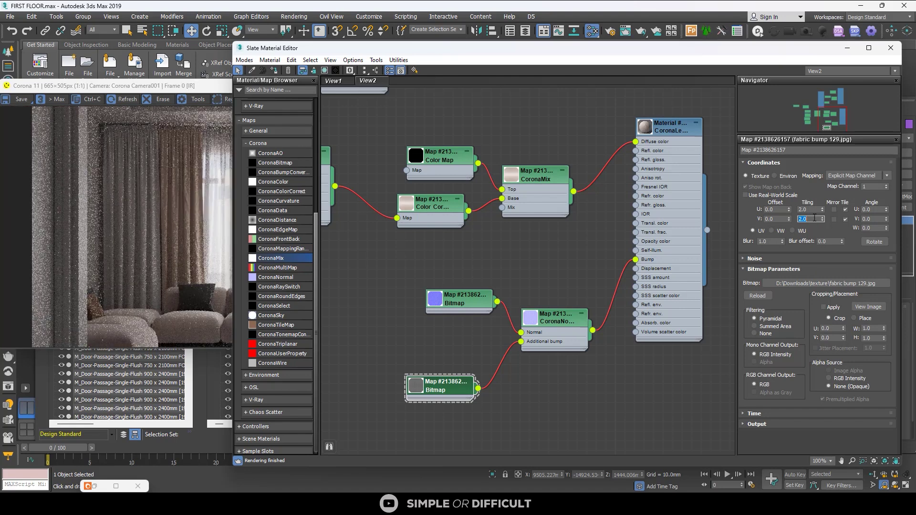
- Set the V and U tiling of the fabric bump 129.jpg bitmap to 2.5
key(Return)
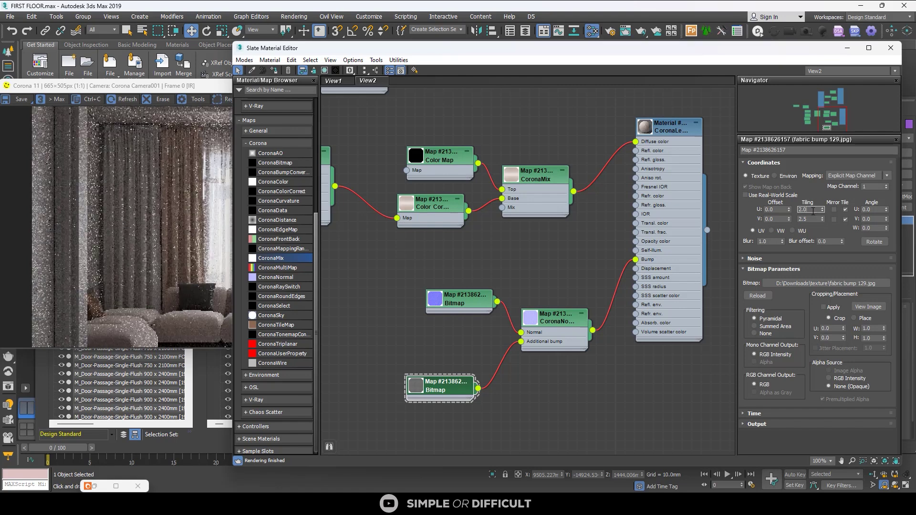
double_click(813, 212)
text(2.5)
key(Return)
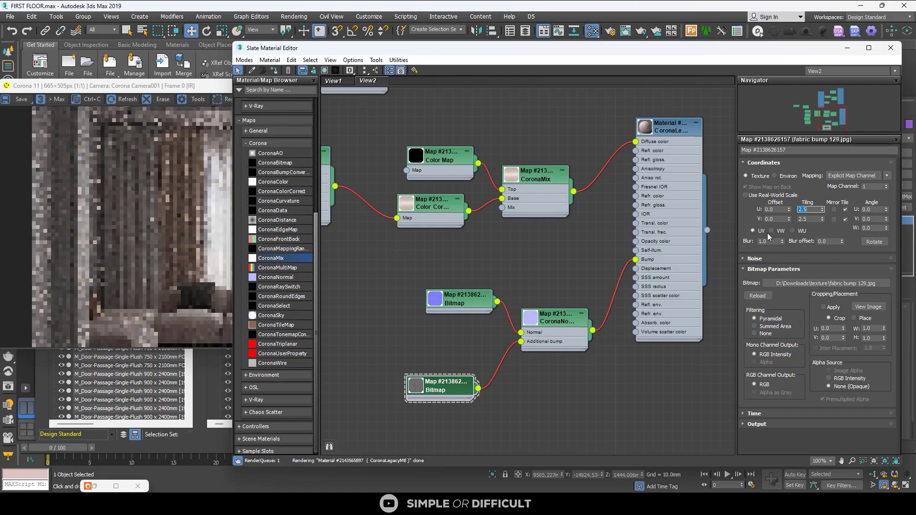
- Set the bump amount of the fabric curtain's CoronaLegacyMtl to 0.5
double_click(677, 139)
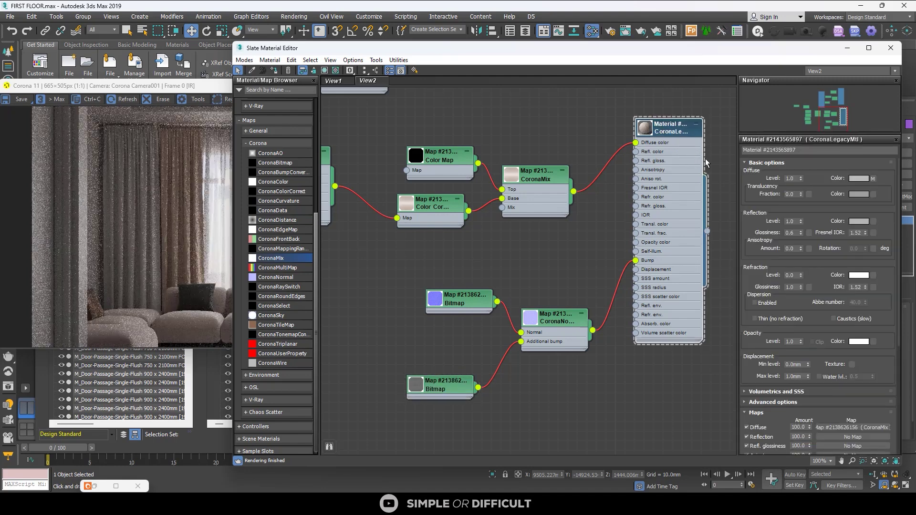
scroll(889, 404, down, 5)
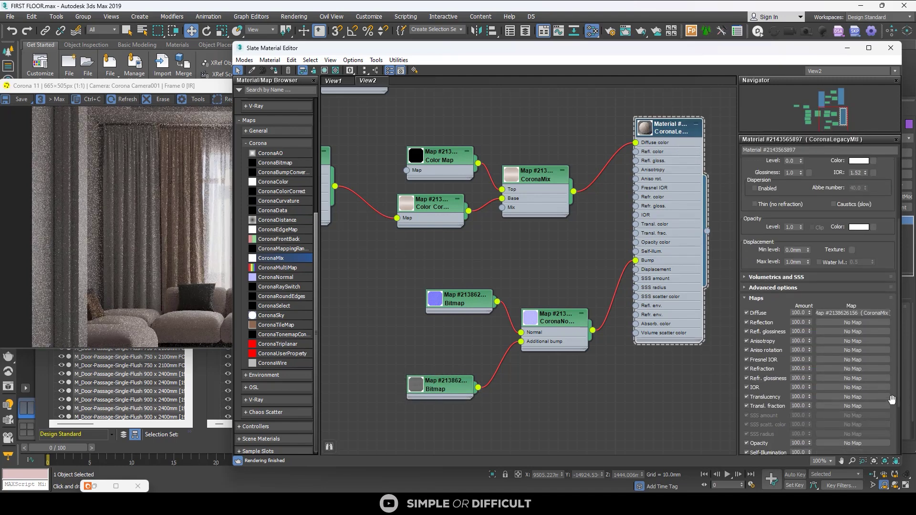
scroll(807, 442, down, 3)
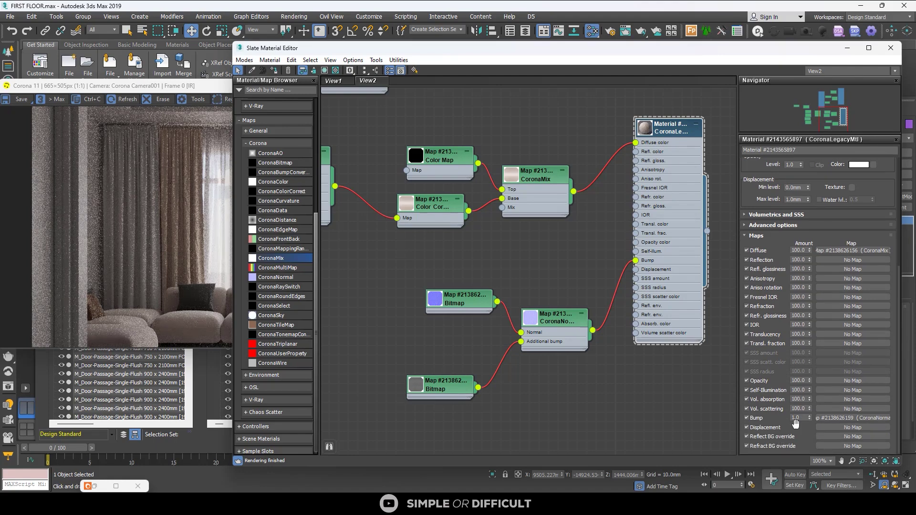
key(Return)
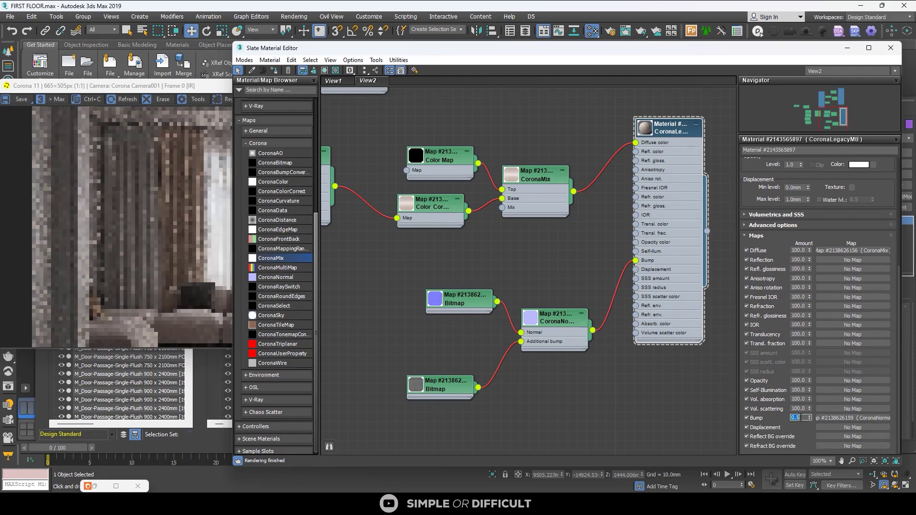
- Examine the reduced bump on the fabric curtain folds in the interactive render, both close up and in full view
scroll(221, 234, up, 3)
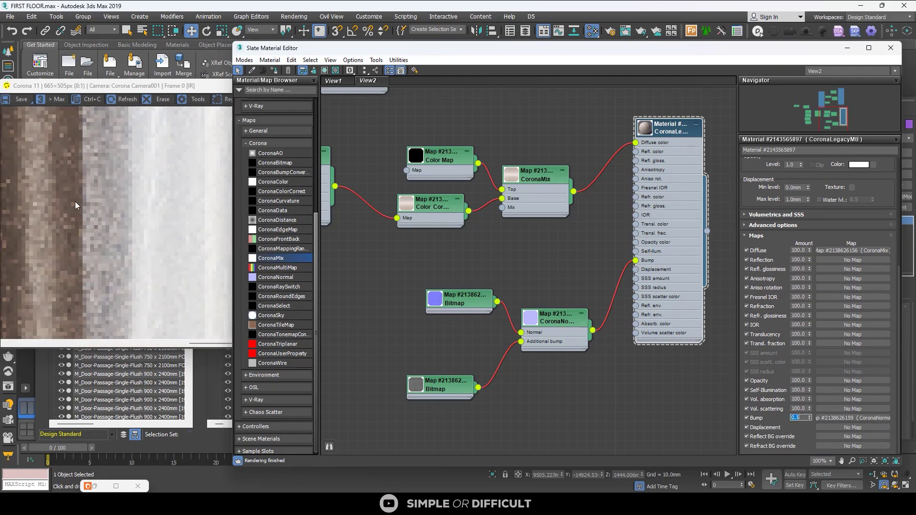
drag(76, 201, 231, 270)
scroll(229, 255, down, 1)
scroll(214, 248, down, 1)
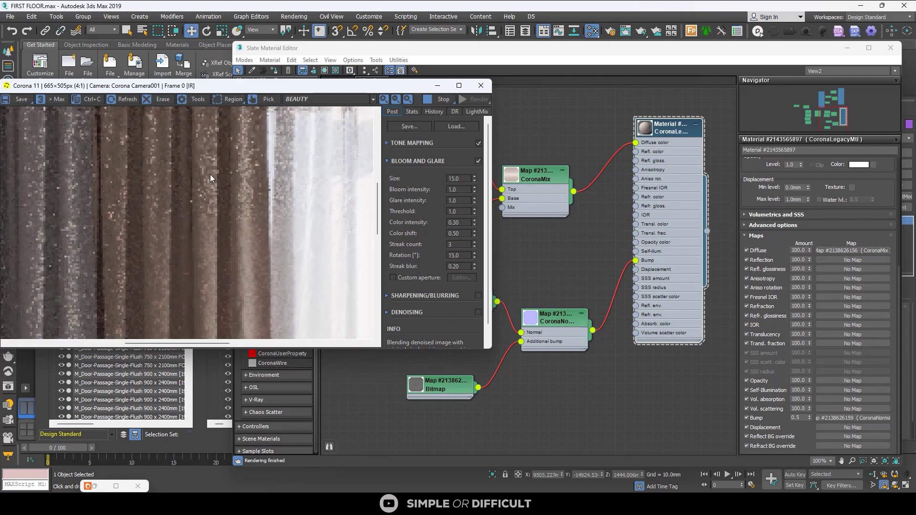
drag(210, 173, 278, 237)
scroll(282, 271, up, 1)
scroll(292, 262, down, 2)
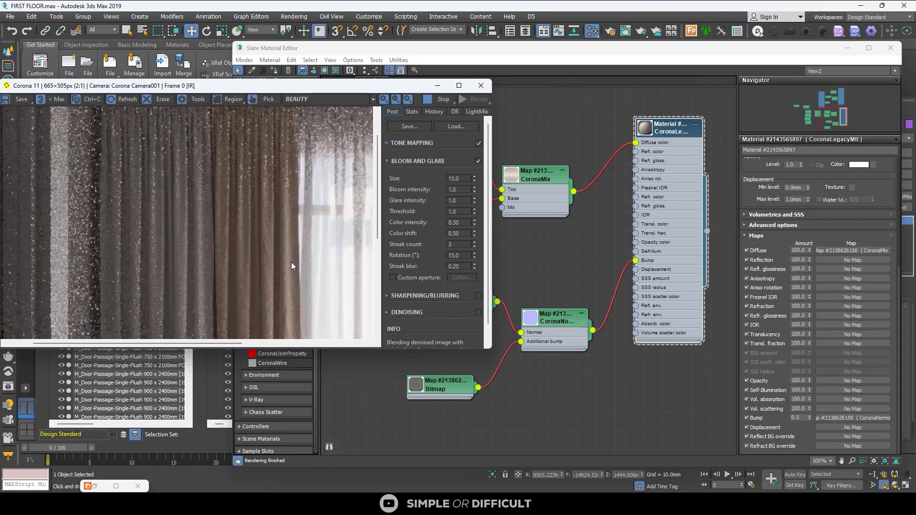
scroll(188, 243, up, 2)
scroll(220, 283, down, 2)
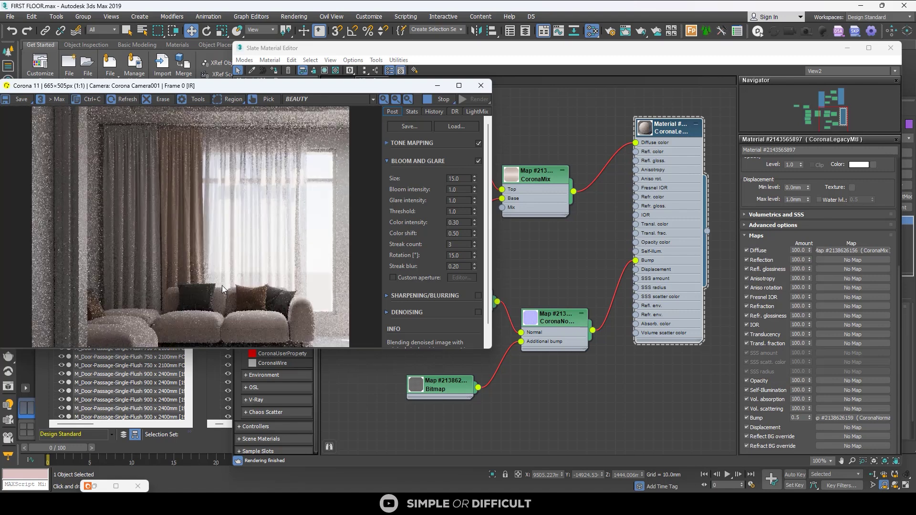
scroll(204, 230, up, 2)
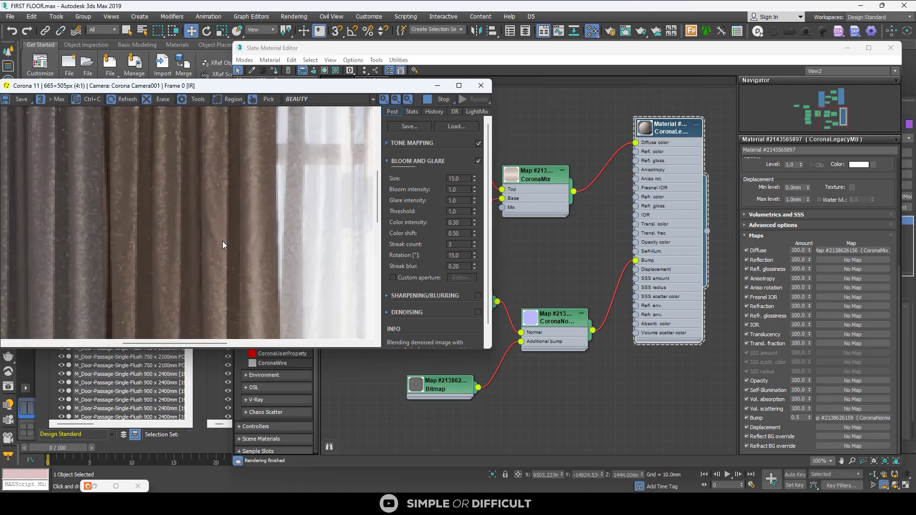
scroll(228, 233, down, 1)
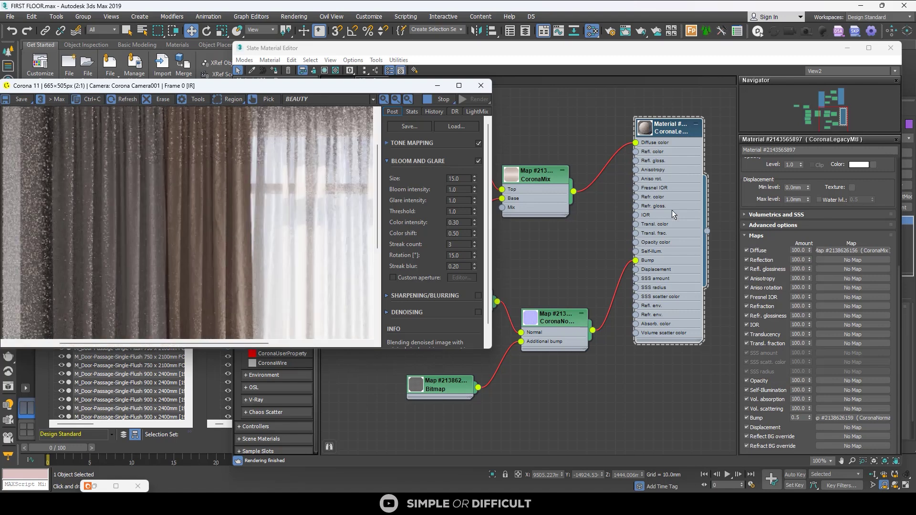
scroll(634, 178, down, 3)
middle_drag(634, 183, 724, 203)
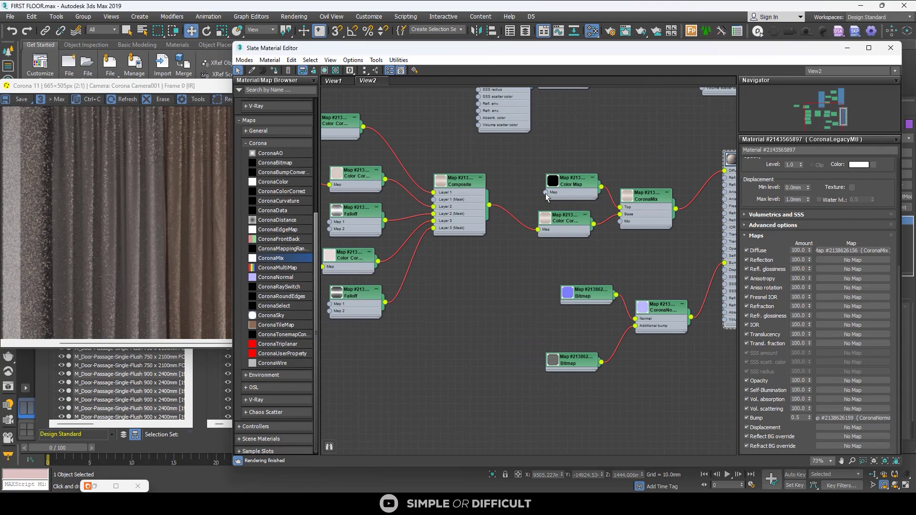
scroll(579, 209, down, 2)
scroll(640, 187, down, 3)
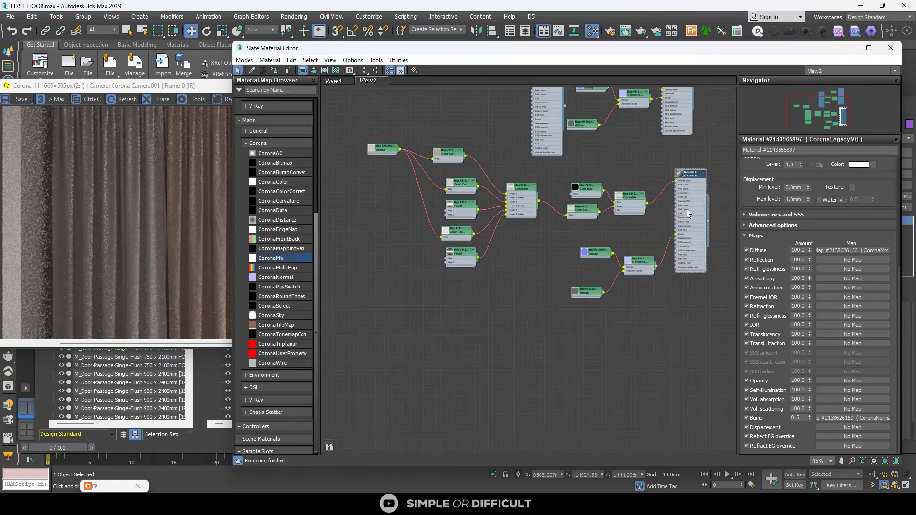
scroll(693, 206, down, 3)
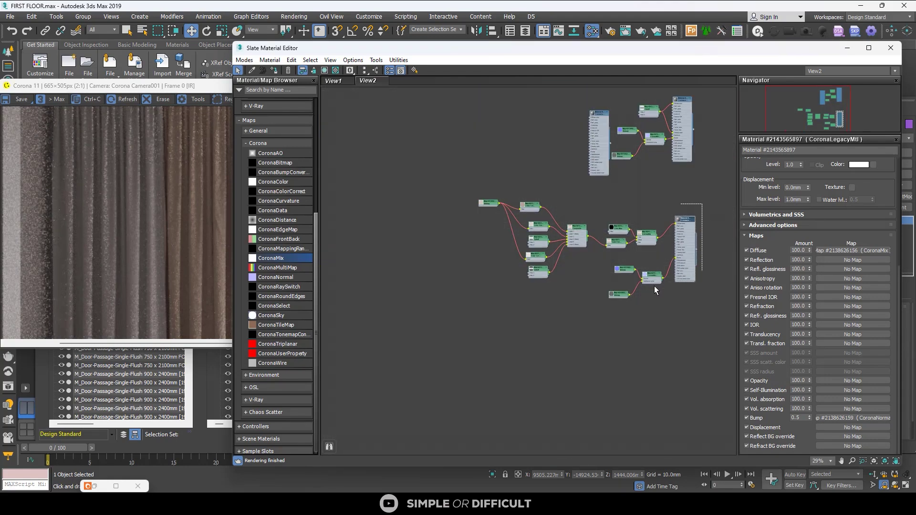
drag(655, 290, 445, 324)
scroll(650, 229, up, 6)
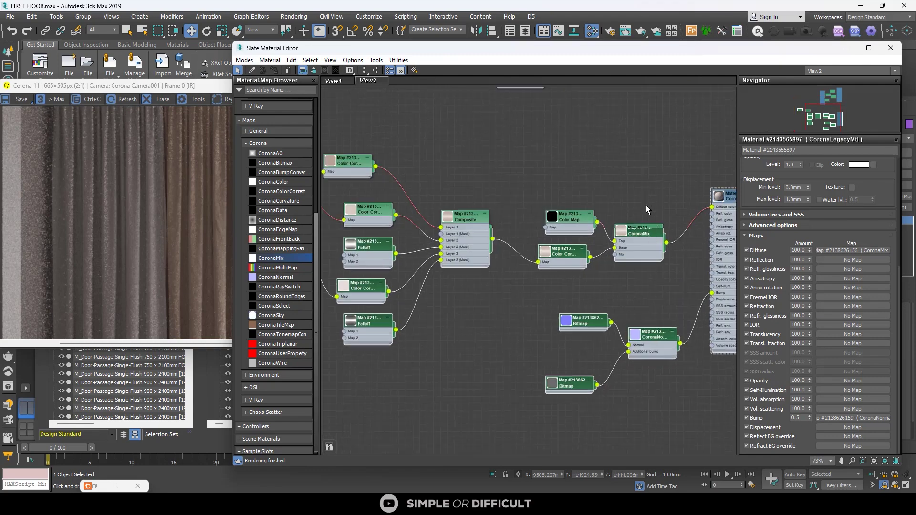
- Try the Mix operation on the CoronaMix map that feeds the fabric curtain's diffuse color
scroll(646, 205, up, 2)
double_click(638, 238)
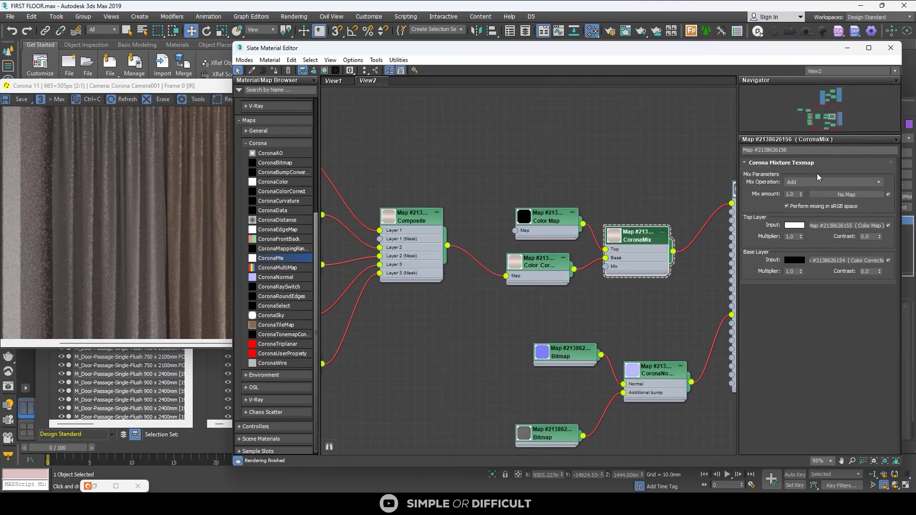
click(817, 185)
click(803, 230)
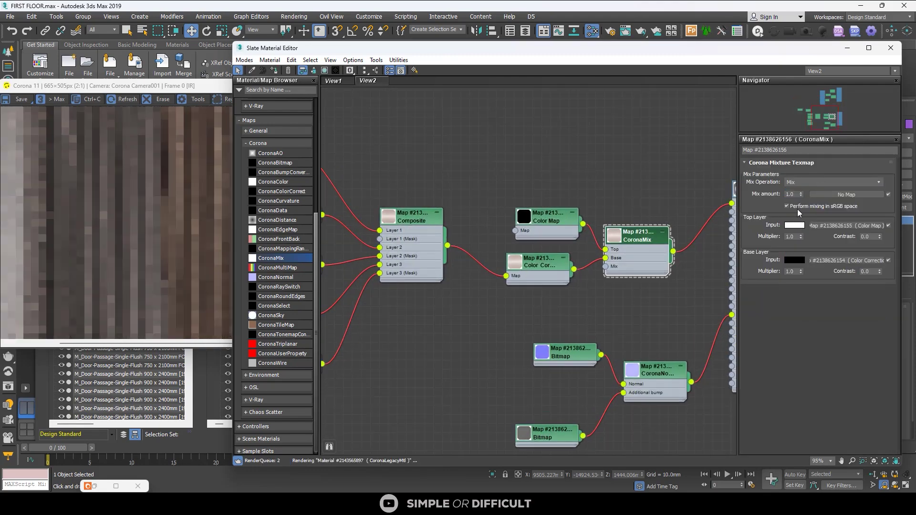
- Try a mix amount of 0.5 on the CoronaMix map and check the curtain color in the render
scroll(125, 222, down, 1)
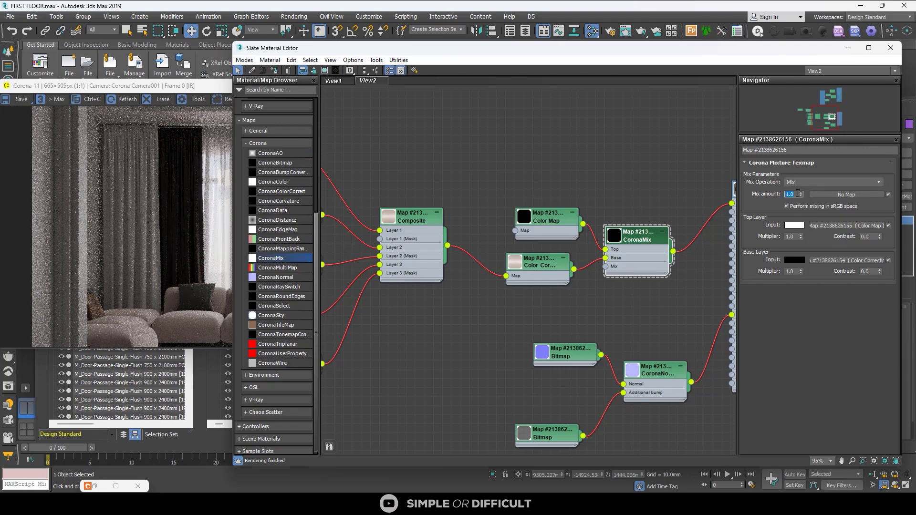
click(797, 194)
text(.5)
key(Return)
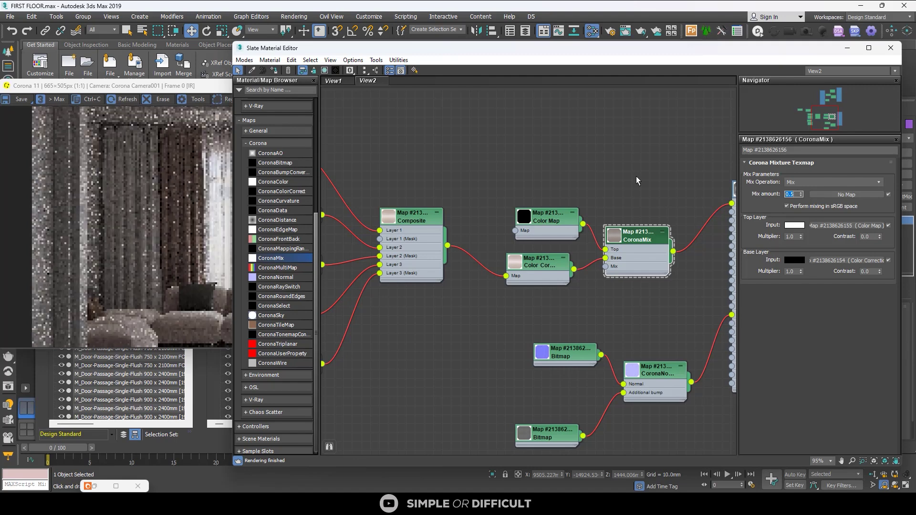
scroll(195, 156, up, 2)
scroll(117, 192, down, 1)
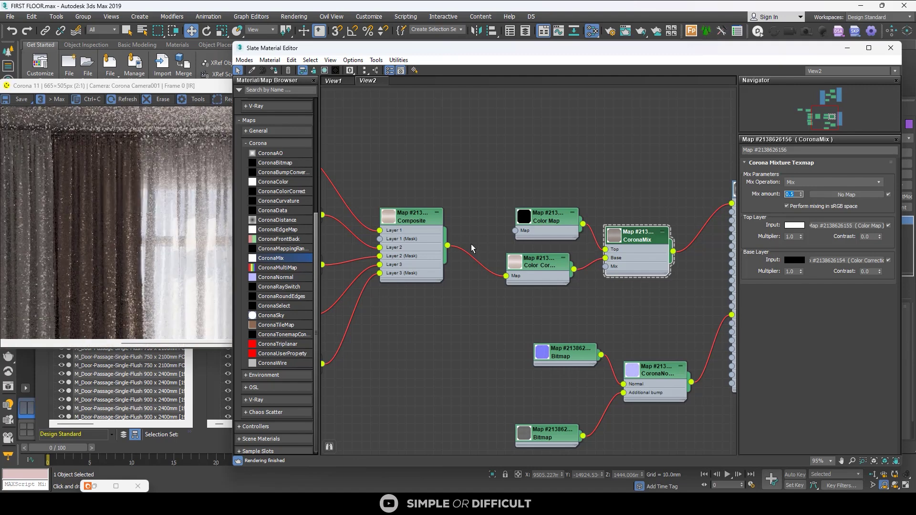
- Try a mix amount of 0.4 on the CoronaMix map and inspect the curtain in the render
scroll(471, 248, down, 1)
middle_drag(583, 241, 508, 247)
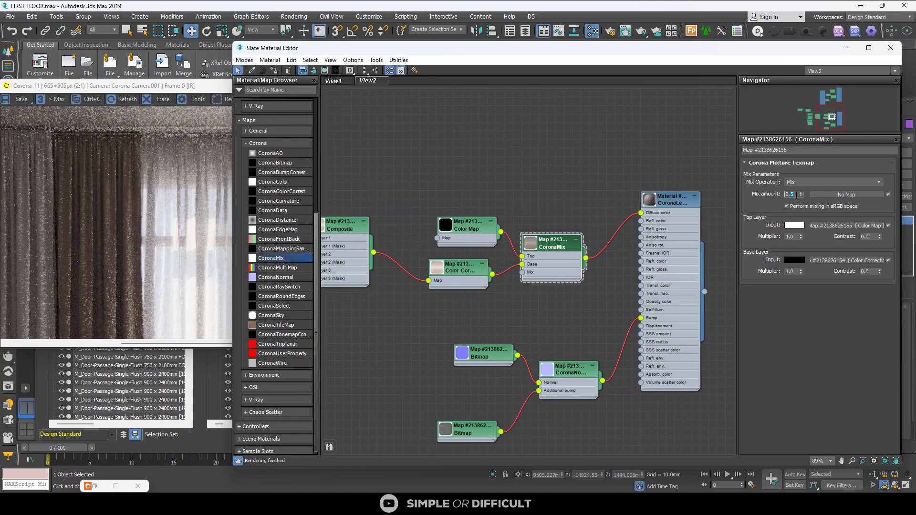
key(Return)
scroll(112, 212, up, 4)
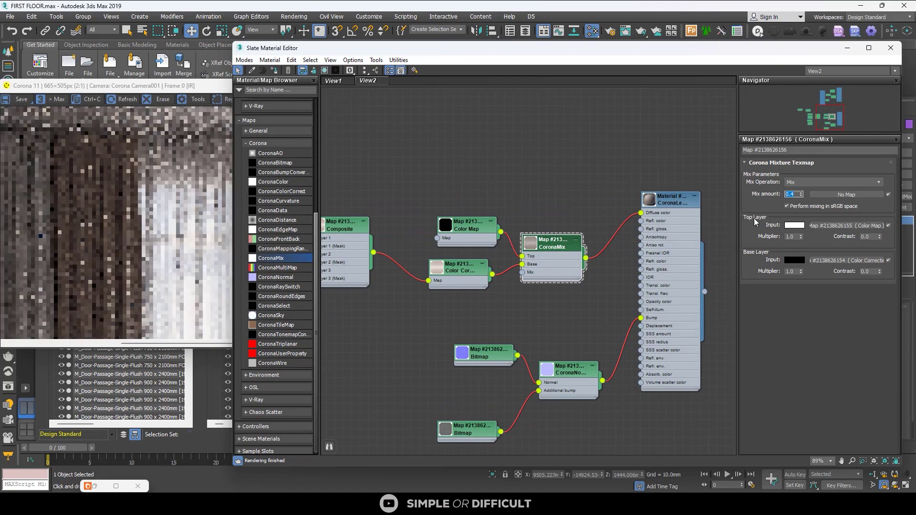
scroll(115, 210, down, 4)
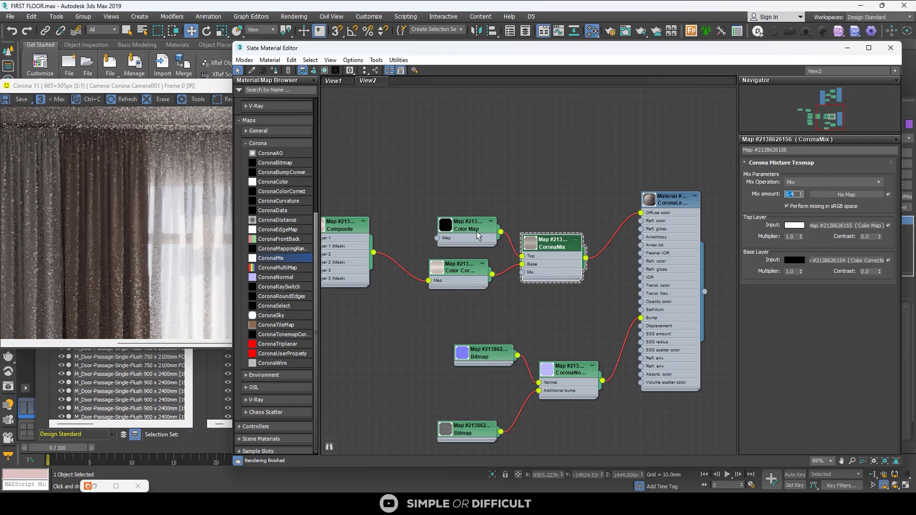
- Change the CoronaMix operation to Soft Light and inspect the fabric curtain in the render
click(796, 184)
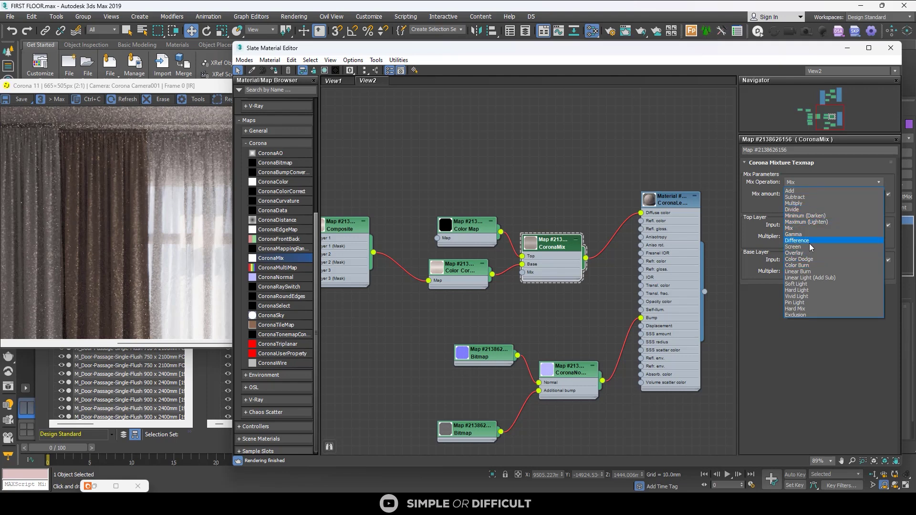
click(803, 284)
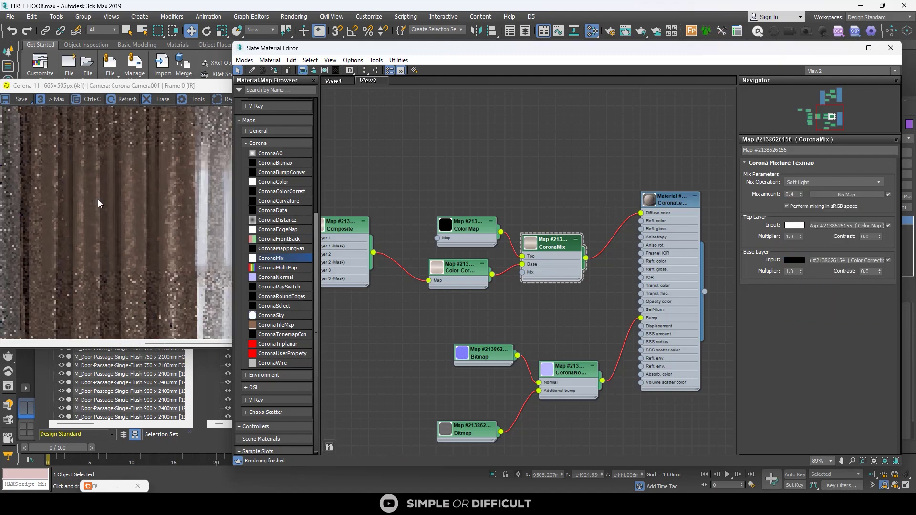
scroll(172, 228, down, 1)
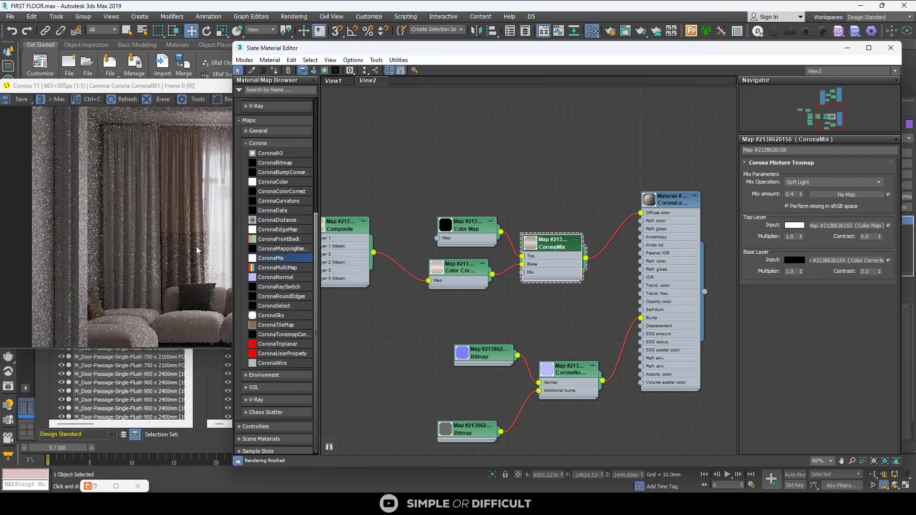
scroll(187, 271, up, 2)
scroll(162, 272, down, 1)
scroll(160, 275, down, 1)
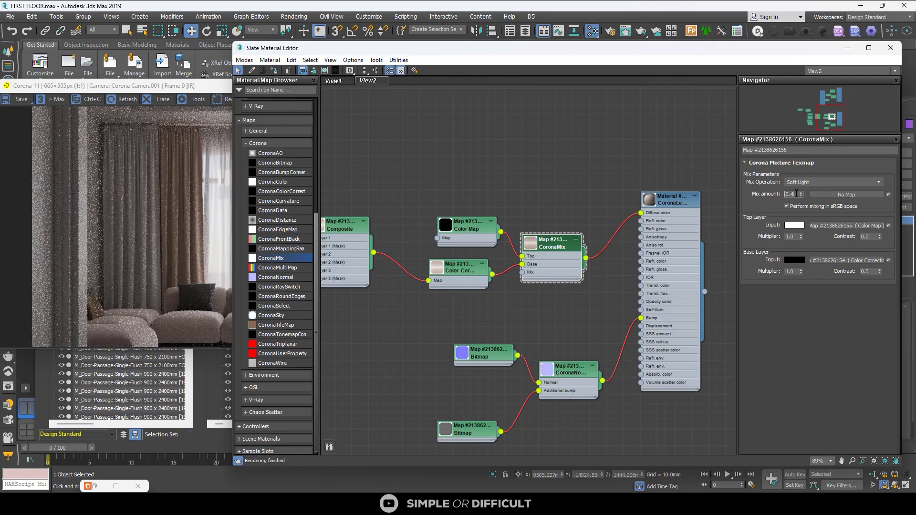
- Set the mix amount of the Soft Light CoronaMix map to 0.5 and view the full render
text(0.5)
key(Return)
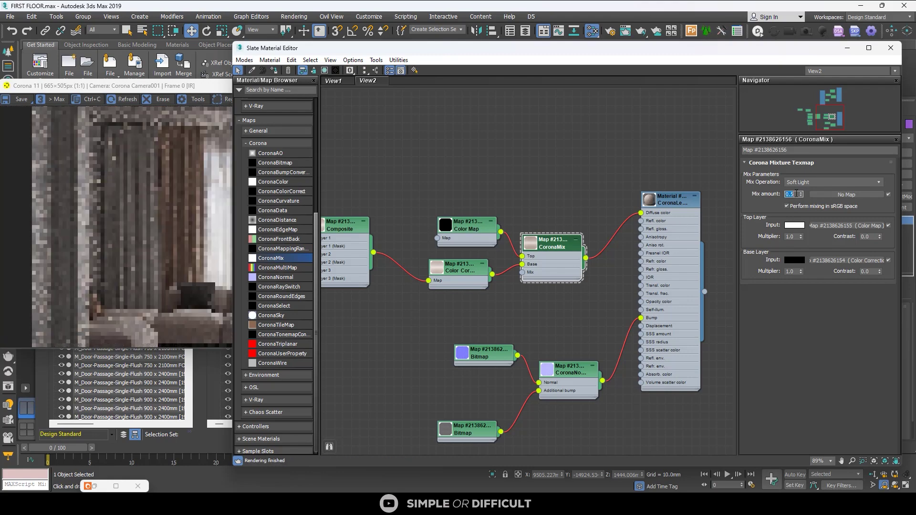
click(162, 190)
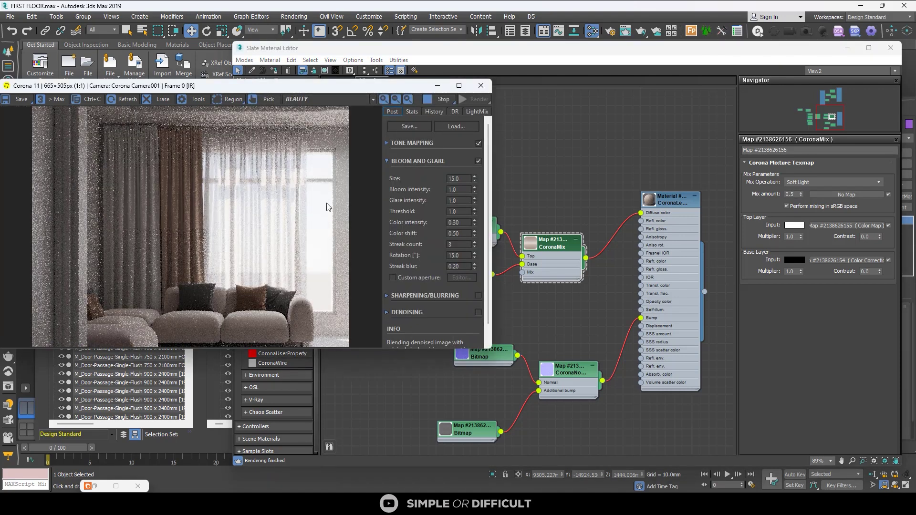
- On the Color Correction feeding the CoronaMix base, set RGB gamma/contrast to 1.2 and lower the saturation to about -13.6
scroll(569, 222, down, 2)
middle_drag(568, 222, 614, 208)
double_click(516, 247)
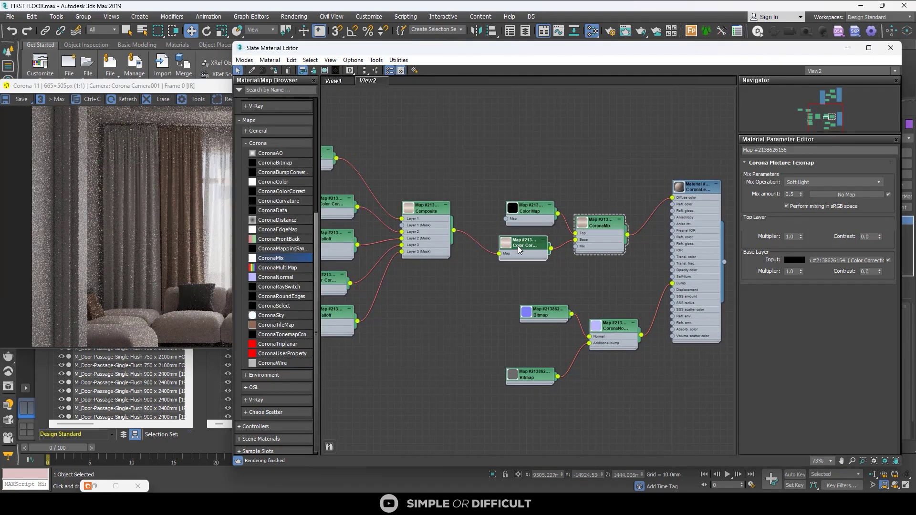
click(811, 212)
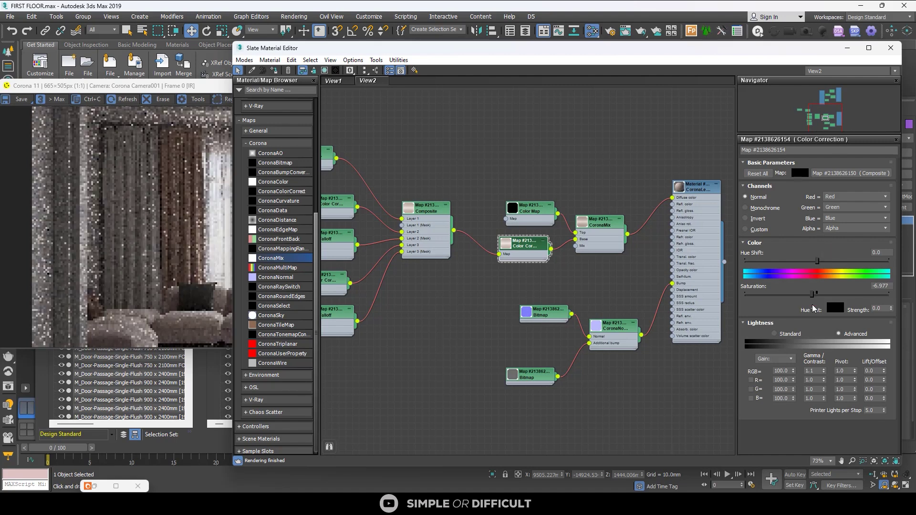
double_click(816, 371)
text(1.2)
key(Return)
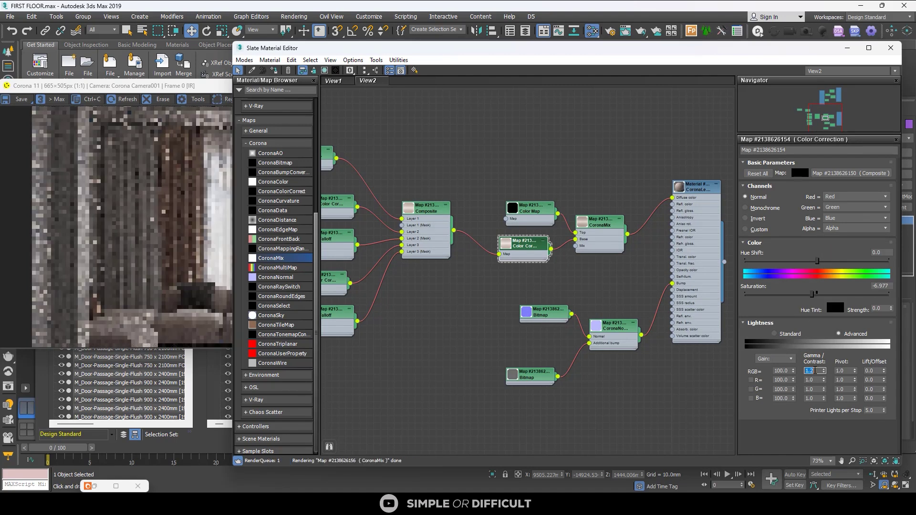
click(805, 296)
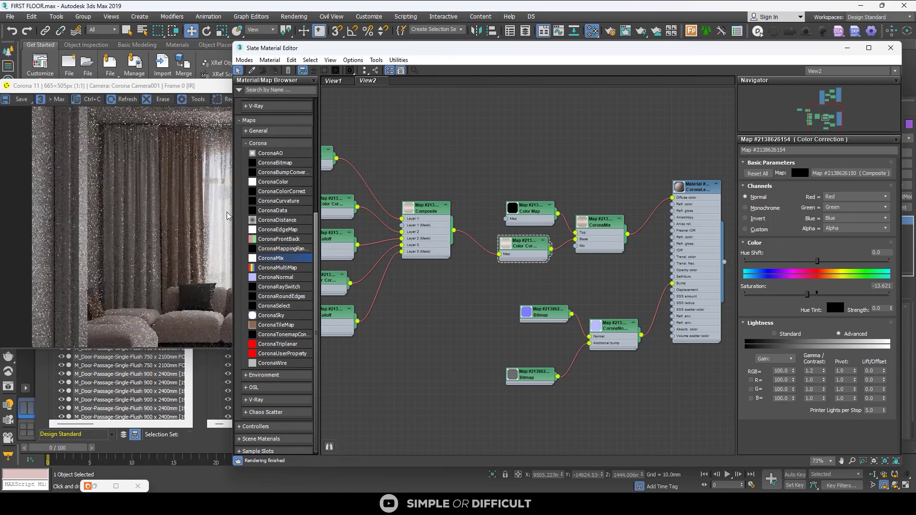
- Duplicate the whole fabric curtain material with all its connected map nodes into the empty space below the original
scroll(585, 197, down, 5)
scroll(585, 197, down, 3)
drag(624, 182, 373, 311)
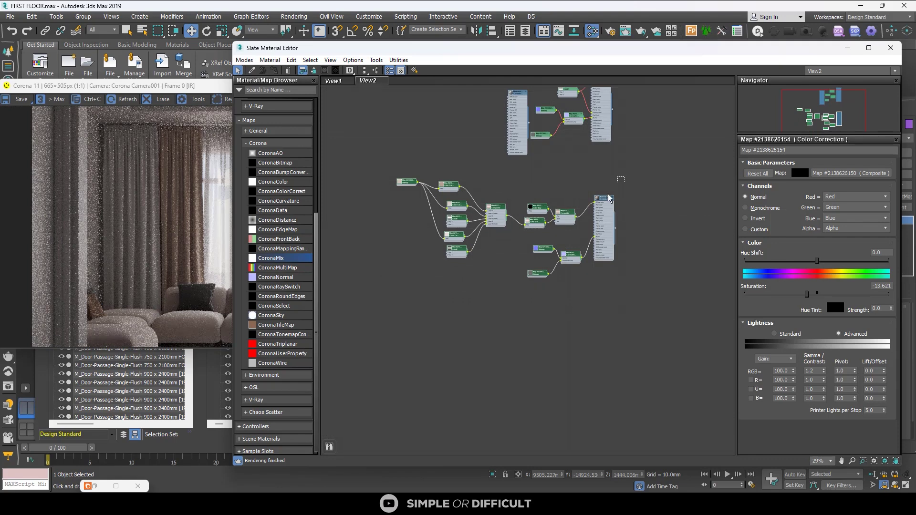
drag(620, 179, 389, 307)
shift+drag(607, 201, 613, 318)
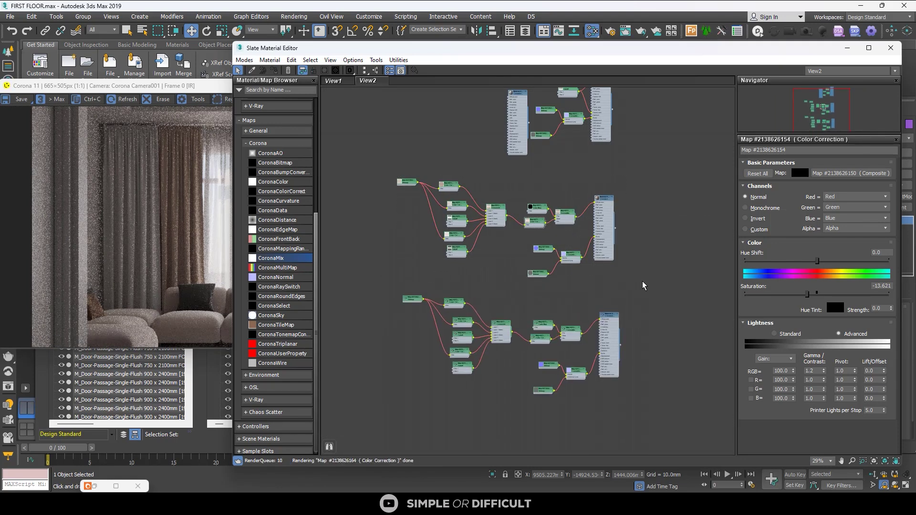
- Replace the source bitmap of the duplicated fabric curtain material with the color D 129 texture
scroll(401, 308, up, 5)
double_click(439, 286)
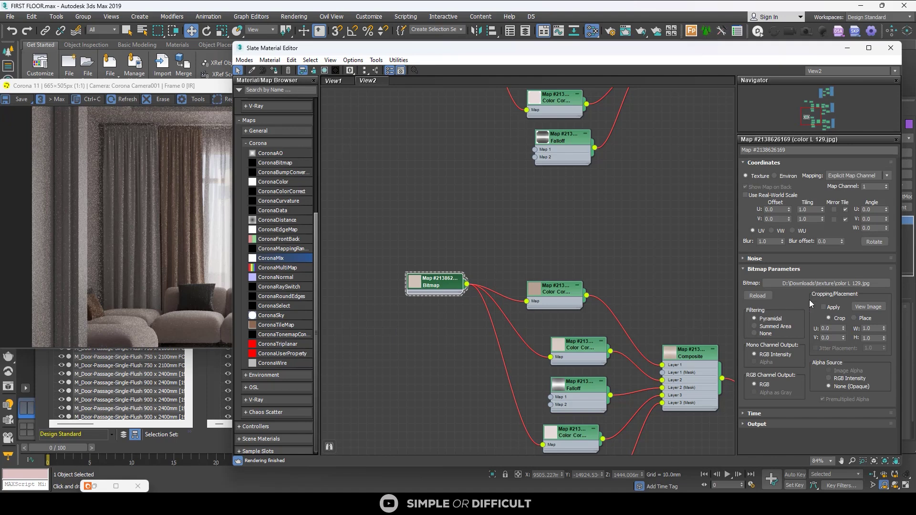
click(862, 287)
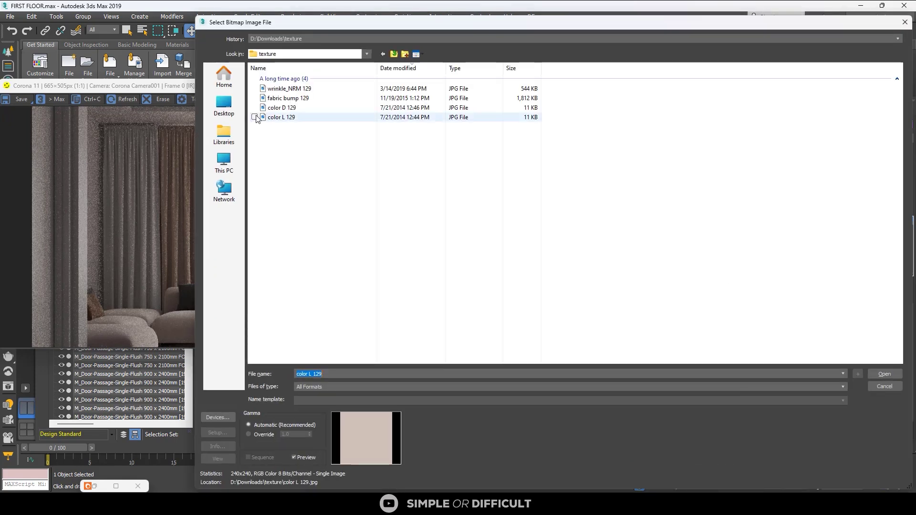
click(301, 109)
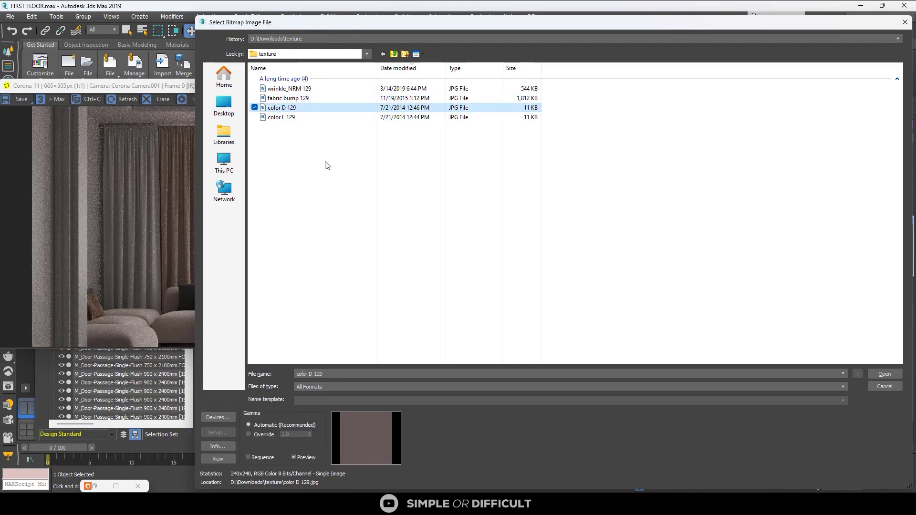
click(884, 373)
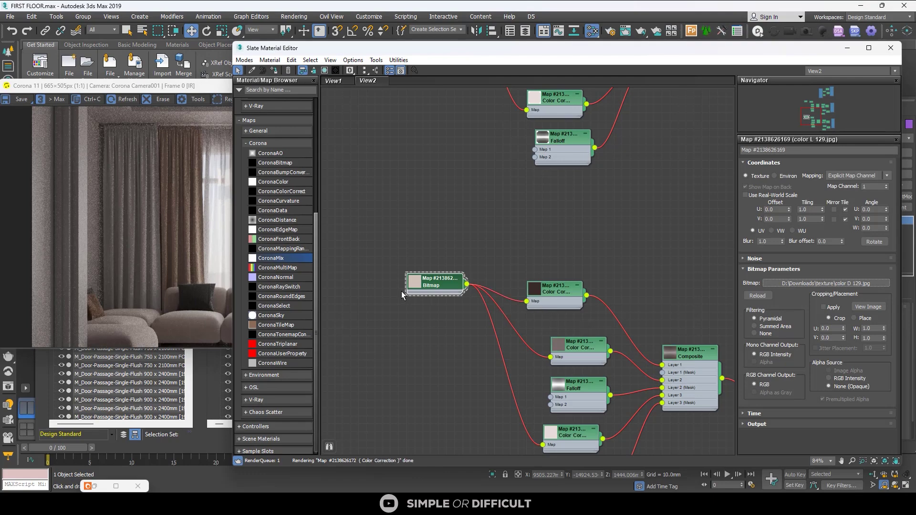
scroll(477, 282, down, 5)
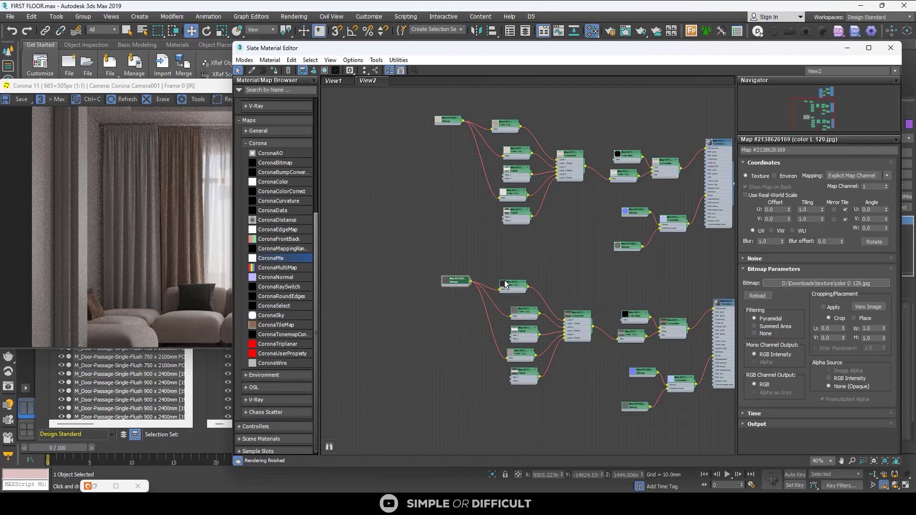
- Select the leftmost curtain in the camera view and assign the duplicated fabric material to it
drag(539, 52, 145, 144)
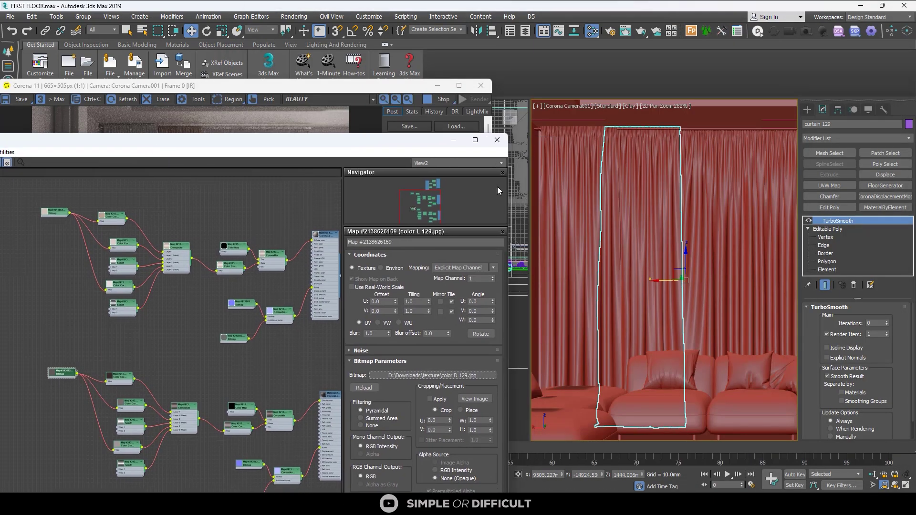
click(580, 239)
scroll(227, 363, down, 2)
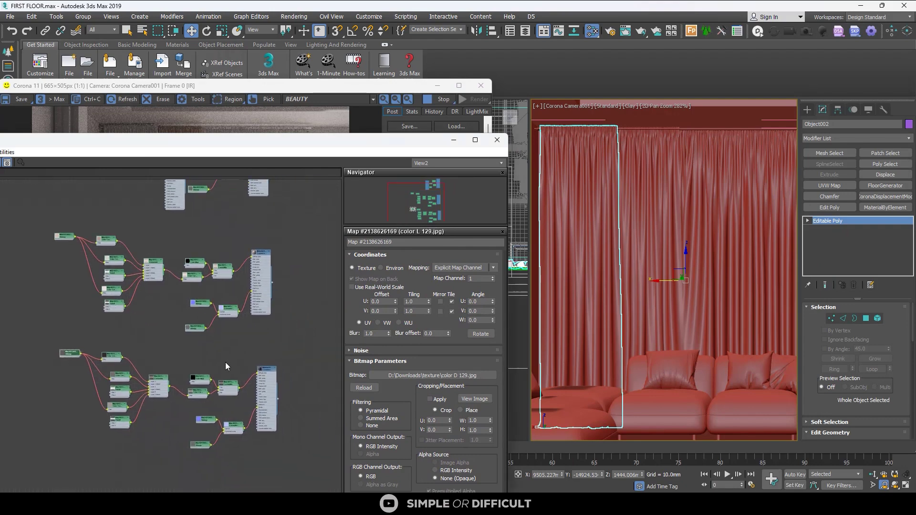
scroll(248, 374, up, 2)
double_click(275, 365)
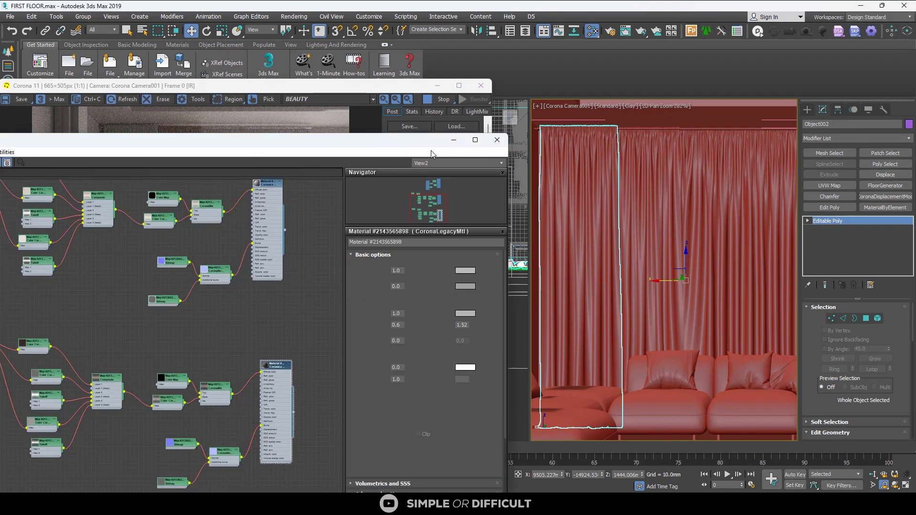
drag(316, 149, 560, 139)
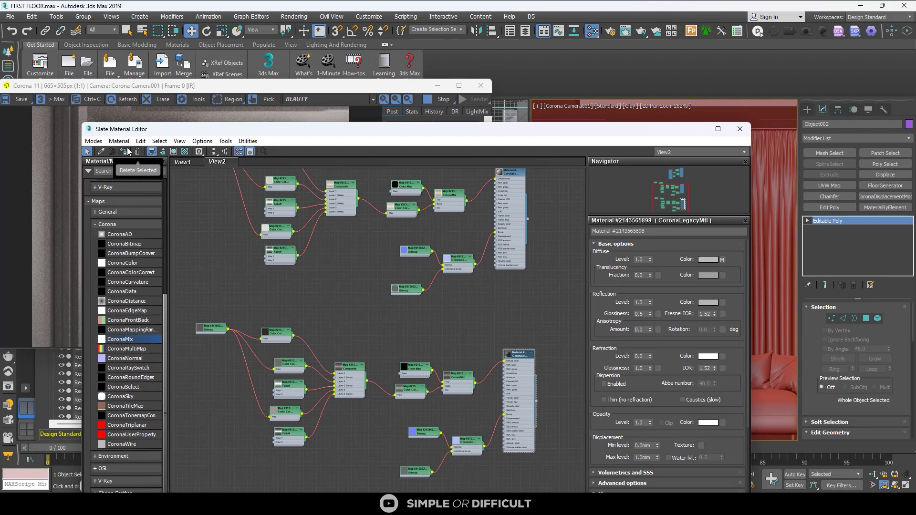
- Examine the curtains in the interactive render, widening the camera view and enlarging the render to full screen
click(697, 128)
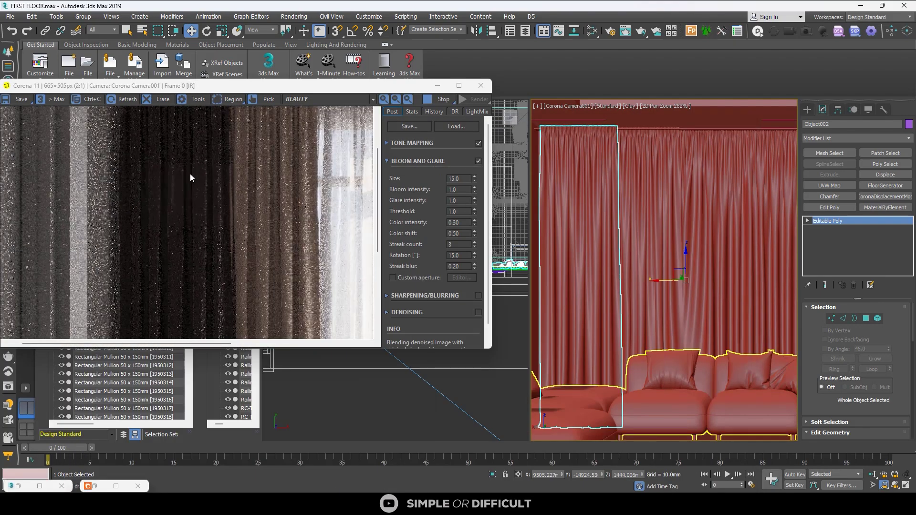
scroll(228, 182, down, 1)
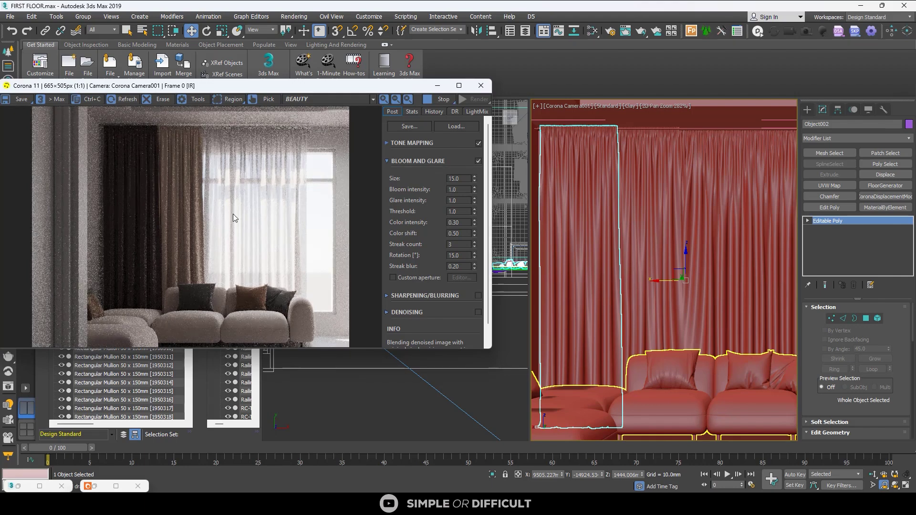
scroll(587, 267, down, 3)
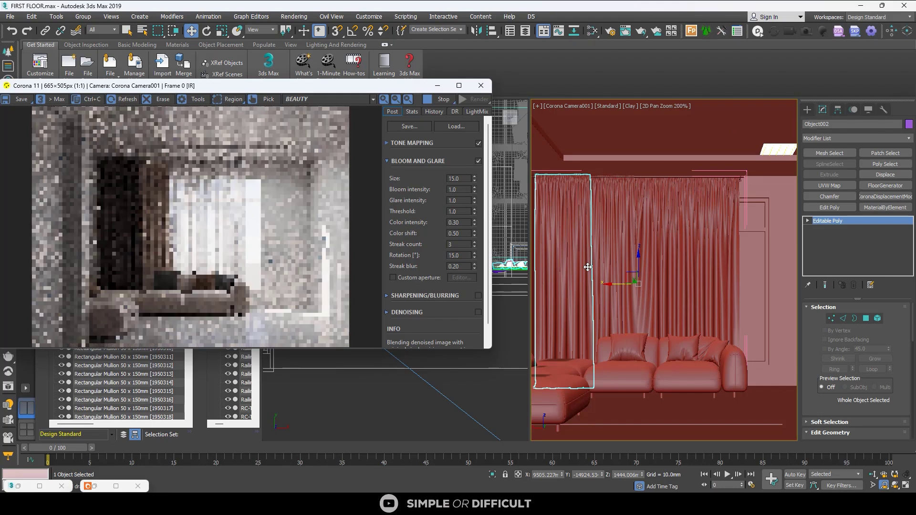
click(459, 85)
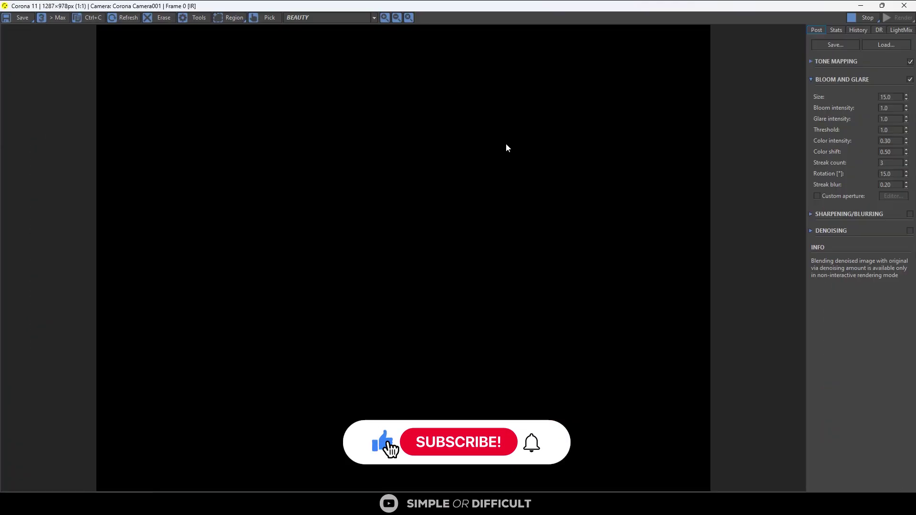